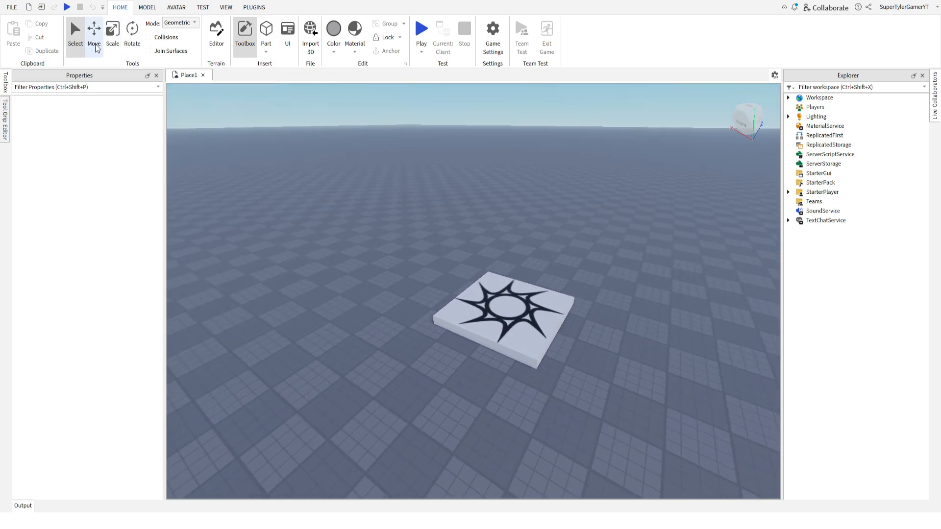
pyautogui.click(151, 9)
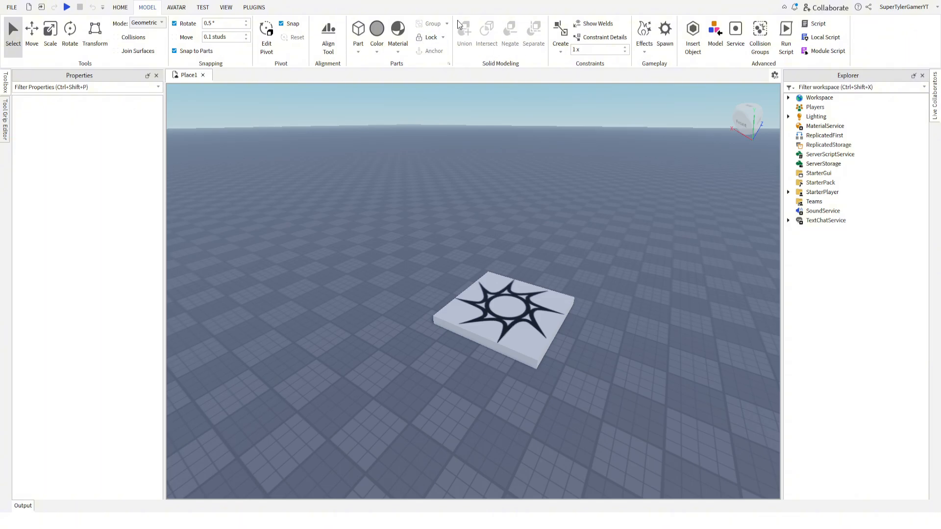
pyautogui.click(118, 8)
# Insert a cylinder part on the baseplate beside the spawn location.
pyautogui.moveTo(479, 198); pyautogui.dragTo(479, 198, button='right')
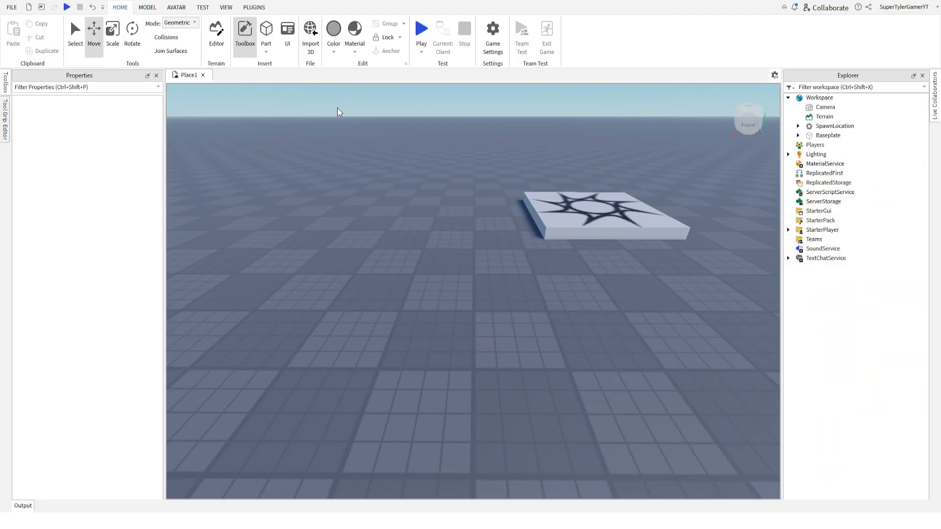
pyautogui.click(266, 53)
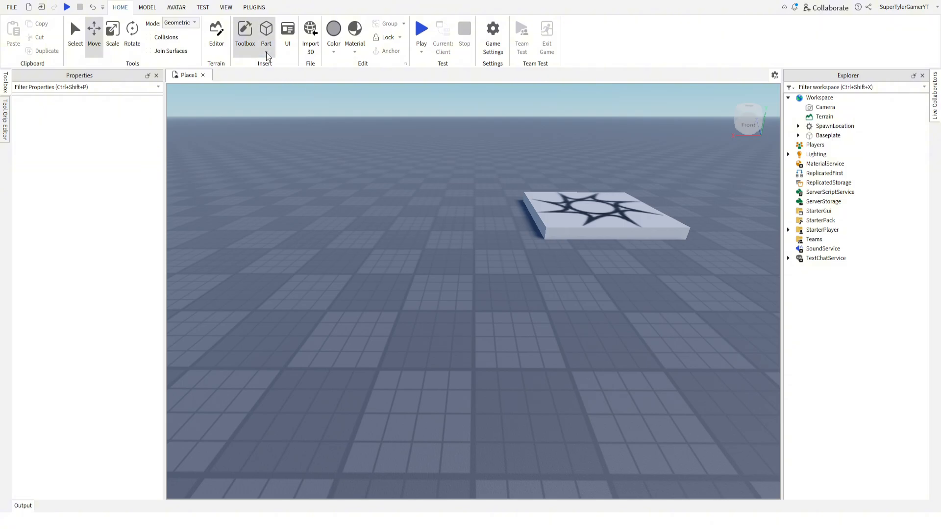
pyautogui.click(280, 111)
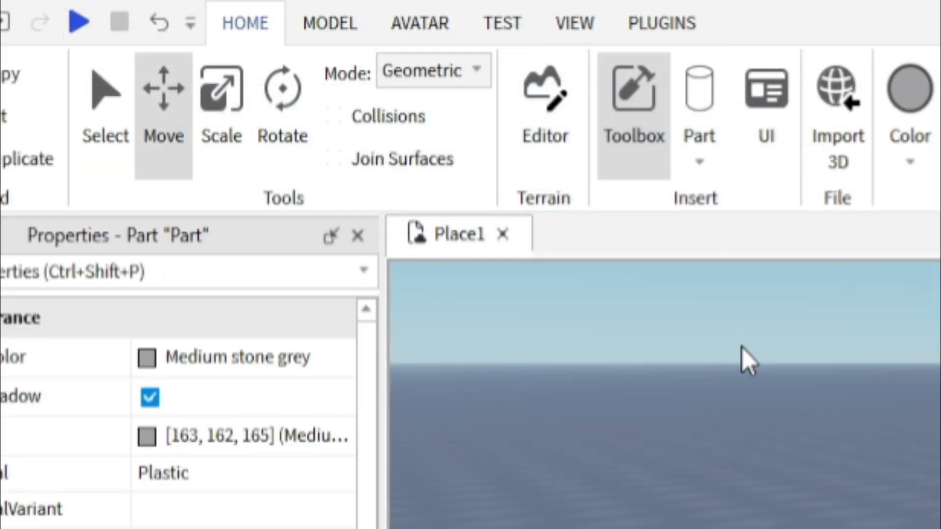
pyautogui.moveTo(741, 346); pyautogui.dragTo(741, 346, button='right')
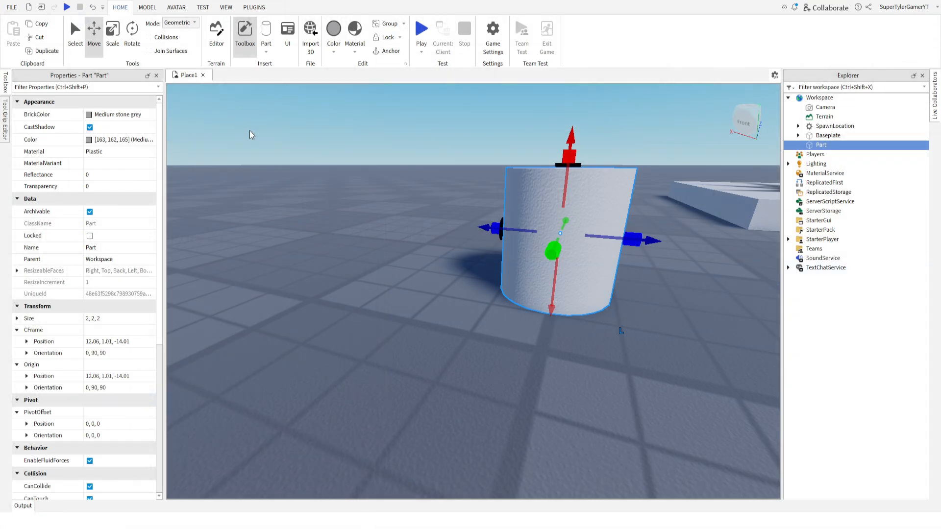
pyautogui.moveTo(249, 131); pyautogui.dragTo(254, 132, button='right')
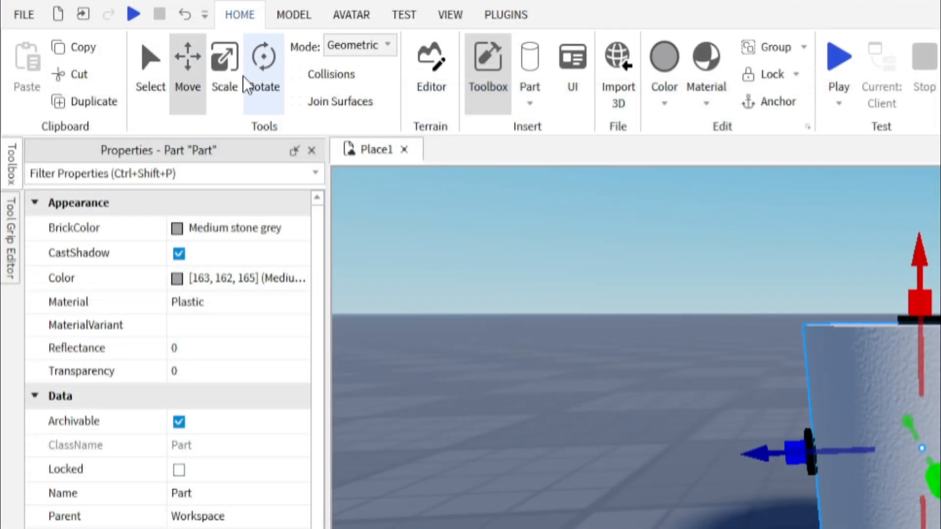
# Scale the cylinder's height down to about 0.87 studs, keeping its base on the ground.
pyautogui.click(211, 68)
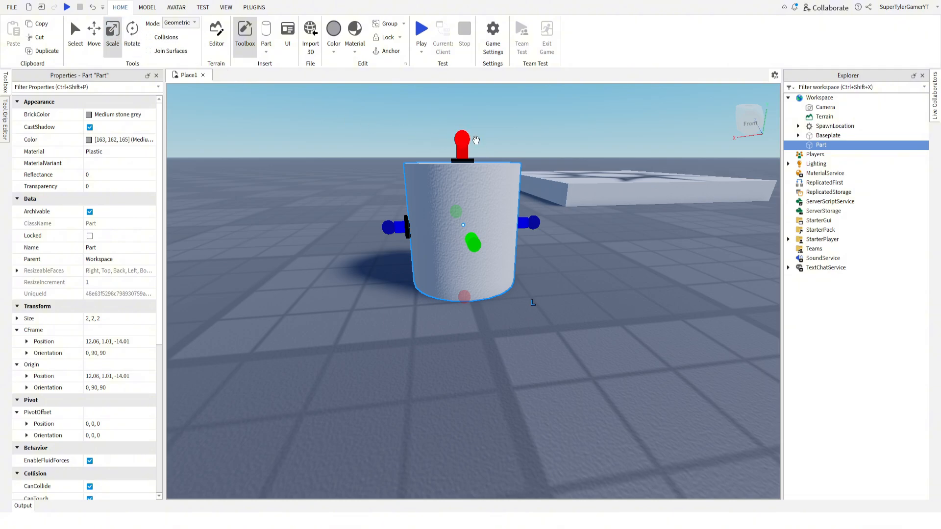
pyautogui.moveTo(476, 141); pyautogui.dragTo(471, 208)
pyautogui.moveTo(381, 186); pyautogui.dragTo(373, 172, button='right')
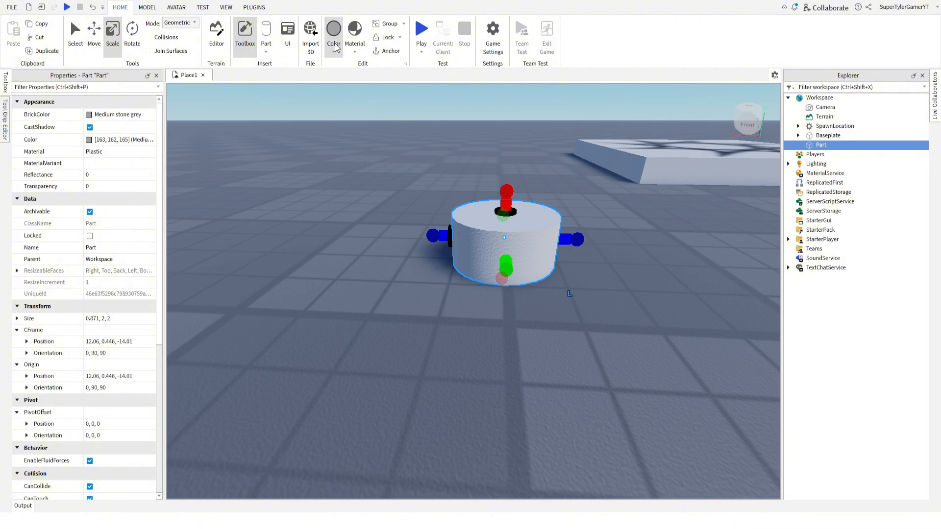
# Set the shortened cylinder's BrickColor to Burlap.
pyautogui.click(100, 114)
pyautogui.click(115, 142)
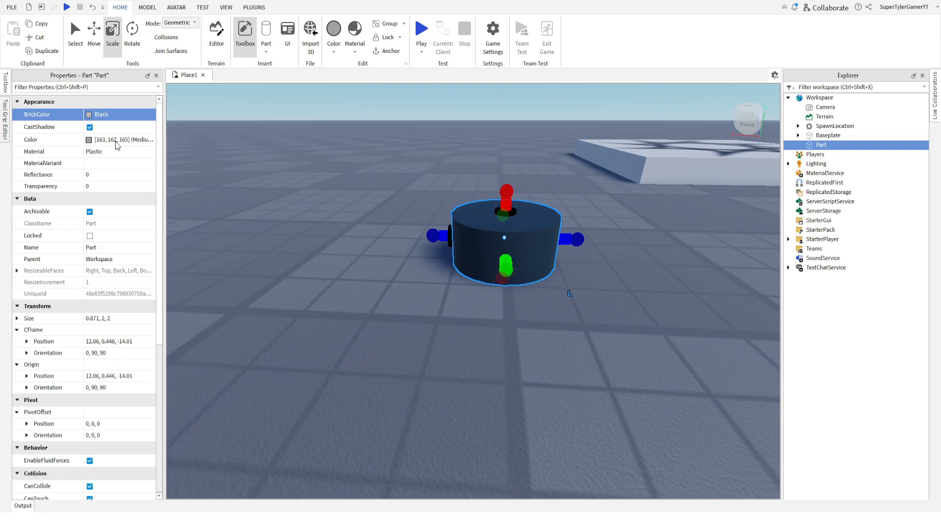
pyautogui.click(85, 255)
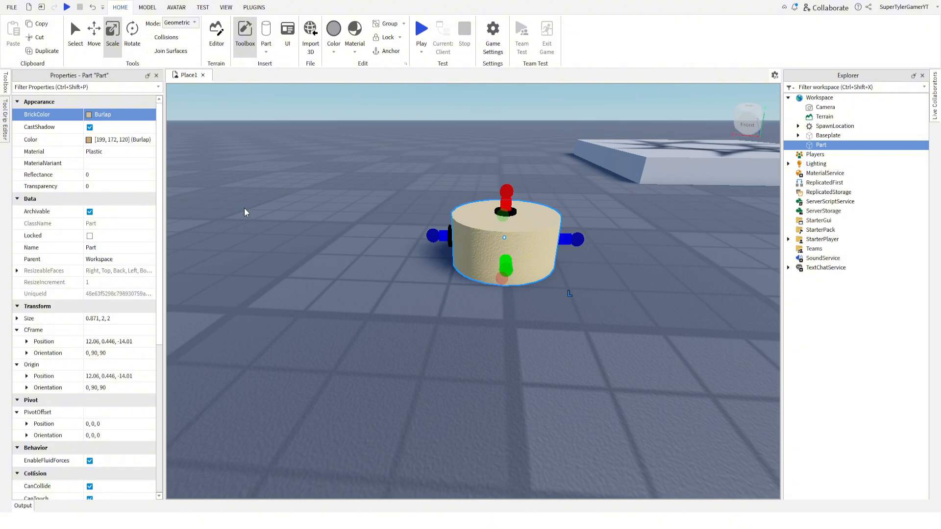
pyautogui.moveTo(269, 199); pyautogui.dragTo(270, 193, button='right')
pyautogui.click(93, 152)
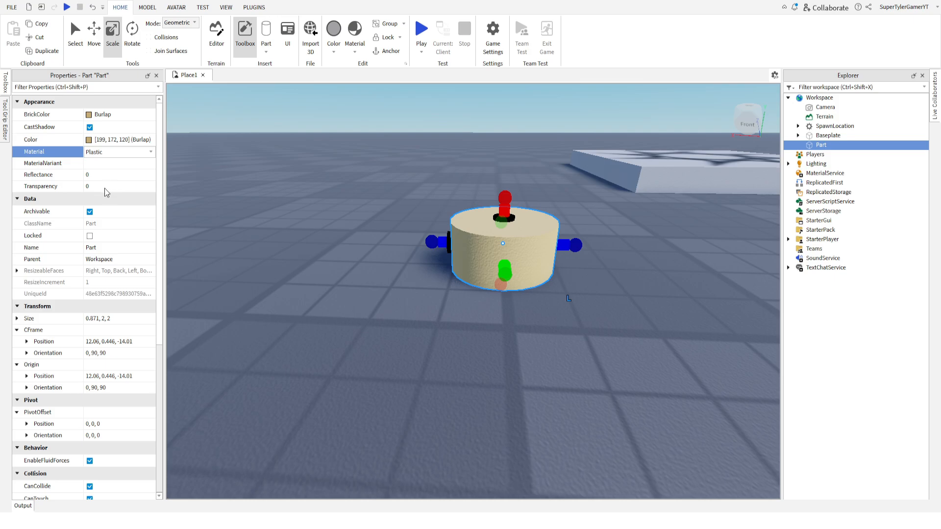
pyautogui.click(241, 155)
pyautogui.moveTo(241, 156); pyautogui.dragTo(241, 155, button='right')
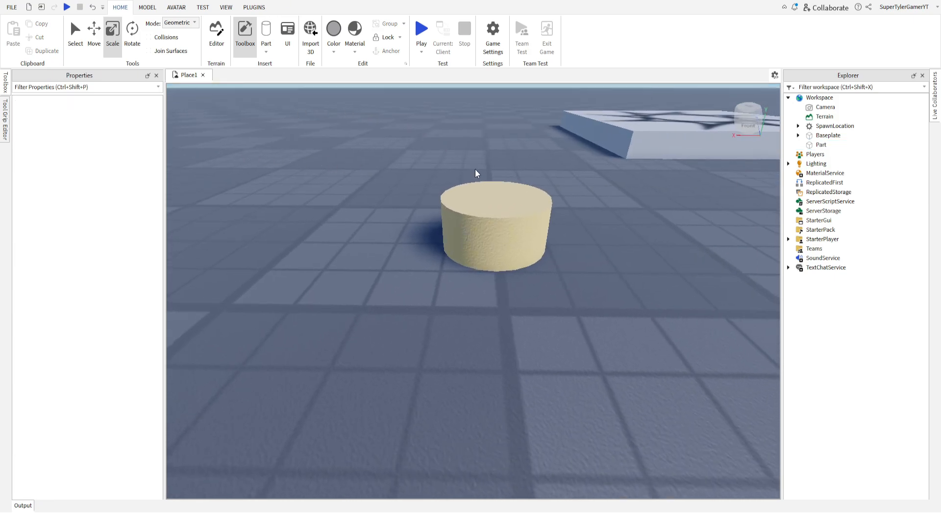
# Duplicate the Burlap cylinder and scale the copy wider to about 2.29 by 2.3 studs.
pyautogui.click(486, 216)
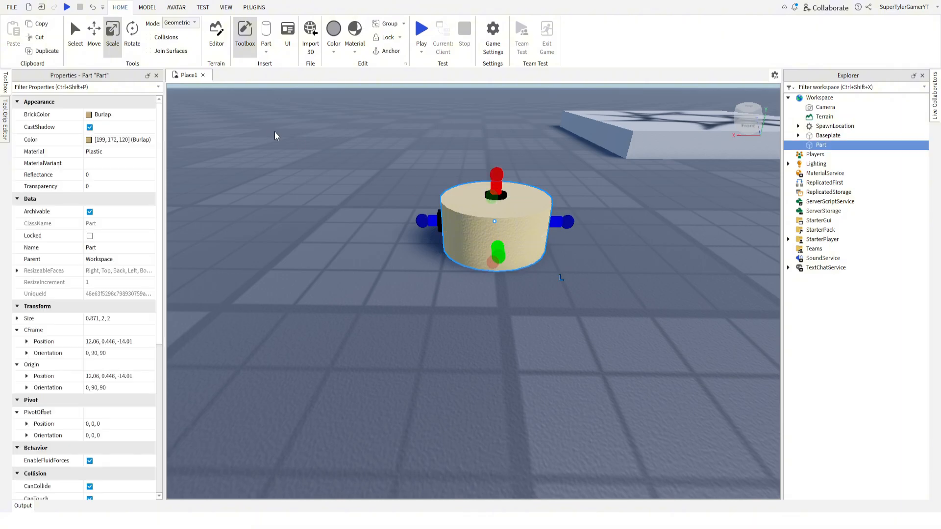
pyautogui.click(47, 52)
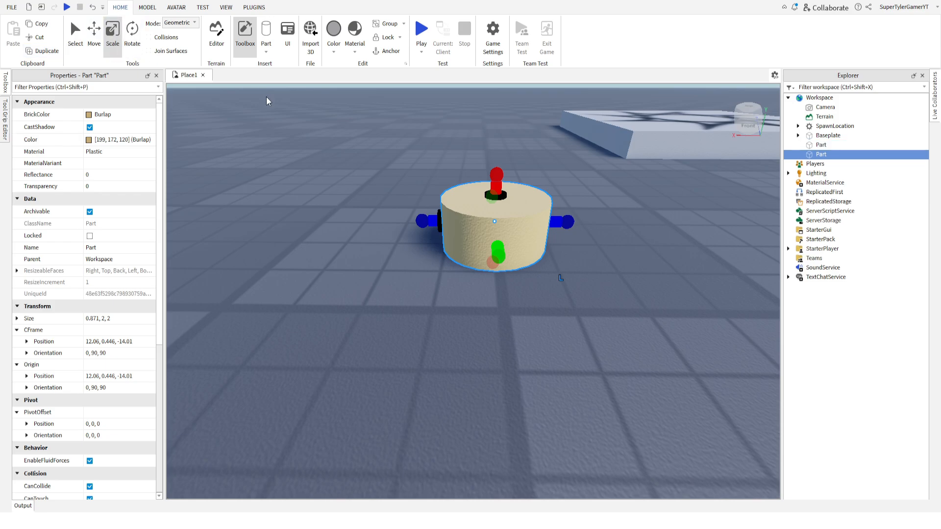
pyautogui.moveTo(426, 221); pyautogui.dragTo(405, 221)
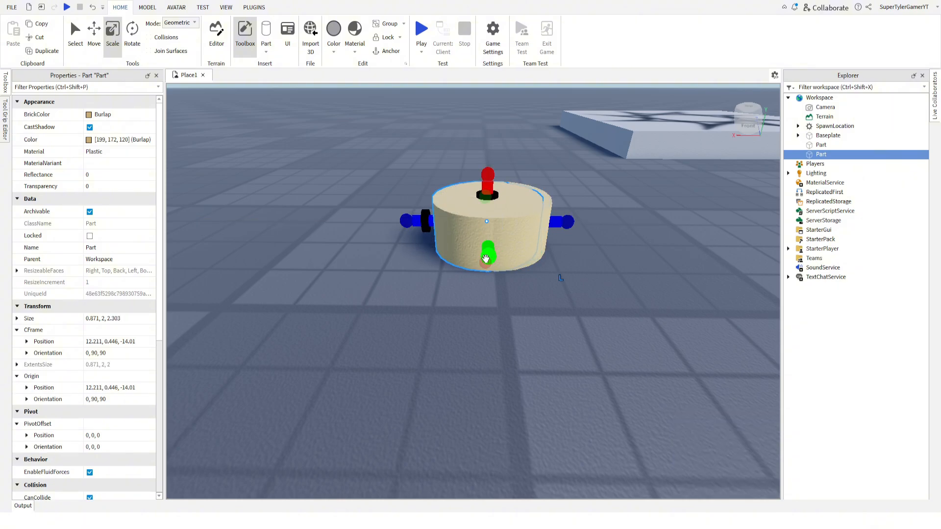
pyautogui.moveTo(487, 252); pyautogui.dragTo(488, 265)
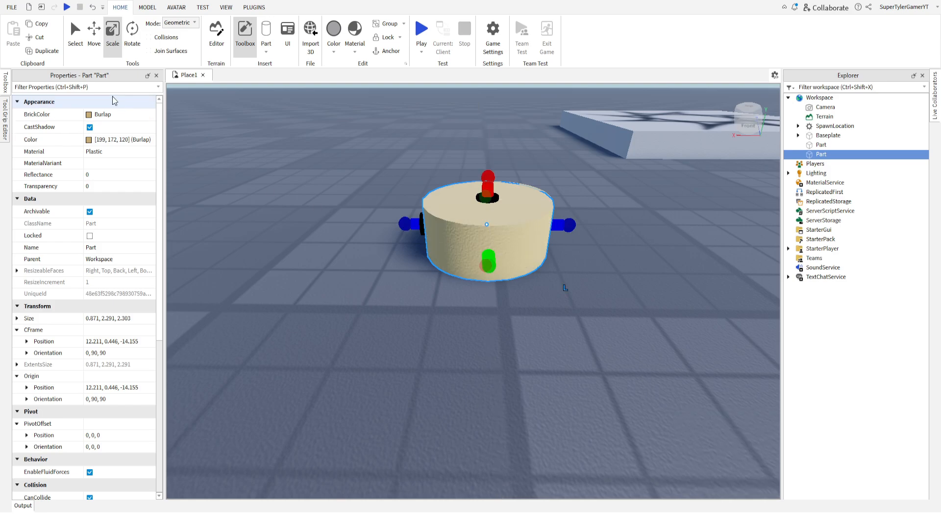
# Move the wider copy about 0.18 and 0.17 studs horizontally to centre it over the original cylinder.
pyautogui.click(93, 45)
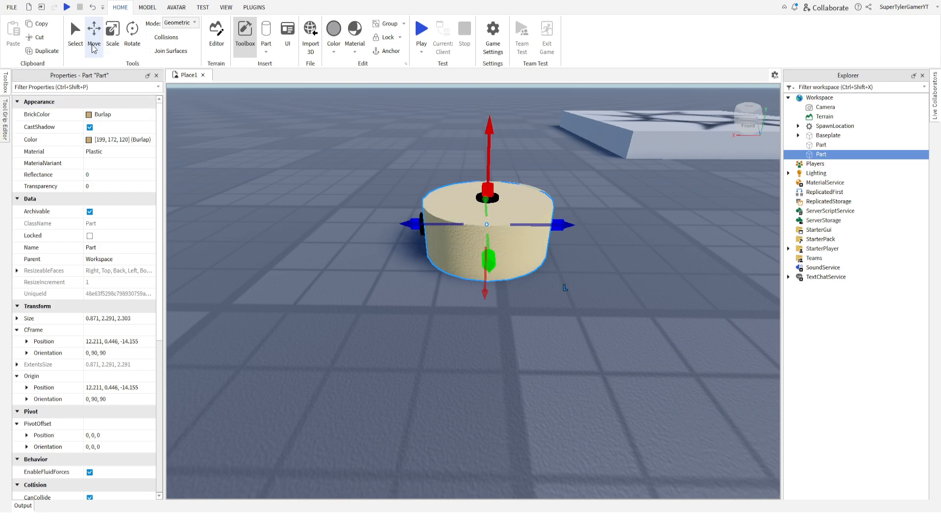
pyautogui.moveTo(407, 228); pyautogui.dragTo(418, 227)
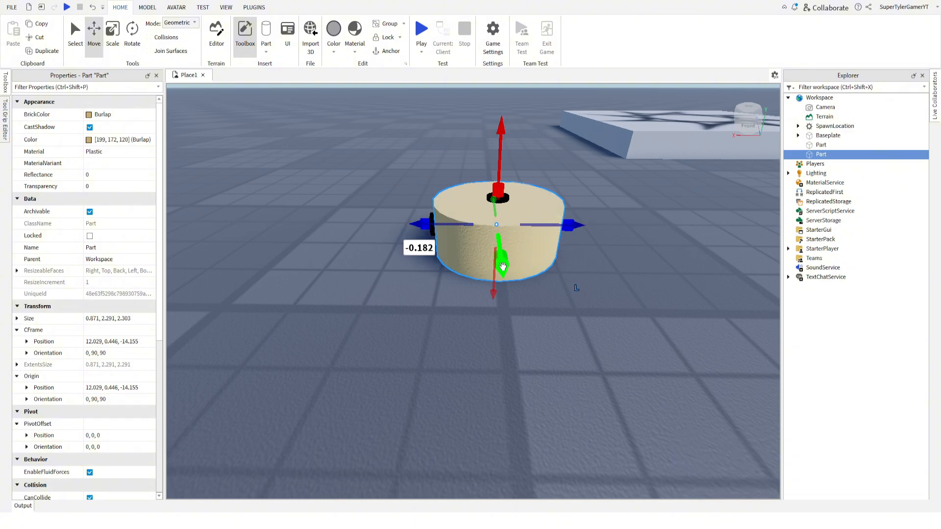
pyautogui.moveTo(502, 266); pyautogui.dragTo(502, 260)
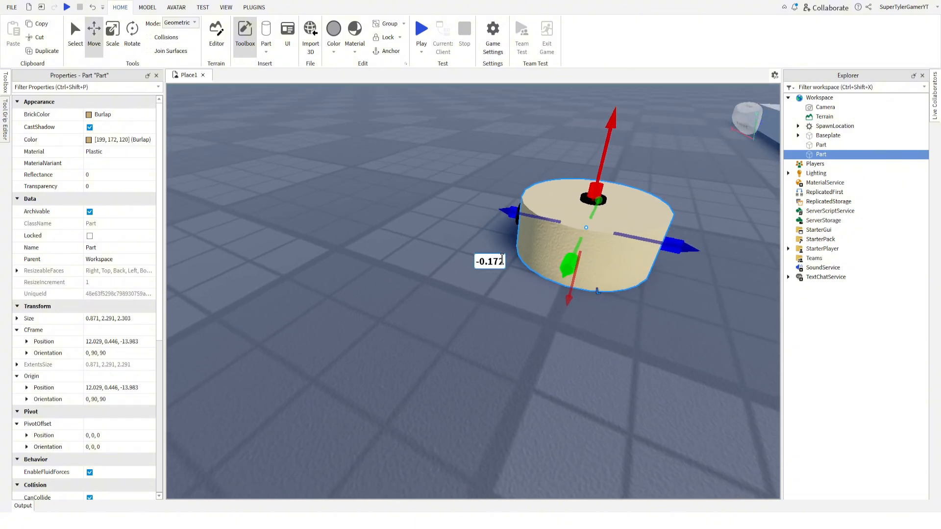
pyautogui.moveTo(502, 260); pyautogui.dragTo(502, 258, button='right')
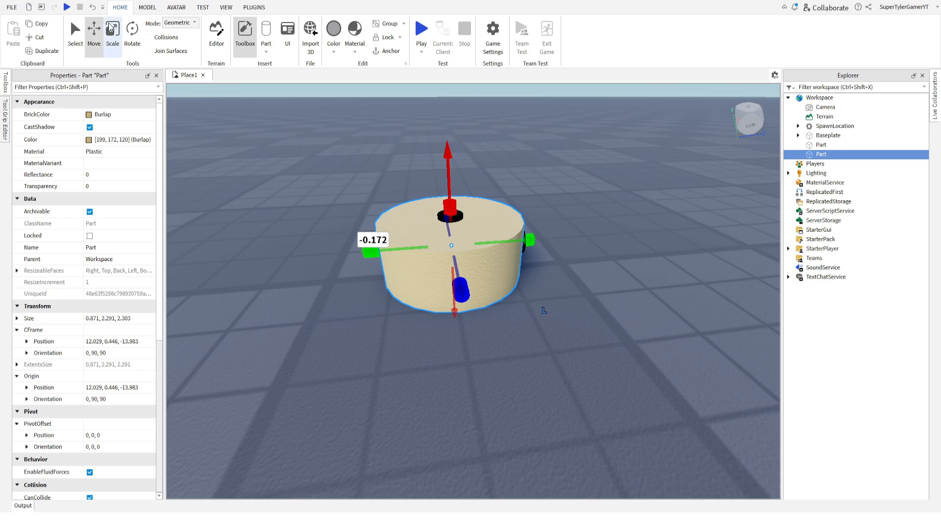
# Scale the wider copy into an upper layer about 0.43 studs thick, overlapping the top of the base cylinder.
pyautogui.hotkey('ctrl', '3')
pyautogui.moveTo(448, 284); pyautogui.dragTo(448, 267)
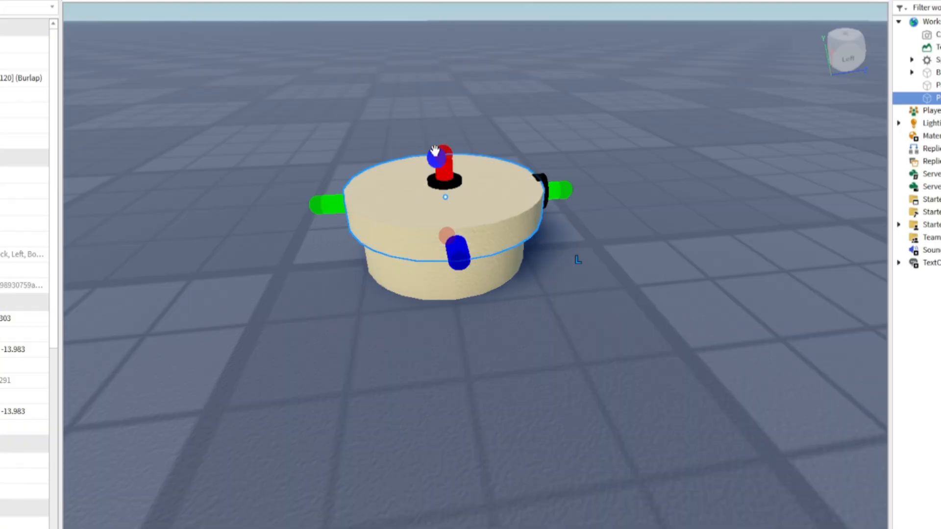
pyautogui.moveTo(444, 152); pyautogui.dragTo(443, 141)
pyautogui.moveTo(439, 151); pyautogui.dragTo(412, 164, button='right')
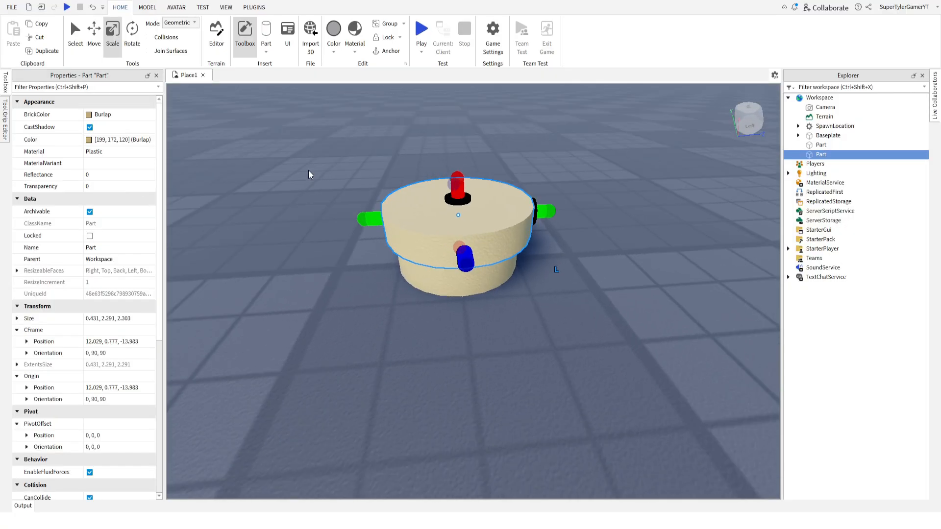
# Scale the upper layer's width down to about 2.09 by 2.26 studs to fit the base more closely.
pyautogui.moveTo(336, 184); pyautogui.dragTo(336, 185)
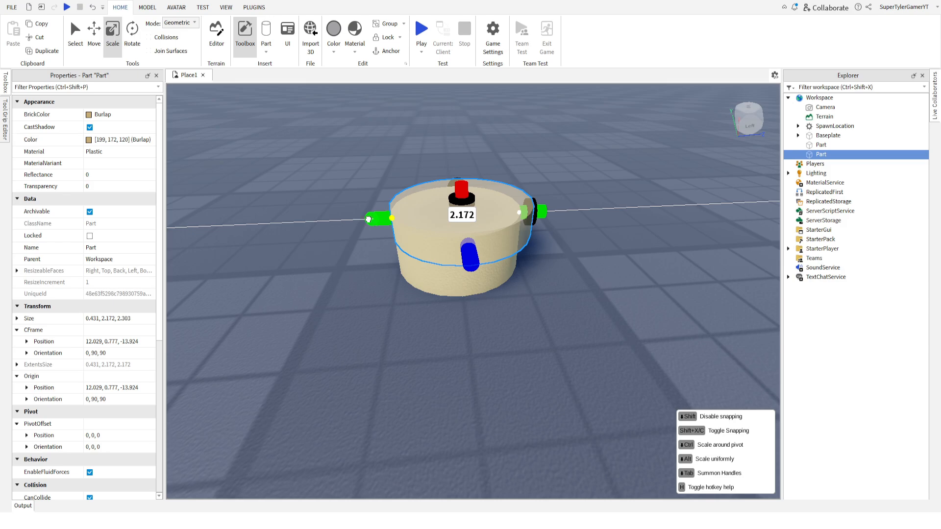
pyautogui.moveTo(369, 219); pyautogui.dragTo(364, 217)
pyautogui.moveTo(545, 210); pyautogui.dragTo(573, 185)
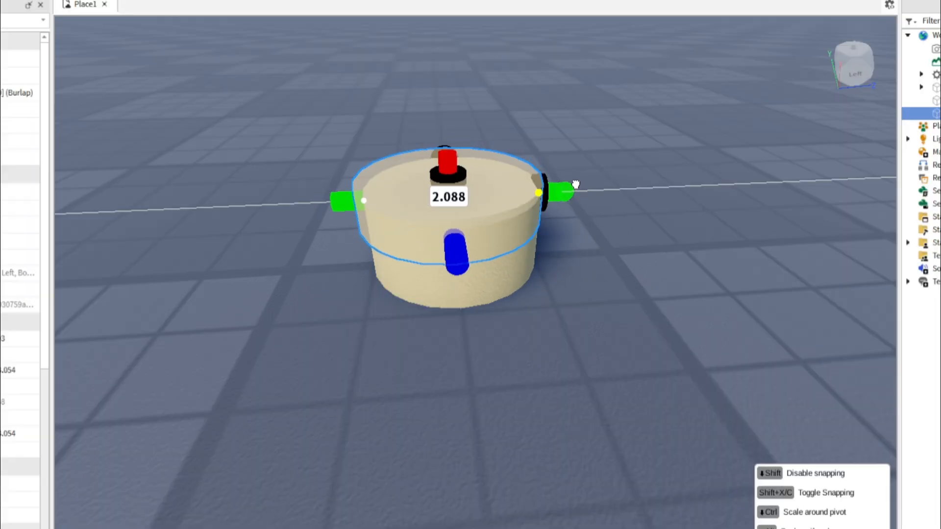
pyautogui.moveTo(573, 185); pyautogui.dragTo(480, 236, button='right')
pyautogui.moveTo(512, 281)
pyautogui.mouseDown()
pyautogui.moveTo(527, 283)
pyautogui.moveTo(516, 281)
pyautogui.mouseUp()
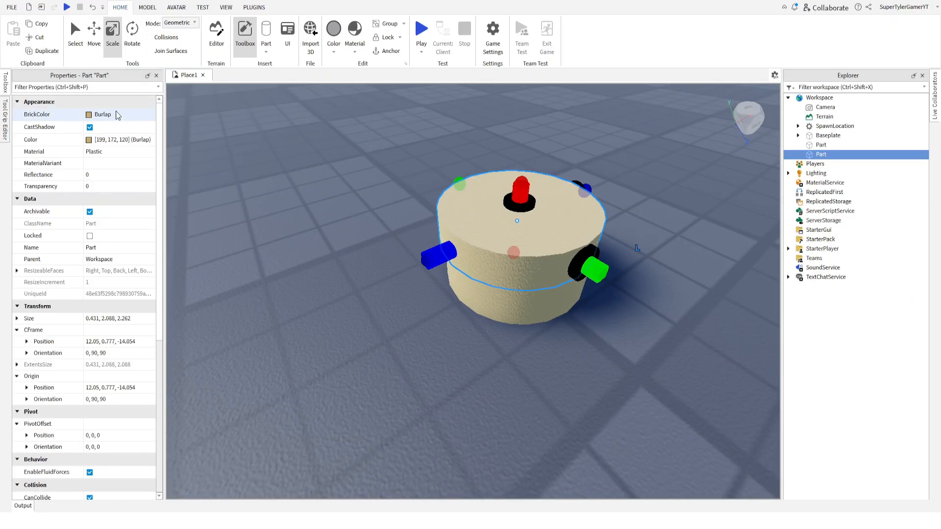
# Set the upper layer's BrickColor to Pearl and its material to Snow.
pyautogui.click(99, 116)
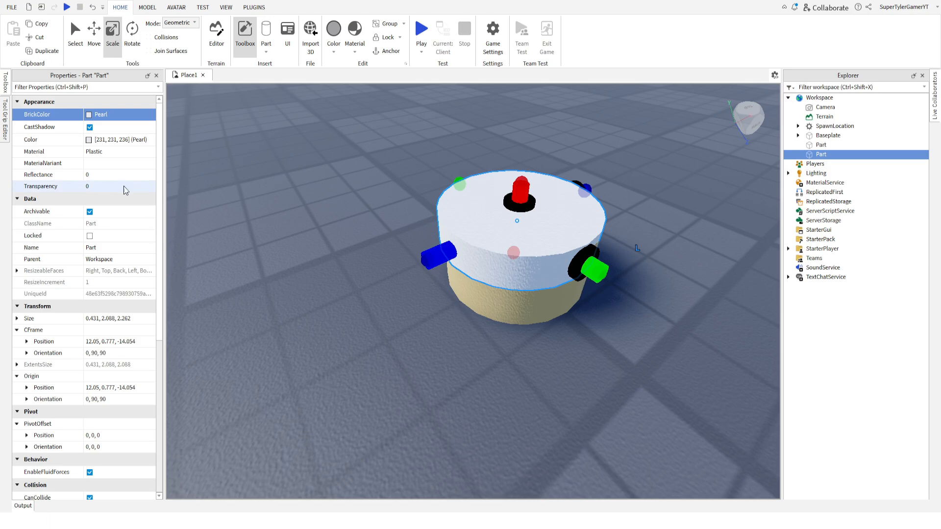
pyautogui.click(100, 152)
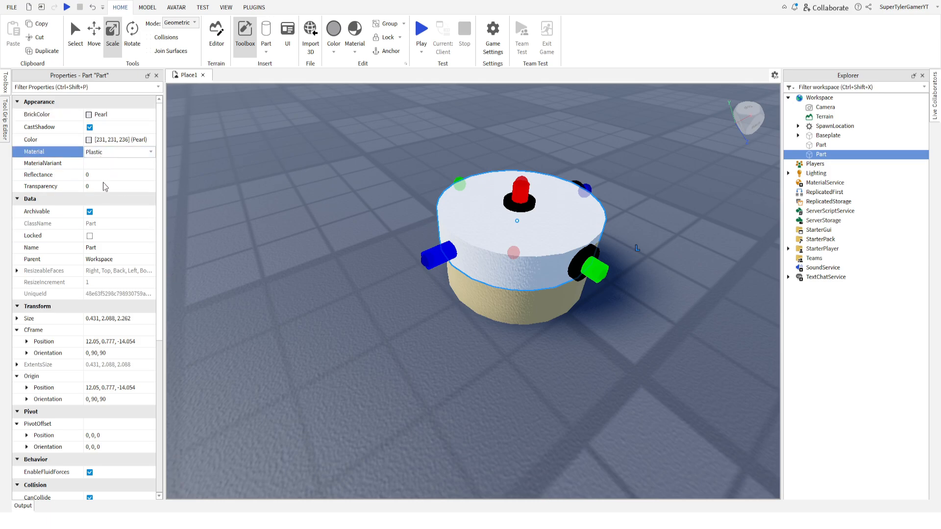
pyautogui.click(110, 219)
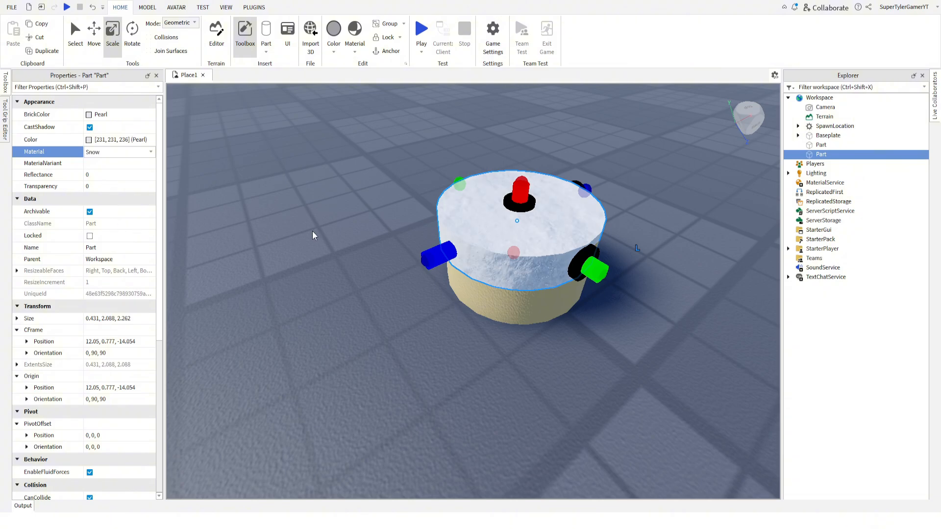
# Widen the Snow layer's narrower side to about 2.15 studs so it overhangs the base evenly.
pyautogui.click(324, 226)
pyautogui.moveTo(323, 226); pyautogui.dragTo(324, 226, button='right')
pyautogui.click(422, 200)
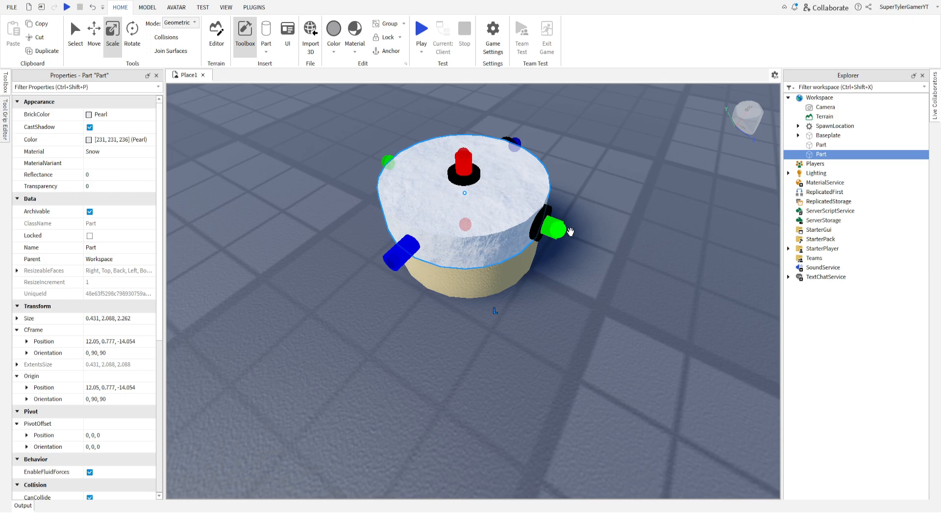
pyautogui.moveTo(570, 232); pyautogui.dragTo(574, 231)
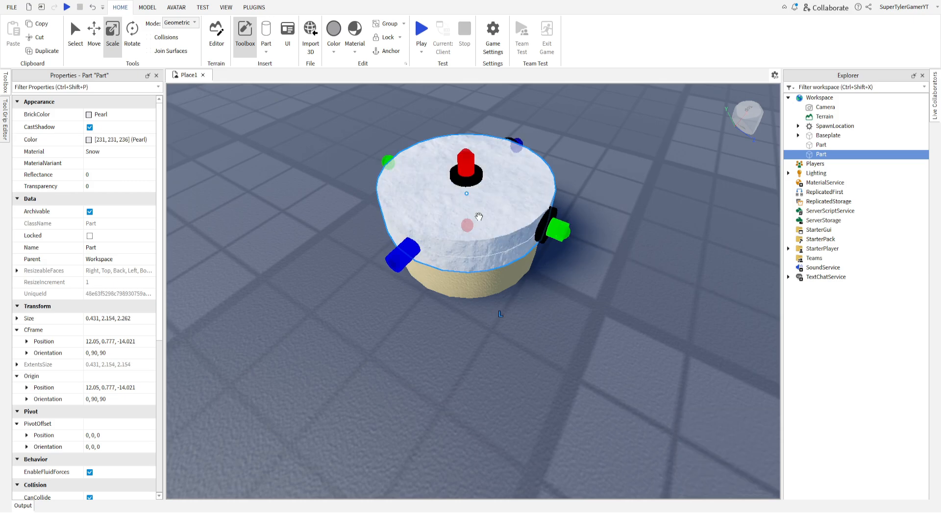
# Examine the Snow layer and the Burlap base from the side to check how they fit together.
pyautogui.click(304, 190)
pyautogui.moveTo(304, 190); pyautogui.dragTo(345, 207, button='right')
pyautogui.press('s')
pyautogui.press('w')
pyautogui.press('s')
pyautogui.press('a')
pyautogui.click(438, 197)
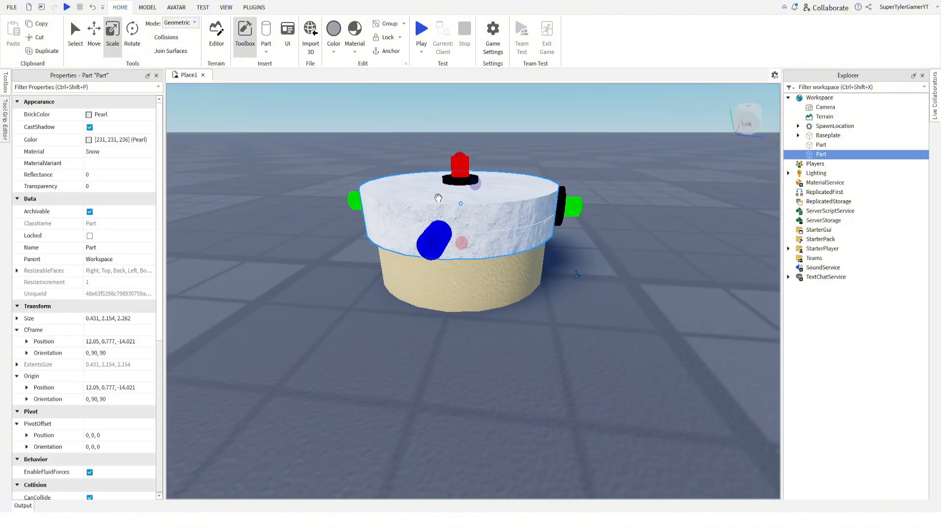
pyautogui.press('a')
pyautogui.click(462, 292)
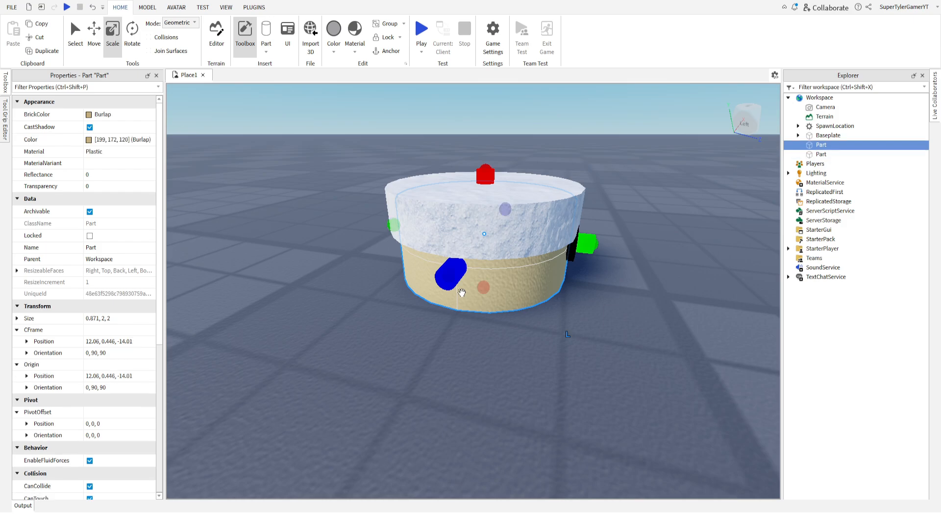
# Duplicate the upper Snow layer and move the copy straight down around the lower part of the base.
pyautogui.click(438, 201)
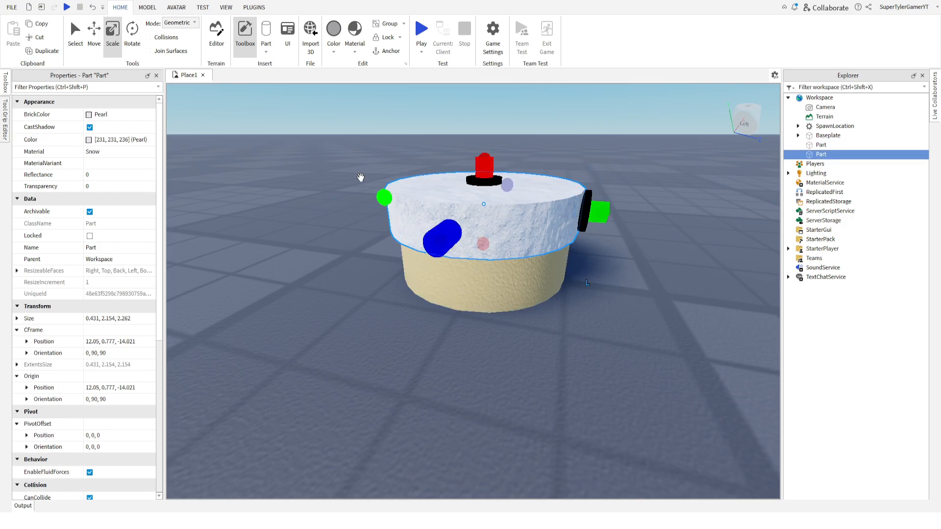
pyautogui.hotkey('ctrl', 'd')
pyautogui.moveTo(332, 162); pyautogui.dragTo(337, 186, button='right')
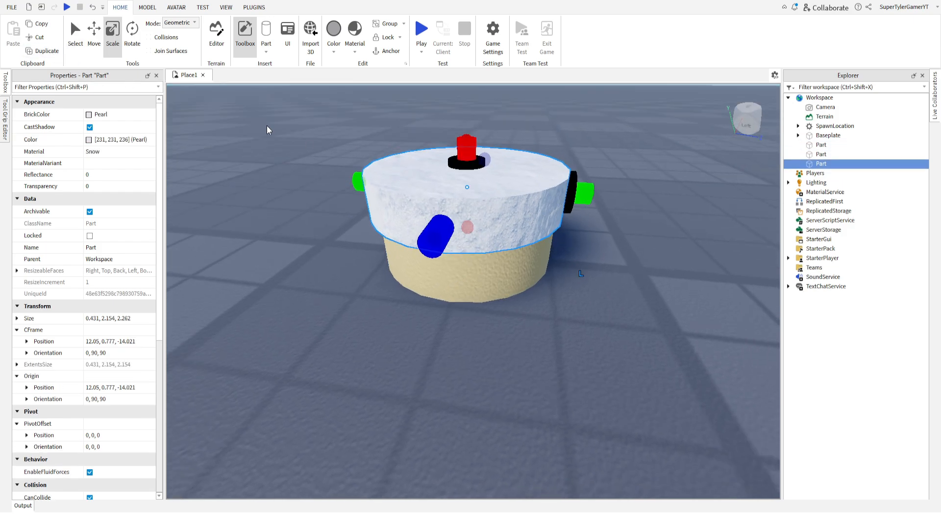
pyautogui.click(99, 45)
pyautogui.moveTo(465, 116); pyautogui.dragTo(467, 206)
# Scale the lower Snow copy into a thin band about 0.14 studs thick around the base.
pyautogui.click(113, 34)
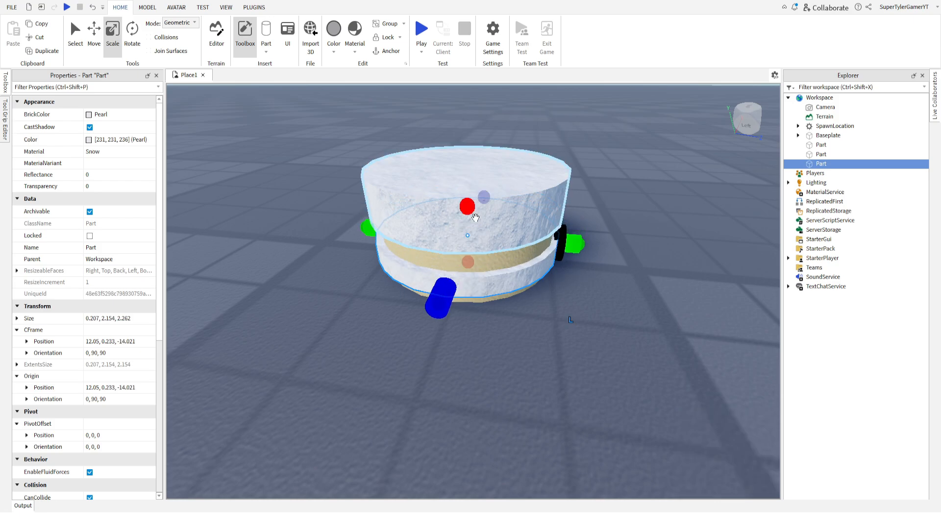
pyautogui.moveTo(467, 262); pyautogui.dragTo(459, 286)
pyautogui.scroll(2, 452, 282)
pyautogui.press('d')
pyautogui.moveTo(463, 285)
pyautogui.mouseDown(button='right')
pyautogui.moveTo(472, 286)
pyautogui.moveTo(469, 275)
pyautogui.mouseUp(button='right')
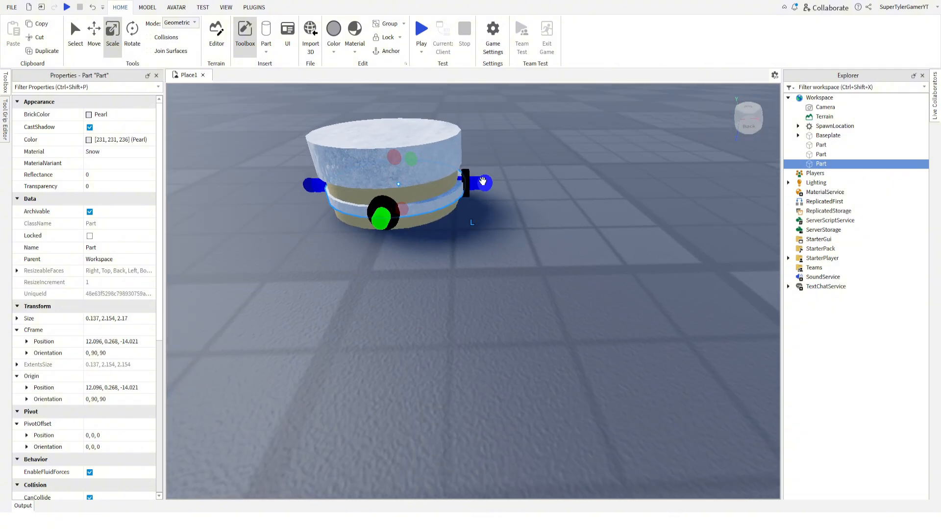
# Trim the thin Snow band's wider side to about 2.14 studs so it fits evenly around the base.
pyautogui.moveTo(484, 183); pyautogui.dragTo(481, 184)
pyautogui.press('a')
pyautogui.moveTo(386, 192); pyautogui.dragTo(389, 190, button='right')
pyautogui.click(387, 190)
pyautogui.press('w')
pyautogui.press('s')
pyautogui.click(480, 177)
pyautogui.moveTo(503, 222); pyautogui.dragTo(505, 217)
pyautogui.click(365, 193)
pyautogui.click(452, 252)
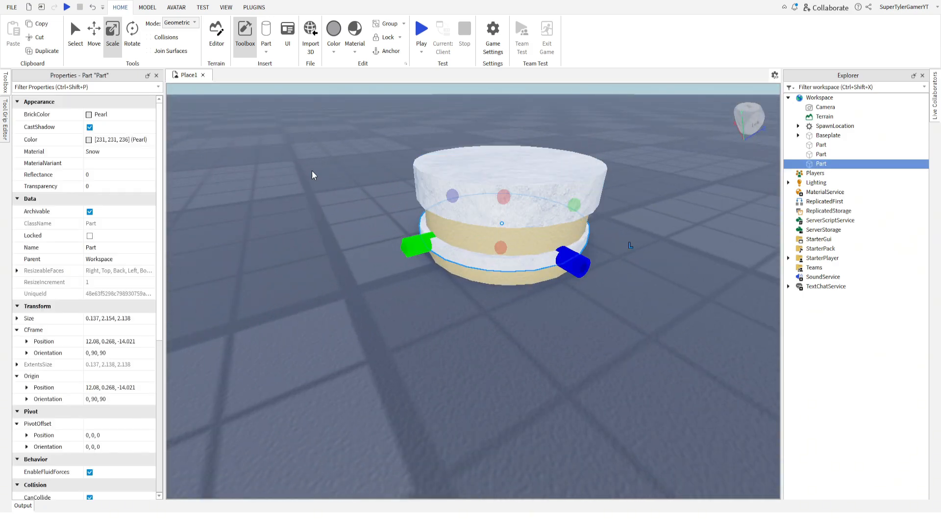
# Duplicate the thin Snow band and raise one band 0.21 studs, and lower the other band 0.09 studs around the base.
pyautogui.click(40, 52)
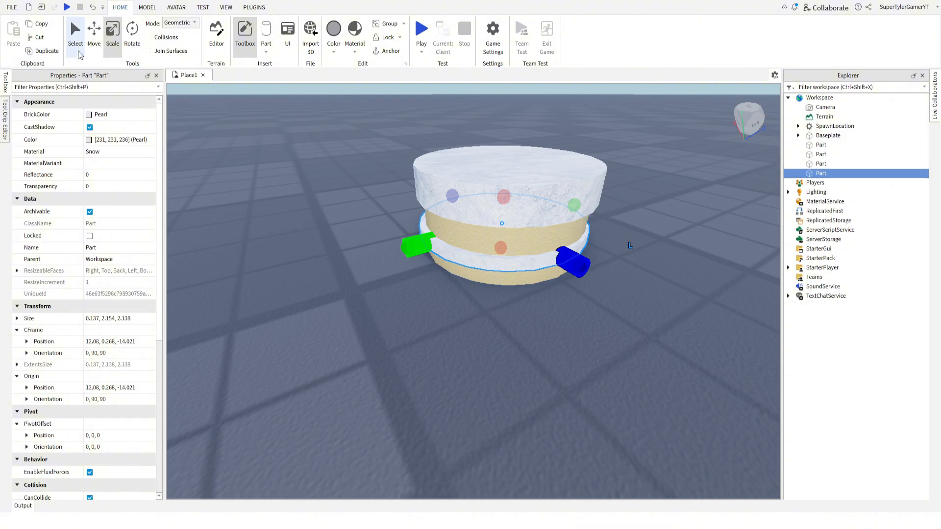
pyautogui.click(93, 35)
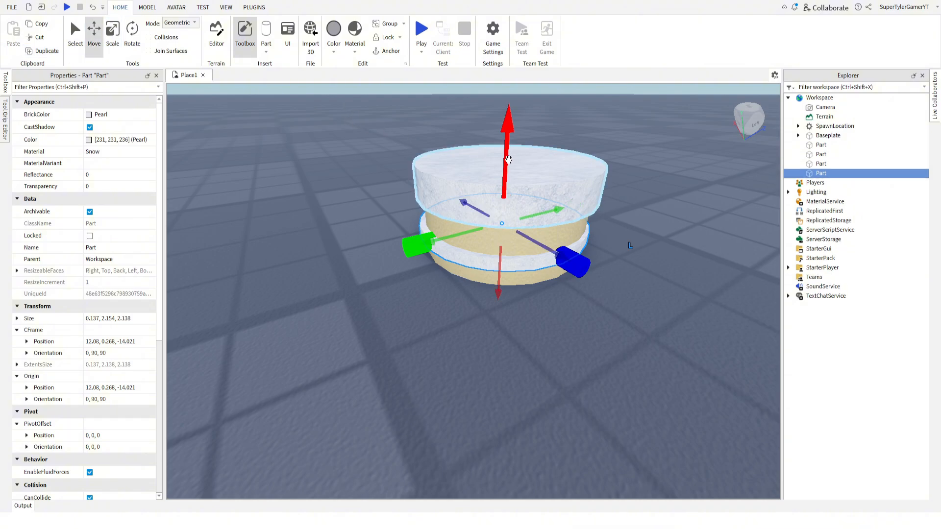
pyautogui.moveTo(511, 153); pyautogui.dragTo(513, 144)
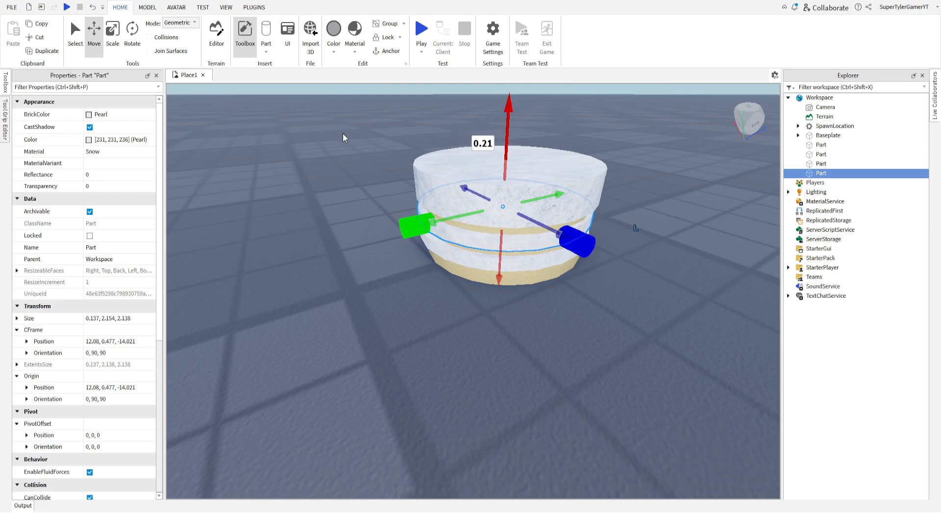
pyautogui.moveTo(343, 133); pyautogui.dragTo(376, 128, button='right')
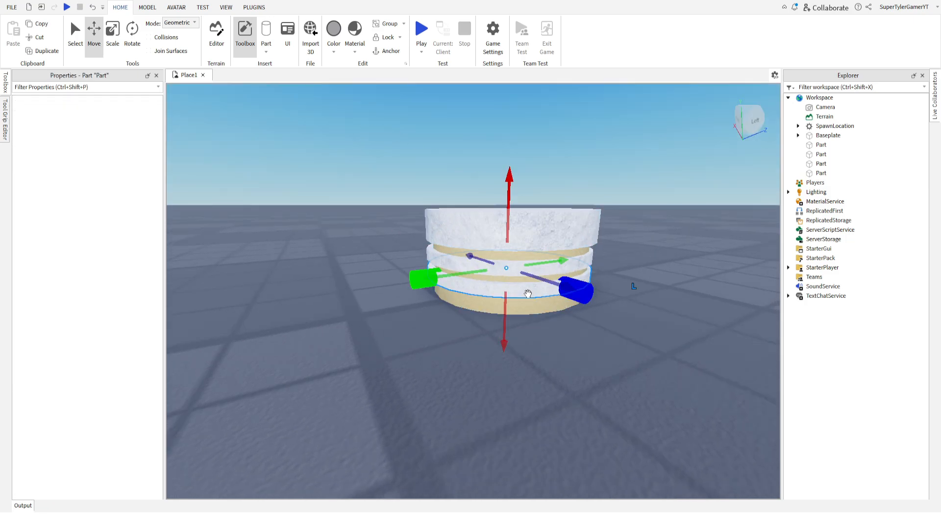
pyautogui.moveTo(509, 182); pyautogui.dragTo(509, 190)
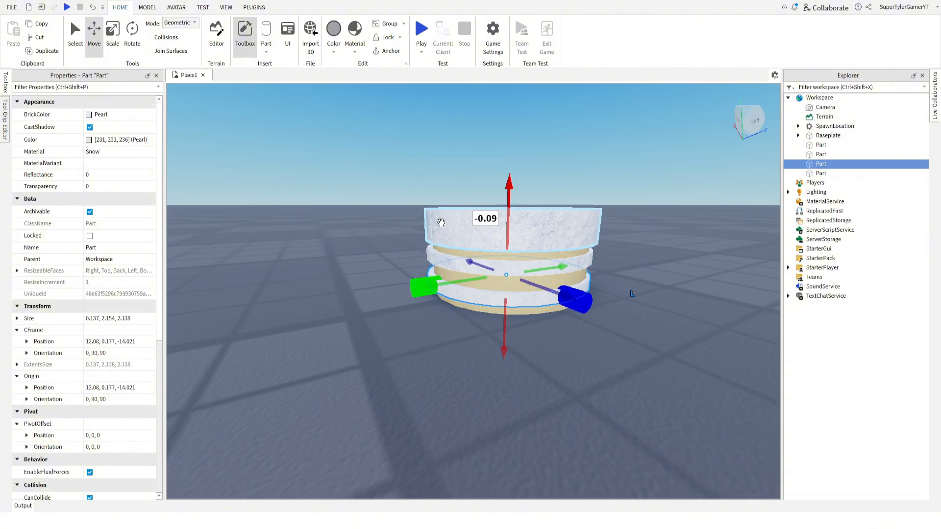
pyautogui.click(366, 213)
pyautogui.moveTo(365, 214); pyautogui.dragTo(365, 213, button='right')
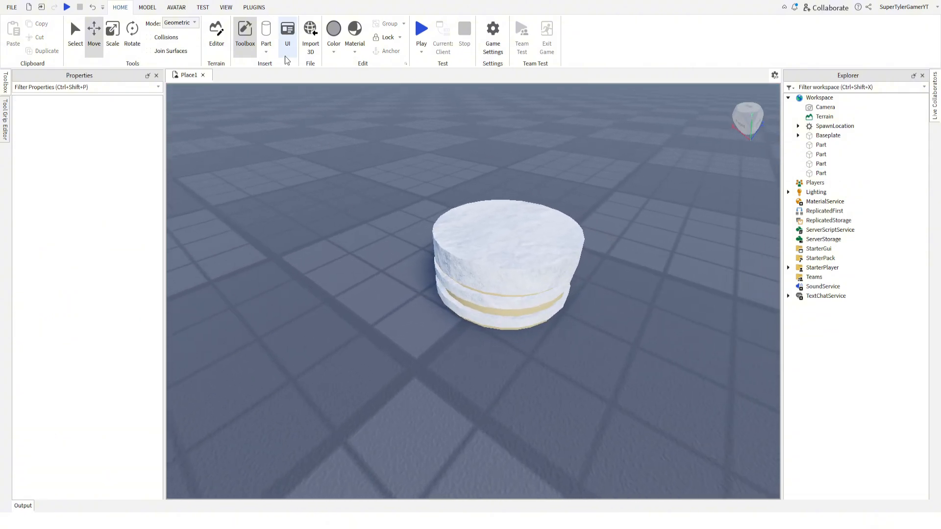
# Insert a new cylinder and scale it down into a thin upright candle about 0.62 studs tall and 0.19 studs thick.
pyautogui.click(269, 31)
pyautogui.scroll(-5, 462, 204)
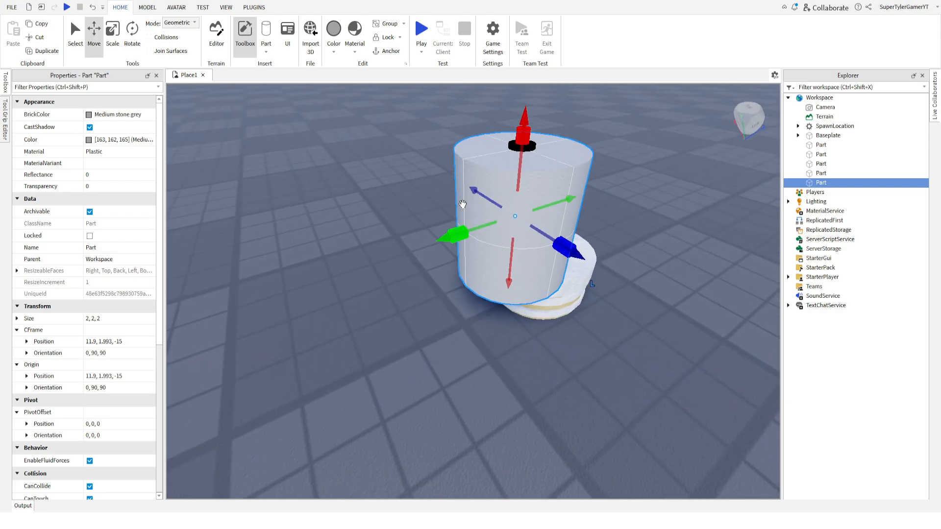
pyautogui.click(112, 34)
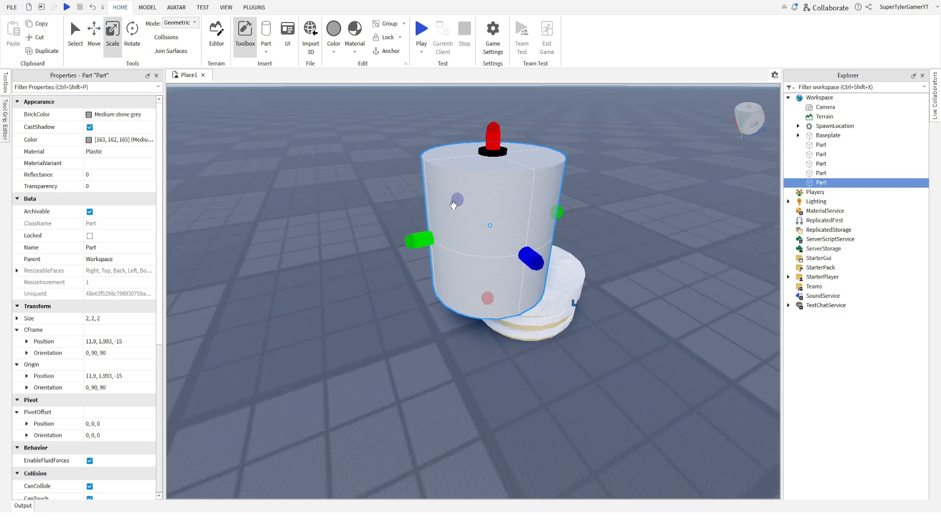
pyautogui.moveTo(559, 211); pyautogui.dragTo(462, 216)
pyautogui.moveTo(429, 143); pyautogui.dragTo(450, 235)
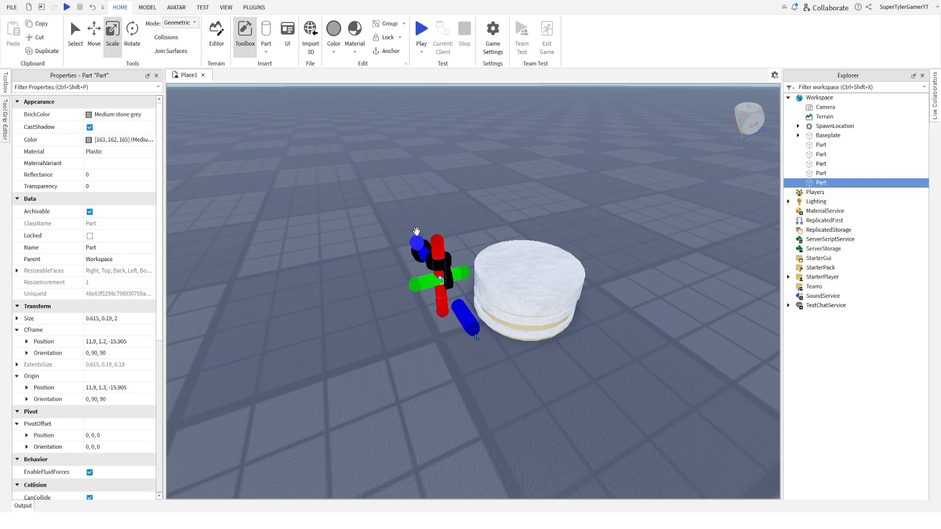
# Colour the thin candle cylinder Really black.
pyautogui.click(357, 232)
pyautogui.press('w')
pyautogui.moveTo(357, 232); pyautogui.dragTo(426, 232, button='right')
pyautogui.click(426, 232)
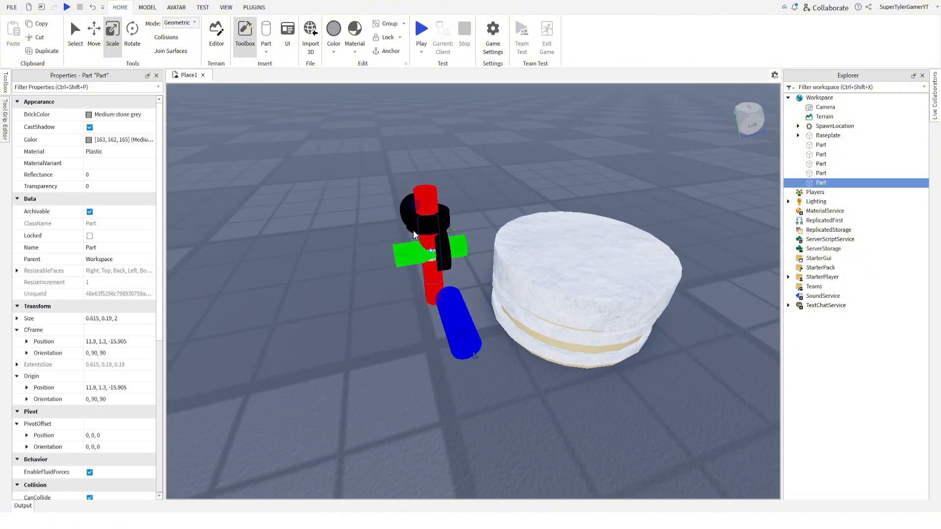
pyautogui.click(452, 133)
pyautogui.press('a')
pyautogui.moveTo(457, 135); pyautogui.dragTo(457, 135, button='right')
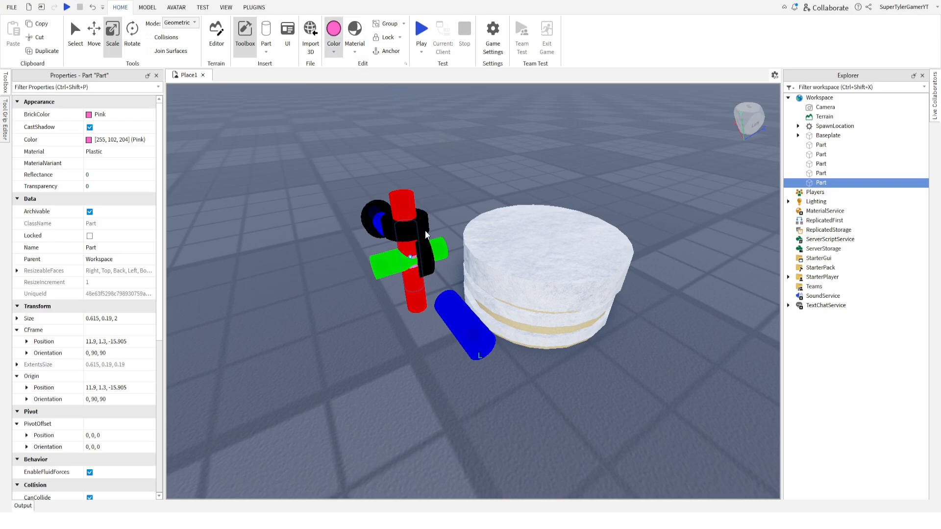
pyautogui.click(342, 236)
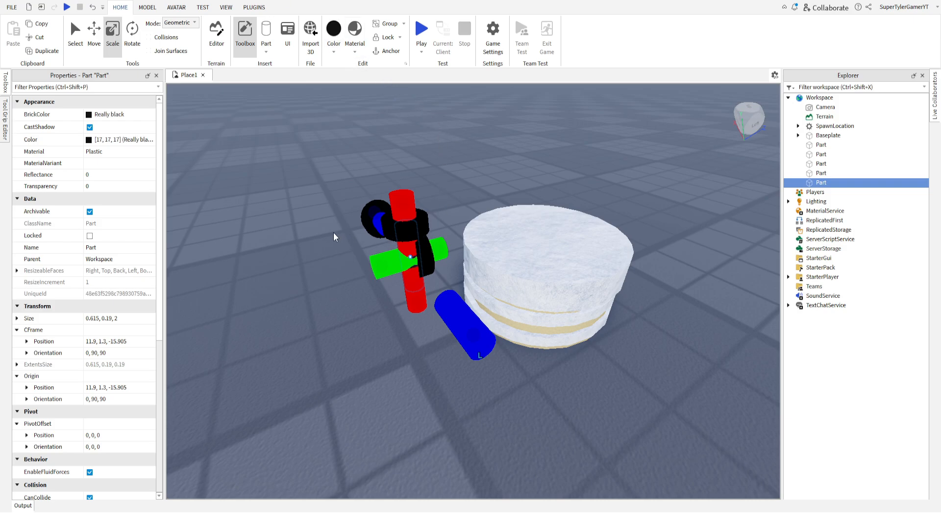
pyautogui.click(328, 195)
# Set the black candle cylinder's material to Rubber.
pyautogui.click(410, 250)
pyautogui.click(133, 152)
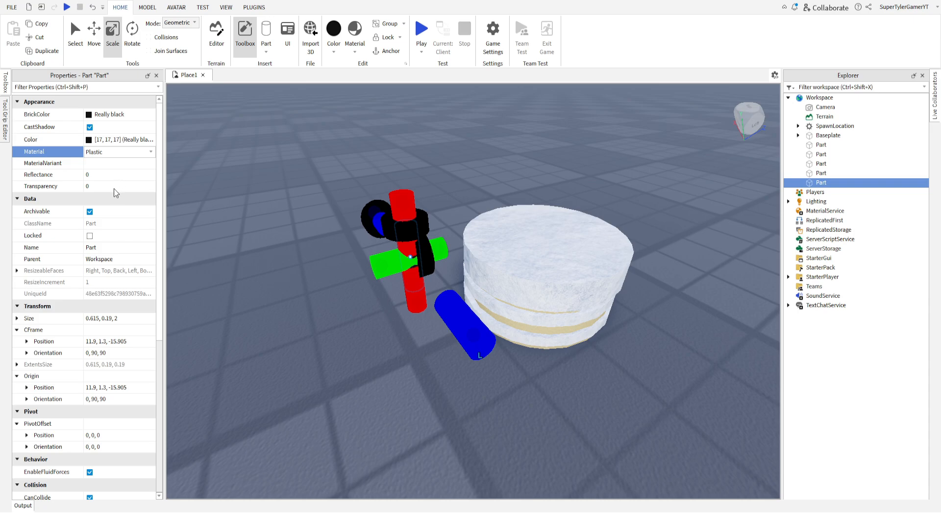
pyautogui.click(113, 210)
pyautogui.click(358, 210)
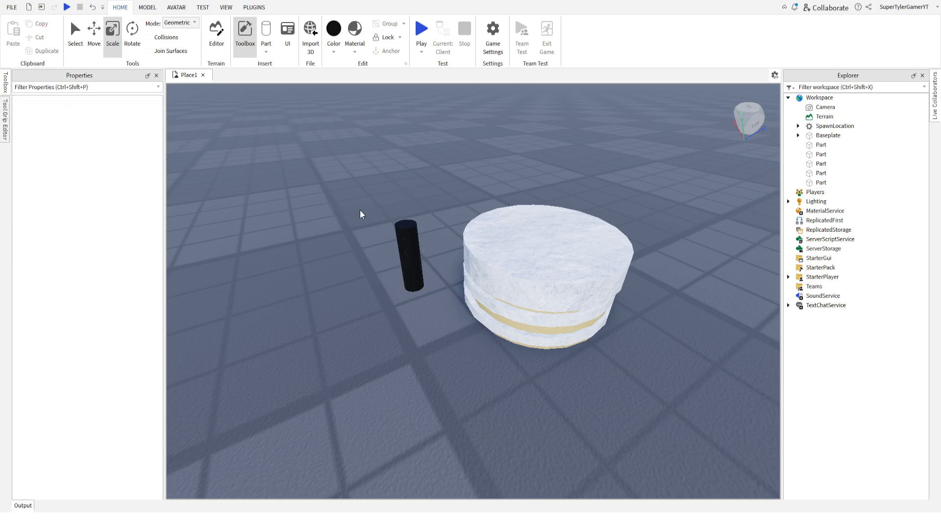
# Move the black candle beside the cake onto the top Snow layer, near its edge.
pyautogui.moveTo(391, 209); pyautogui.dragTo(362, 190, button='right')
pyautogui.click(458, 227)
pyautogui.click(363, 190)
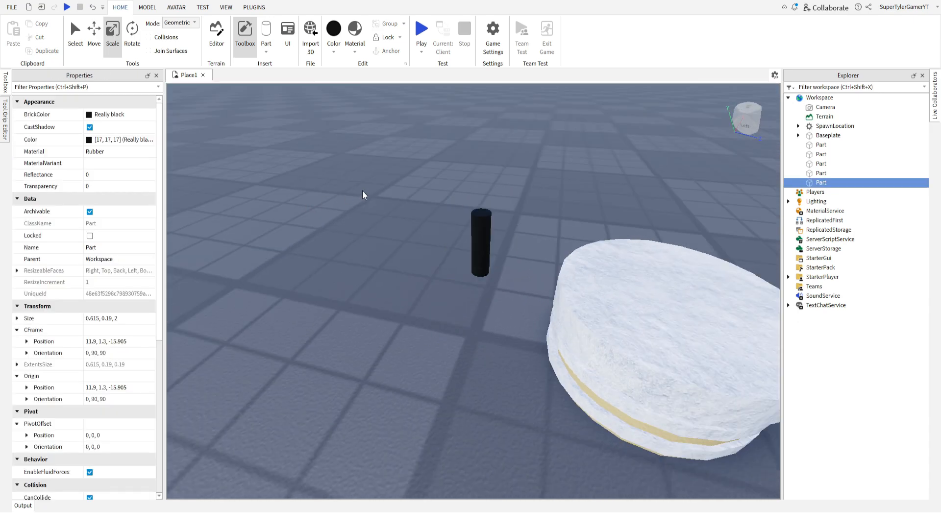
pyautogui.moveTo(482, 230); pyautogui.dragTo(624, 241)
pyautogui.click(479, 213)
pyautogui.moveTo(478, 213); pyautogui.dragTo(475, 215, button='right')
pyautogui.scroll(-1, 476, 216)
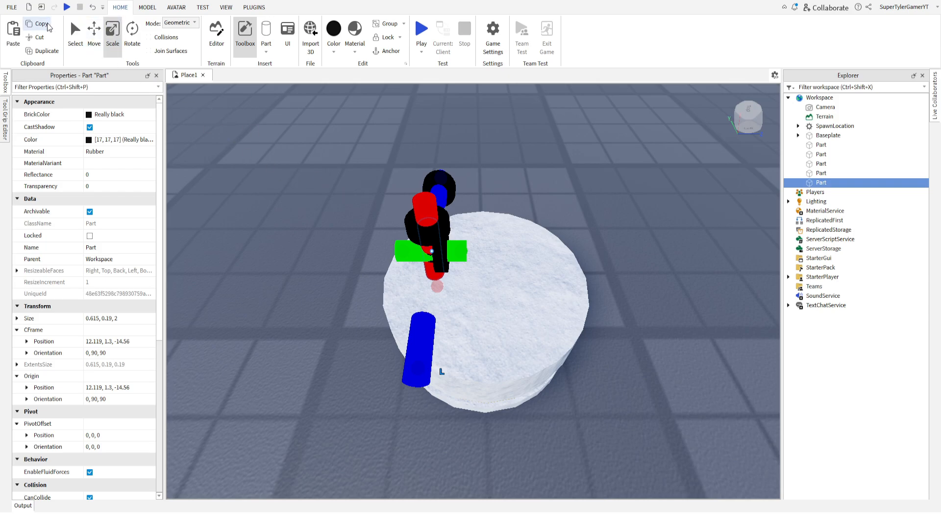
# Duplicate the black candle five times and arrange the copies in a ring on the top Snow layer.
pyautogui.click(20, 30)
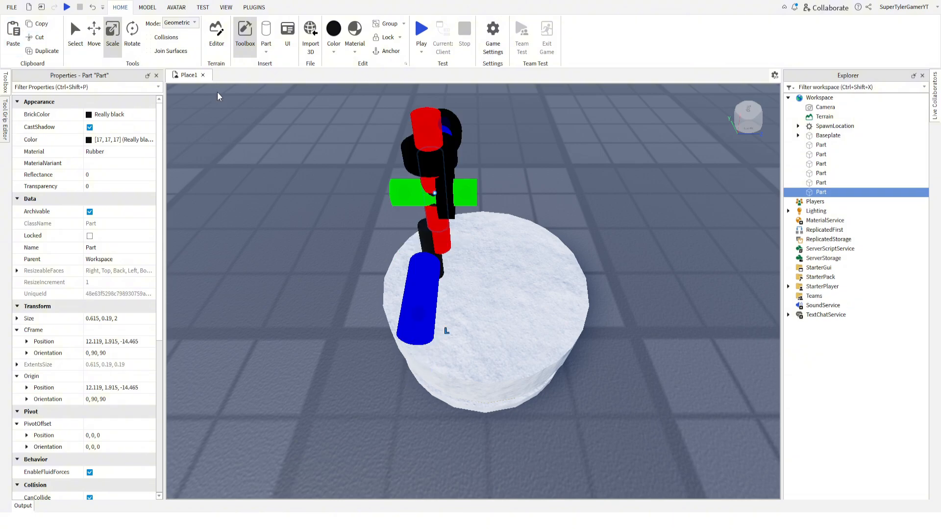
pyautogui.moveTo(431, 159); pyautogui.dragTo(469, 237)
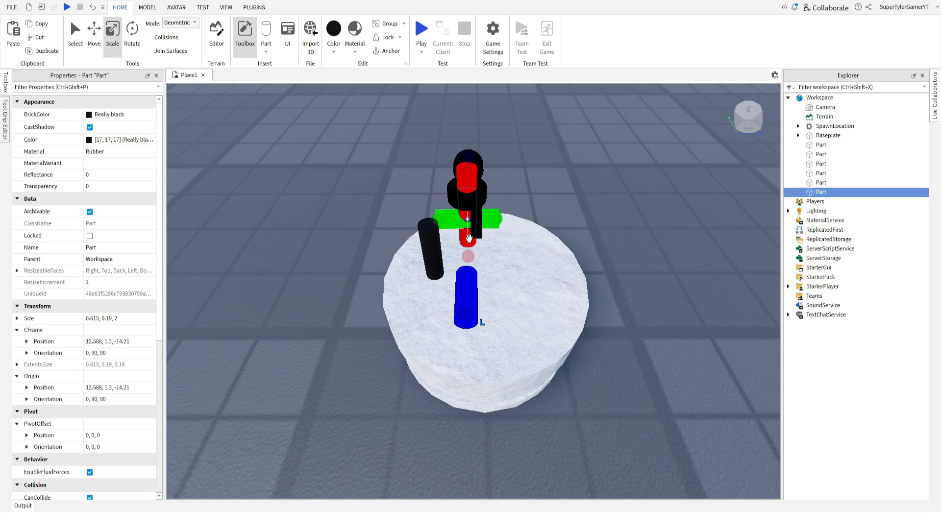
pyautogui.click(45, 56)
pyautogui.moveTo(468, 200); pyautogui.dragTo(510, 332)
pyautogui.click(39, 54)
pyautogui.click(45, 51)
pyautogui.click(43, 51)
pyautogui.moveTo(520, 289); pyautogui.dragTo(463, 336)
pyautogui.click(363, 184)
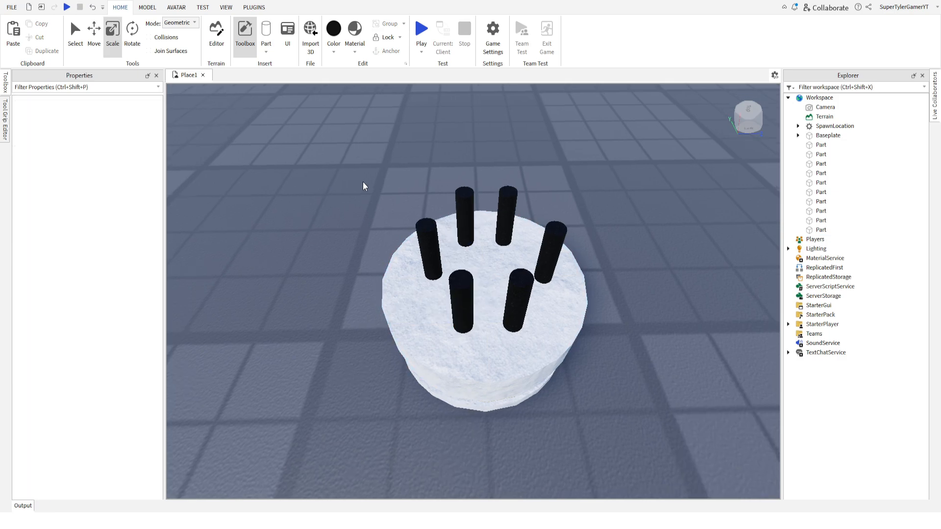
# Duplicate one of the front candles in place and scale the copy down into a wick about 0.08 studs thick.
pyautogui.moveTo(363, 181); pyautogui.dragTo(363, 182, button='right')
pyautogui.click(454, 311)
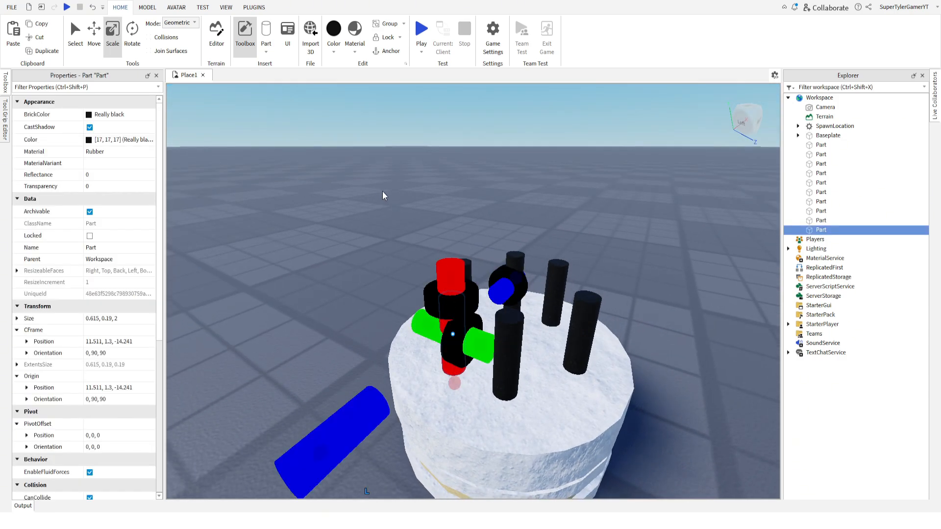
pyautogui.click(43, 51)
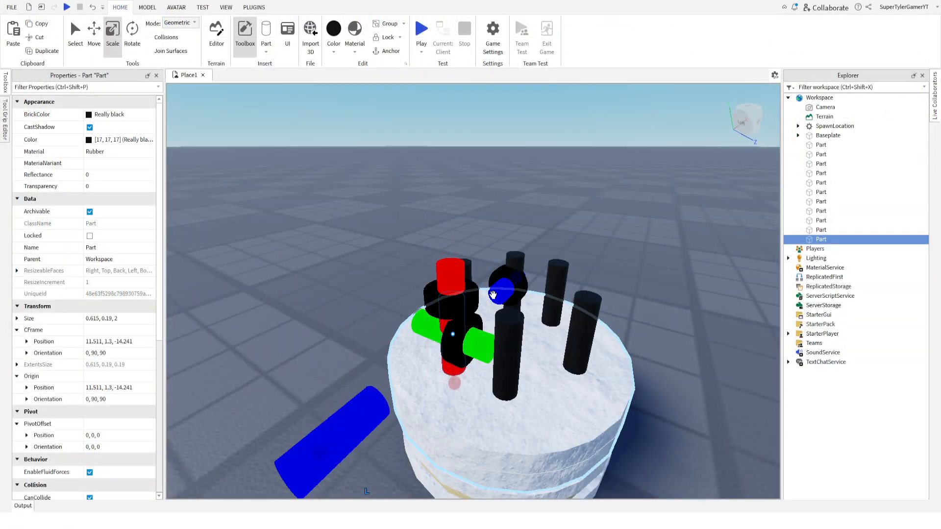
pyautogui.moveTo(390, 220); pyautogui.dragTo(390, 220, button='right')
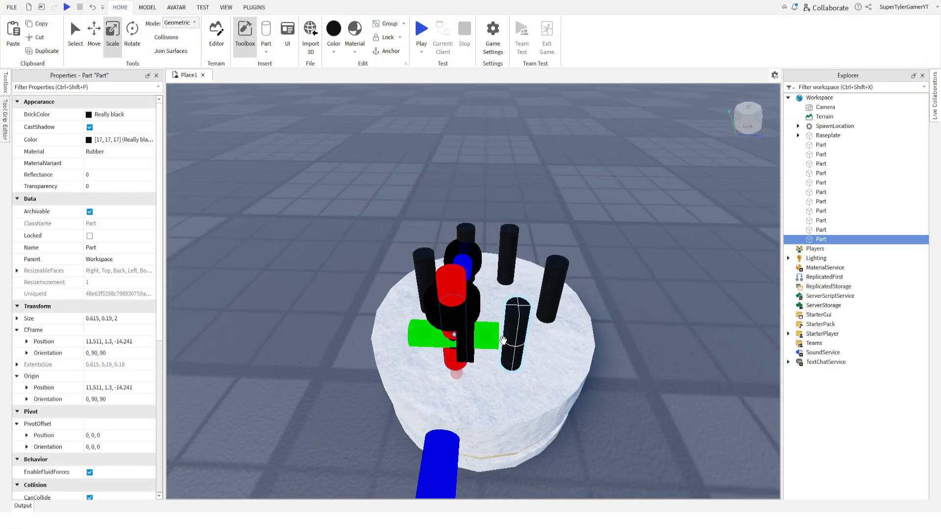
pyautogui.moveTo(500, 339); pyautogui.dragTo(500, 340, button='right')
pyautogui.moveTo(511, 305); pyautogui.dragTo(511, 306, button='right')
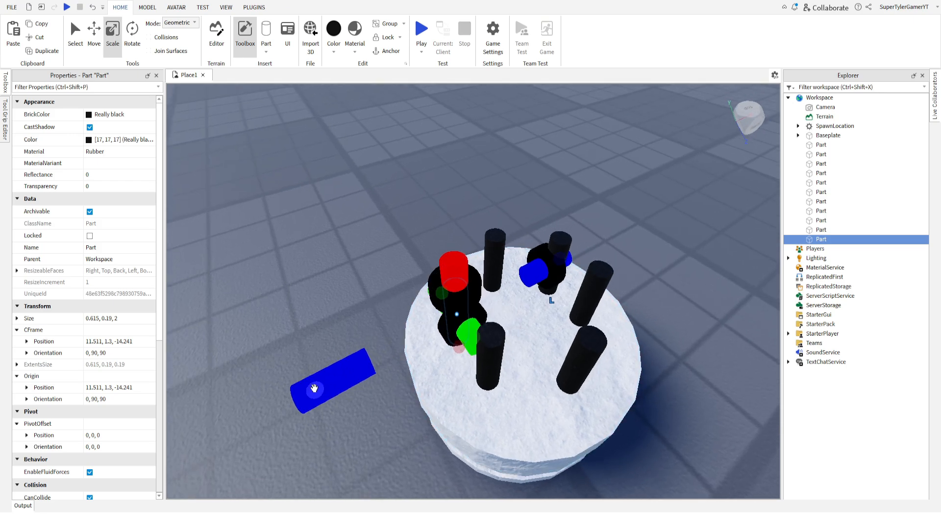
pyautogui.moveTo(314, 389); pyautogui.dragTo(406, 376)
pyautogui.moveTo(420, 374); pyautogui.dragTo(435, 387, button='right')
pyautogui.moveTo(482, 335); pyautogui.dragTo(477, 331)
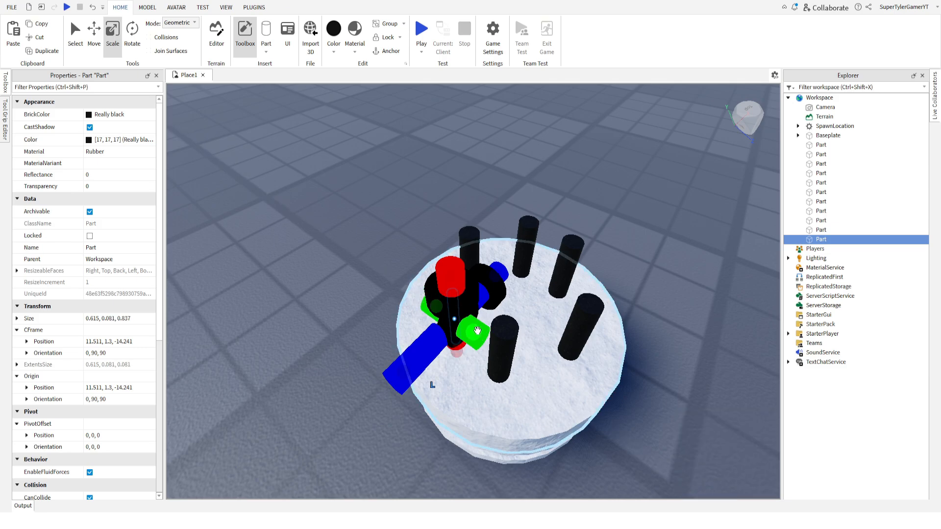
pyautogui.moveTo(478, 331); pyautogui.dragTo(472, 320, button='right')
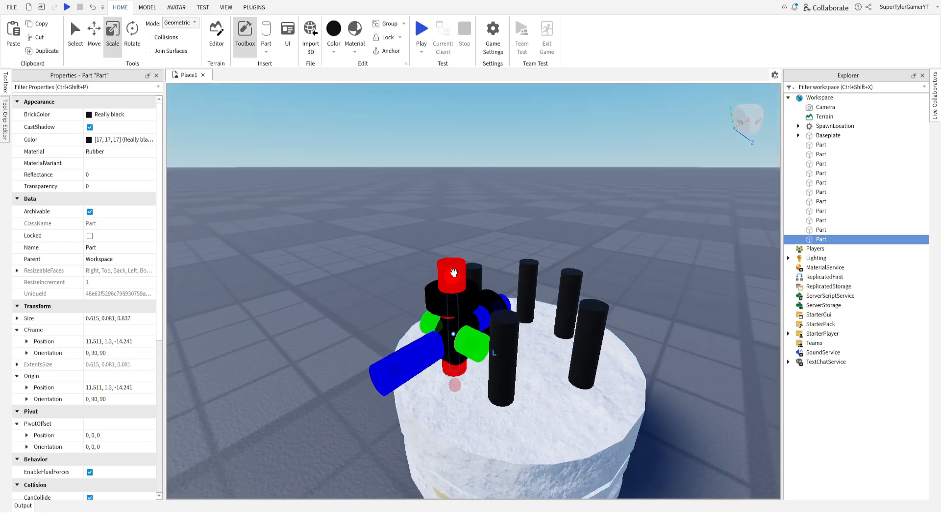
# Lengthen the thin wick upward to about 0.79 studs so that it sticks out above its candle.
pyautogui.moveTo(455, 277); pyautogui.dragTo(455, 225)
pyautogui.moveTo(456, 224); pyautogui.dragTo(459, 222, button='right')
pyautogui.moveTo(458, 221); pyautogui.dragTo(461, 237)
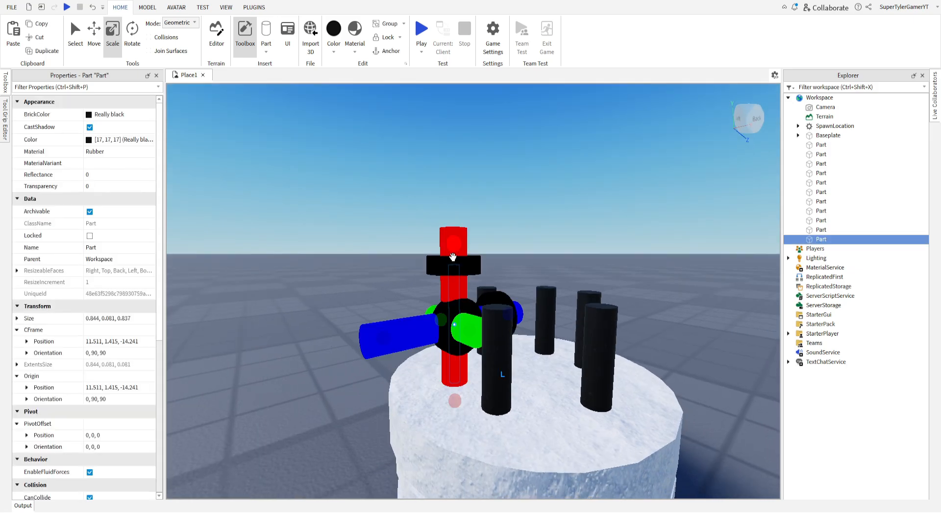
pyautogui.moveTo(453, 249); pyautogui.dragTo(454, 257)
pyautogui.click(384, 254)
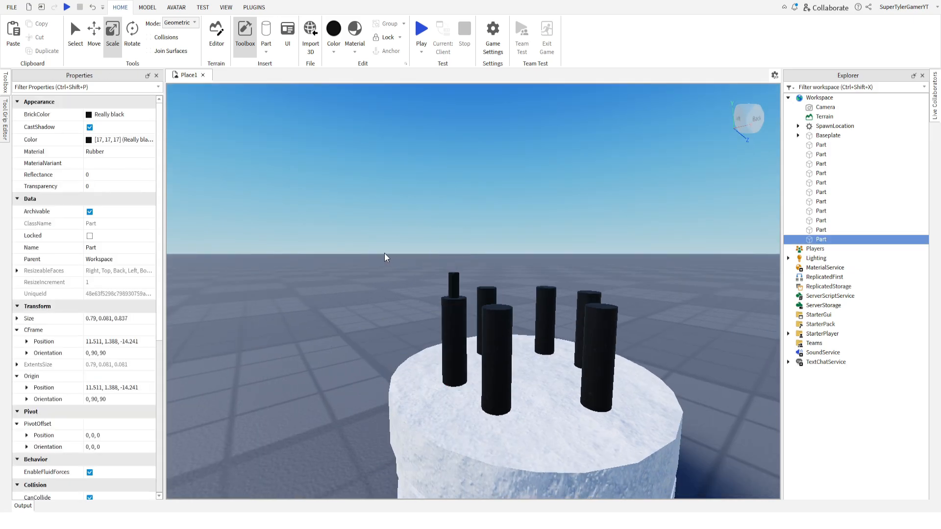
# Set the wick's material to Fabric.
pyautogui.click(453, 278)
pyautogui.click(124, 153)
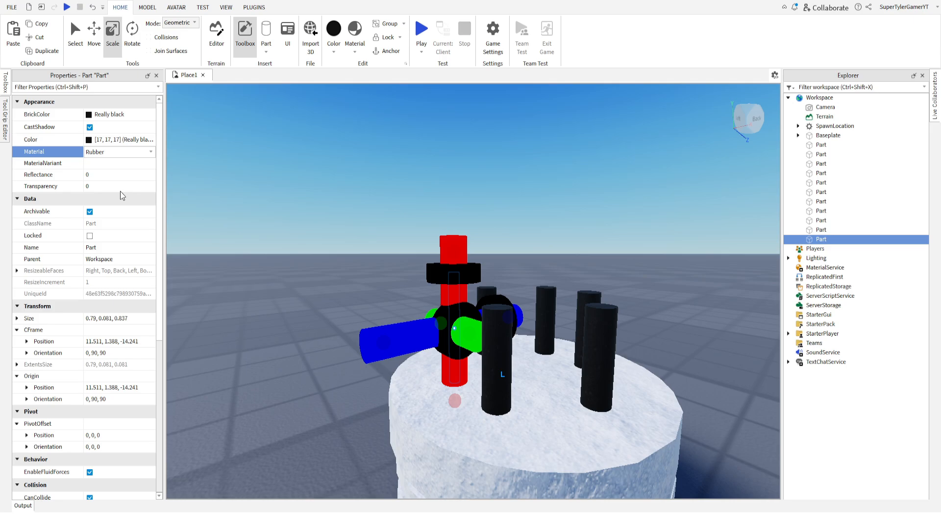
pyautogui.click(398, 211)
# Duplicate the Fabric wick, shift the copy over the neighbouring candle and lower it into that candle to match the first wick's height.
pyautogui.moveTo(399, 211); pyautogui.dragTo(398, 211, button='right')
pyautogui.click(452, 316)
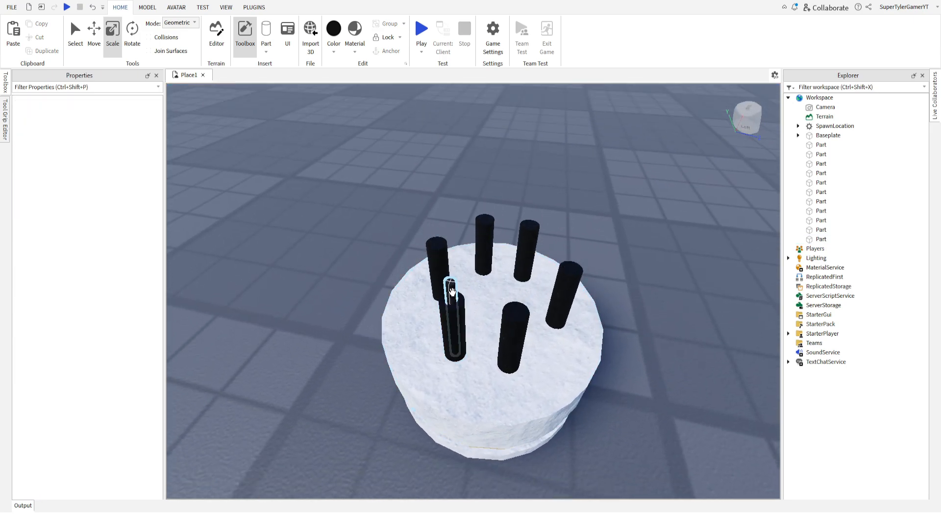
pyautogui.click(28, 51)
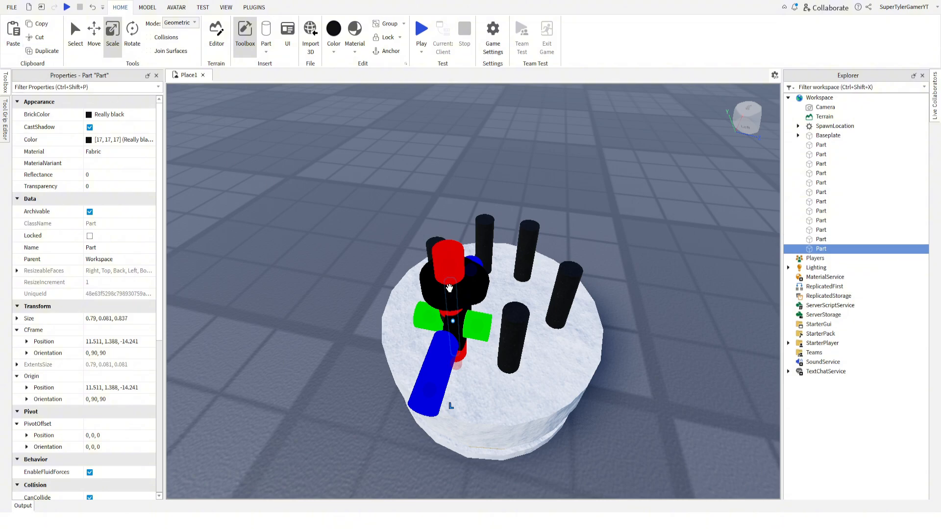
pyautogui.moveTo(449, 288); pyautogui.dragTo(525, 274)
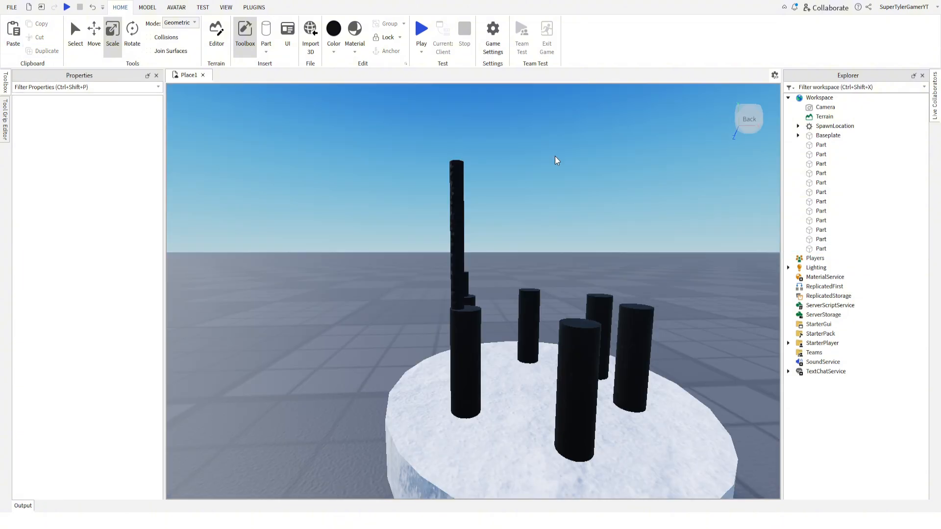
pyautogui.moveTo(555, 157); pyautogui.dragTo(506, 214, button='right')
pyautogui.click(460, 310)
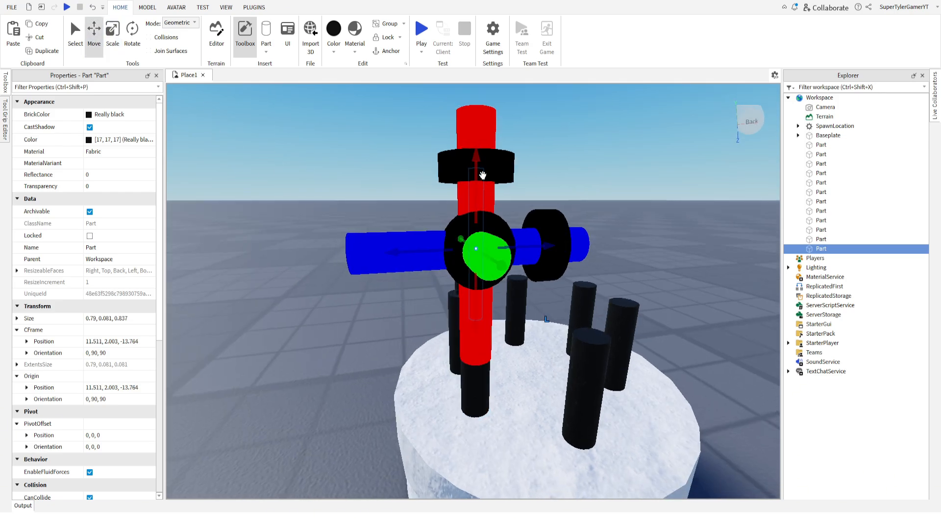
pyautogui.moveTo(475, 161); pyautogui.dragTo(486, 269)
# Duplicate the two finished wicks together and move the copies about 1.08 studs across the cake onto the two opposite candles.
pyautogui.click(419, 193)
pyautogui.moveTo(418, 193); pyautogui.dragTo(419, 193, button='right')
pyautogui.click(479, 320)
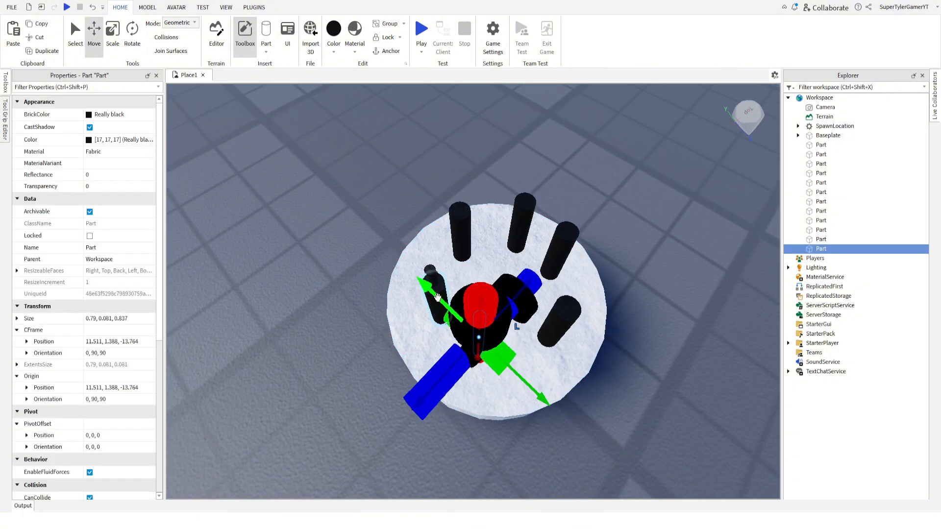
pyautogui.click(295, 163)
pyautogui.moveTo(295, 162); pyautogui.dragTo(302, 143, button='right')
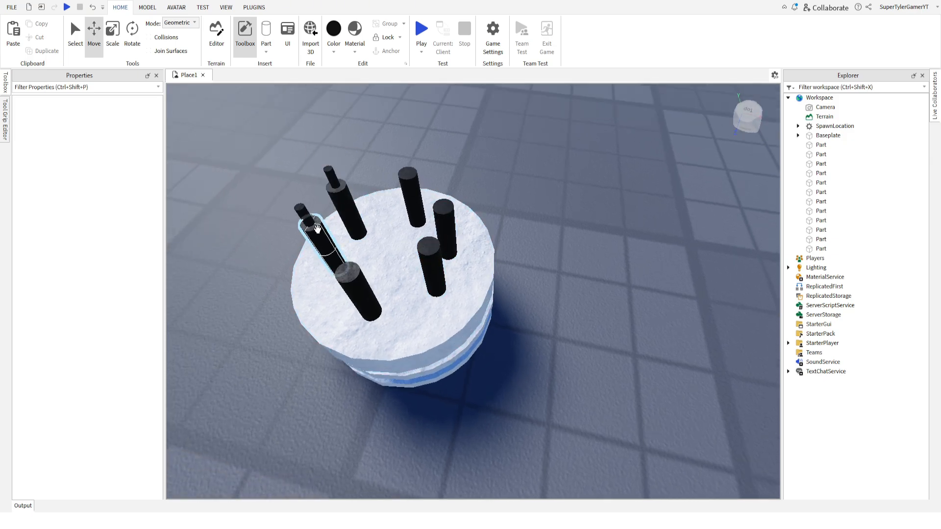
pyautogui.click(332, 176)
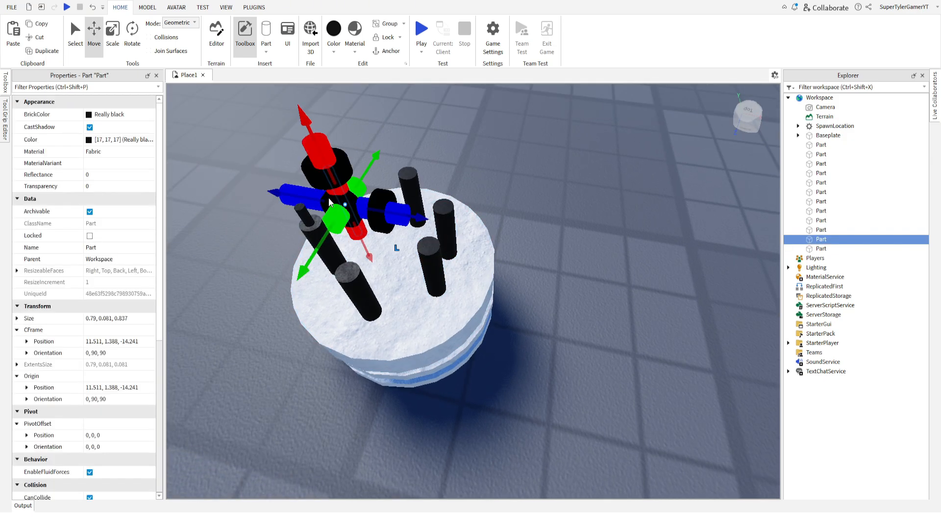
pyautogui.keyDown('ctrl'); pyautogui.click(305, 209); pyautogui.keyUp('ctrl')
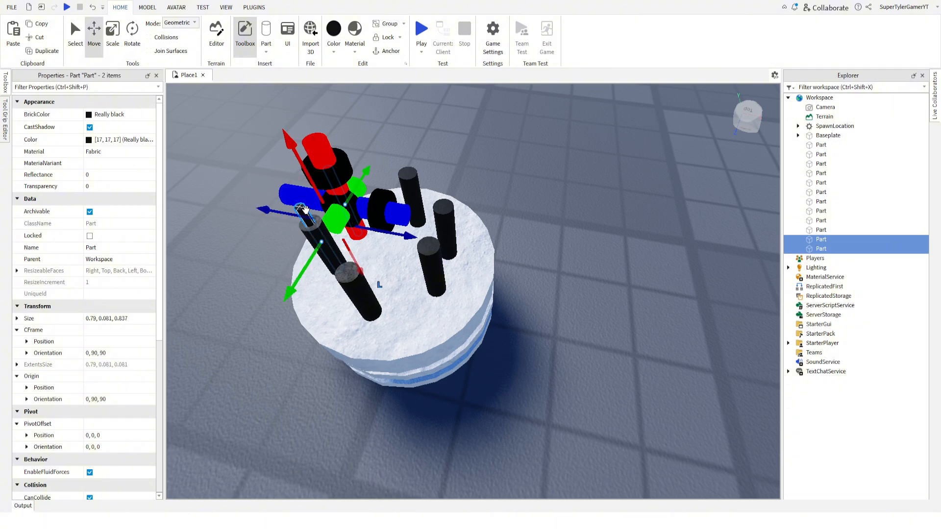
pyautogui.moveTo(310, 214); pyautogui.dragTo(294, 193, button='right')
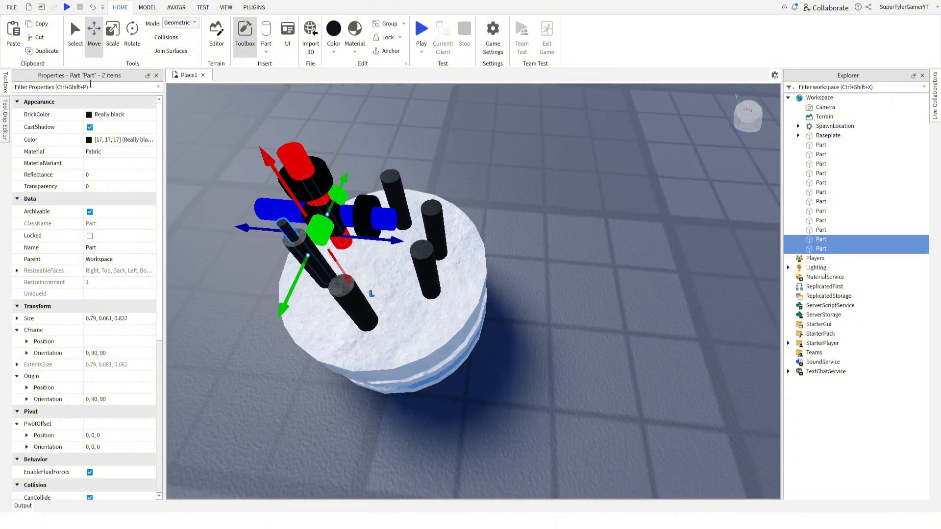
pyautogui.click(48, 52)
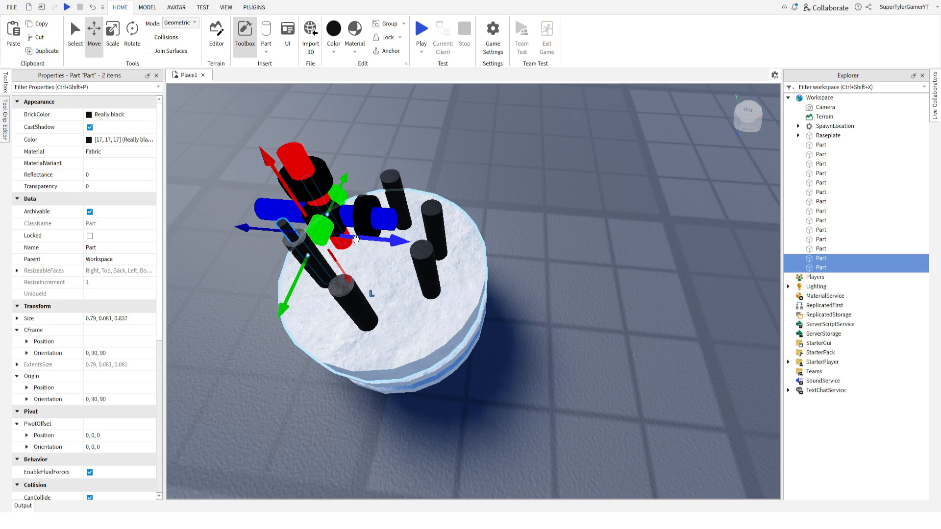
pyautogui.moveTo(355, 242); pyautogui.dragTo(467, 258)
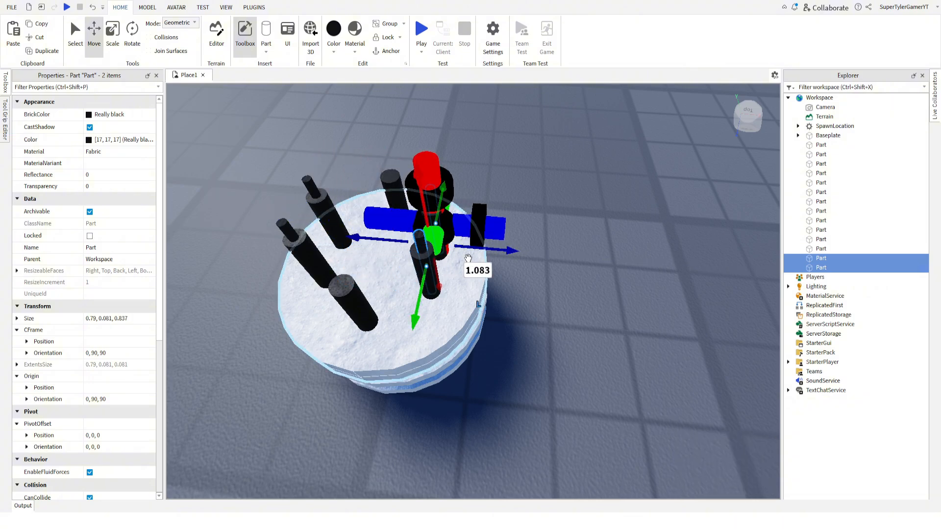
# Duplicate one of the new wicks and move the copy onto the adjacent candle that has no wick.
pyautogui.scroll(1, 331, 149)
pyautogui.moveTo(322, 151); pyautogui.dragTo(390, 148, button='right')
pyautogui.click(324, 142)
pyautogui.press('a')
pyautogui.scroll(2, 390, 148)
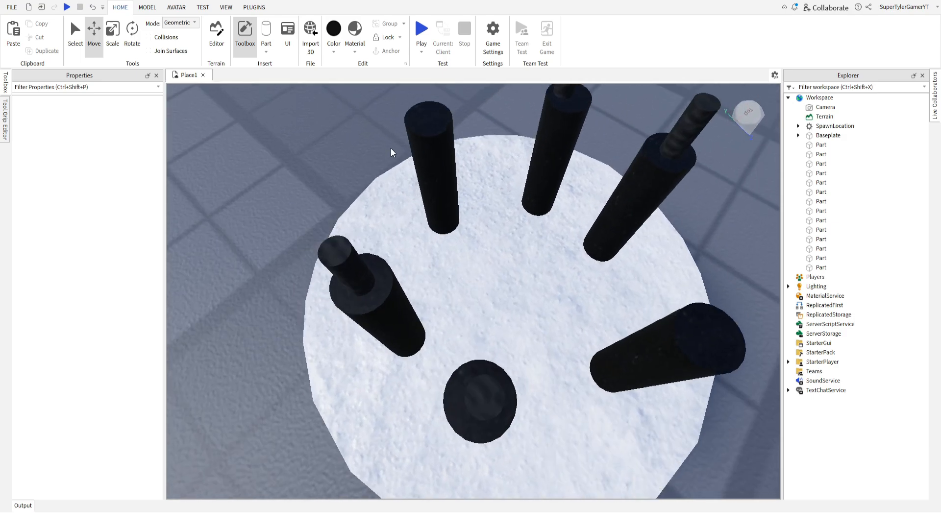
pyautogui.scroll(-5, 397, 147)
pyautogui.scroll(3, 412, 147)
pyautogui.click(481, 154)
pyautogui.hotkey('ctrl', 'd')
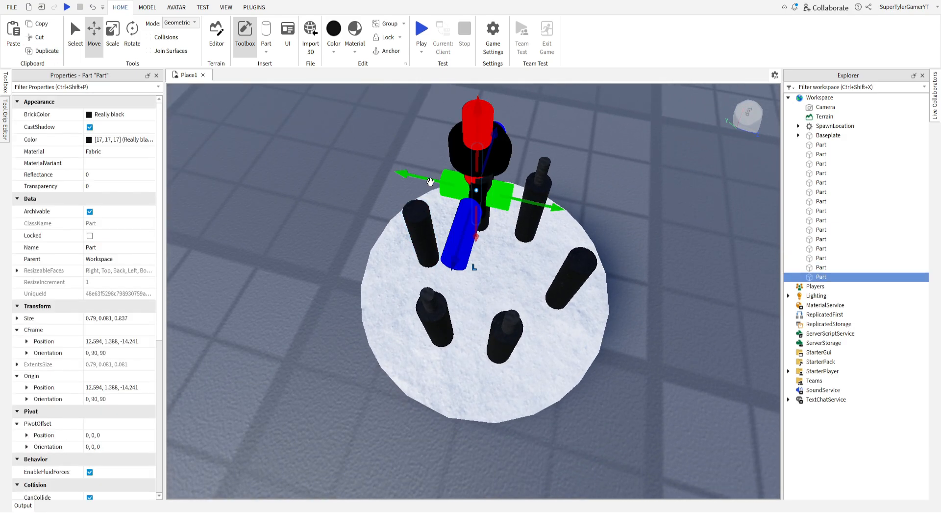
pyautogui.moveTo(431, 186); pyautogui.dragTo(387, 179)
pyautogui.moveTo(416, 234); pyautogui.dragTo(404, 281)
# Duplicate another wick and centre the copy on the last bare candle.
pyautogui.click(512, 161)
pyautogui.click(540, 171)
pyautogui.moveTo(507, 281); pyautogui.dragTo(493, 342)
pyautogui.moveTo(555, 273); pyautogui.dragTo(632, 296)
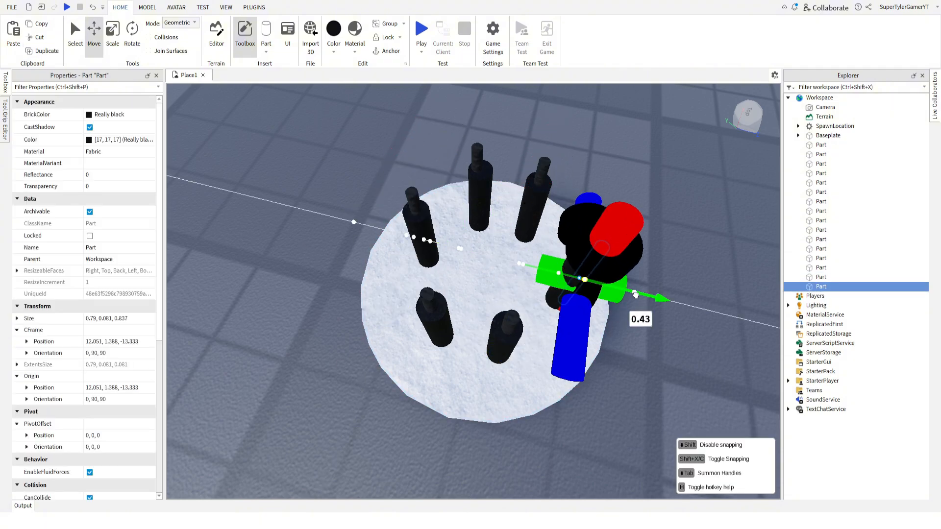
pyautogui.click(287, 185)
# Insert a Bright red ball part above the cake and scale it down to about 0.47 studs.
pyautogui.scroll(-5, 287, 185)
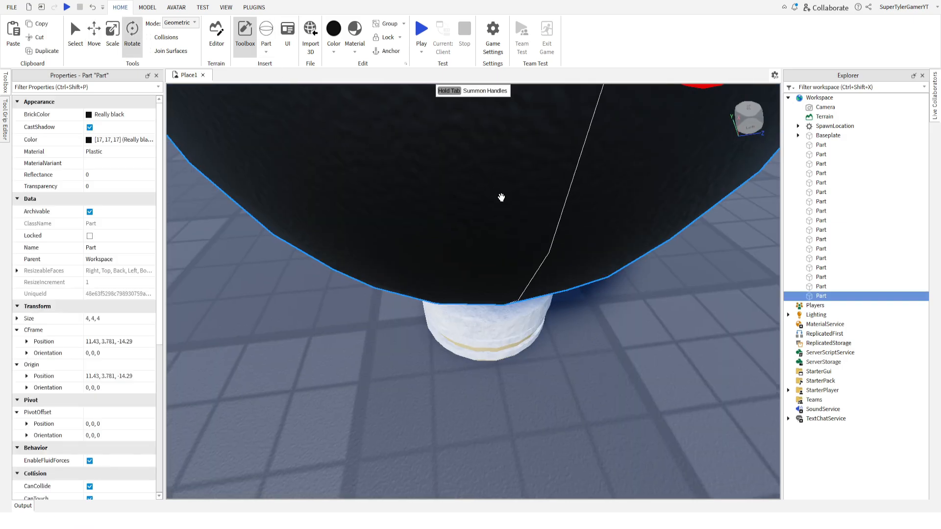
pyautogui.scroll(-3, 500, 196)
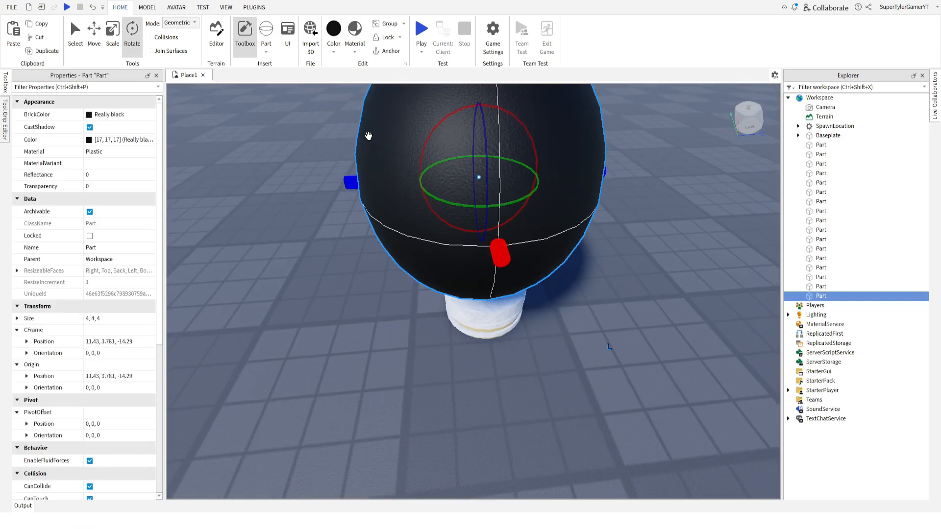
pyautogui.click(113, 44)
pyautogui.moveTo(470, 162); pyautogui.dragTo(472, 183, button='right')
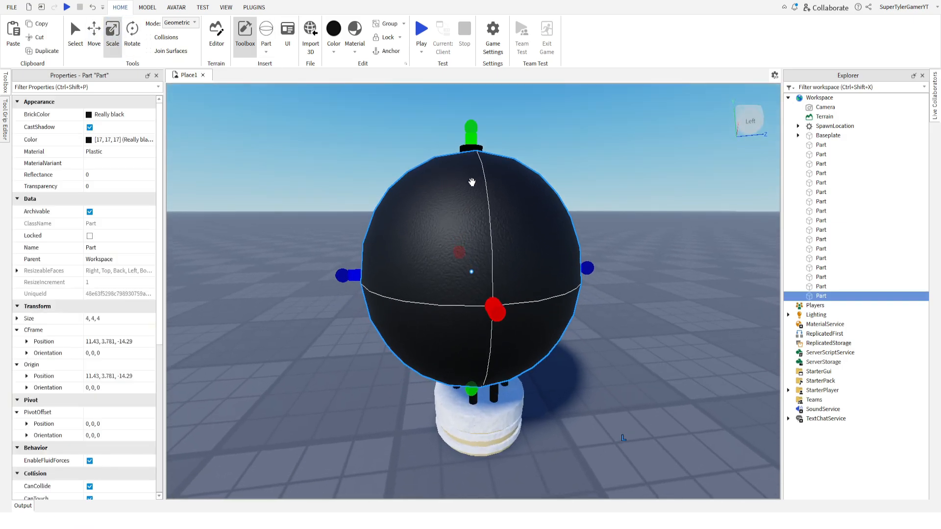
pyautogui.moveTo(465, 128); pyautogui.dragTo(471, 334)
pyautogui.moveTo(372, 124); pyautogui.dragTo(419, 166, button='right')
pyautogui.scroll(3, 420, 165)
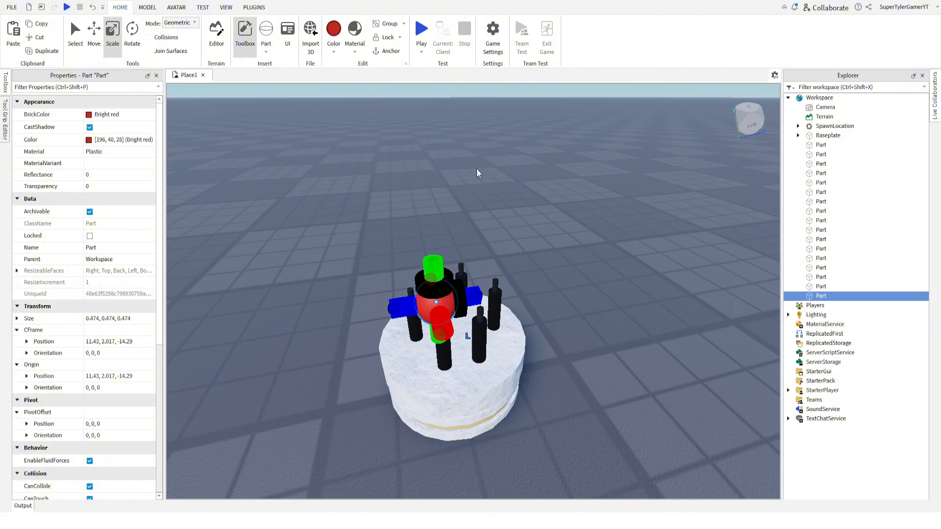
# Shrink the red ball to about 0.21 studs and lower it onto the cake top among the candles.
pyautogui.moveTo(433, 267); pyautogui.dragTo(433, 288)
pyautogui.click(514, 206)
pyautogui.moveTo(514, 206); pyautogui.dragTo(531, 245, button='right')
pyautogui.scroll(3, 531, 245)
pyautogui.moveTo(417, 274); pyautogui.dragTo(451, 272)
pyautogui.click(94, 34)
pyautogui.moveTo(447, 196); pyautogui.dragTo(448, 218)
pyautogui.click(401, 143)
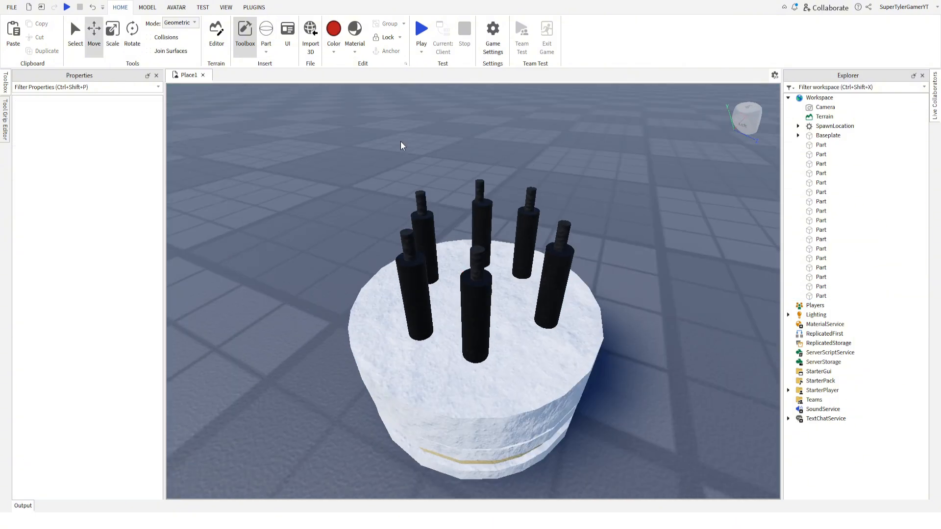
# Duplicate the small red ball twice and place the copies between neighbouring candles on the cake top.
pyautogui.moveTo(401, 146); pyautogui.dragTo(343, 132, button='right')
pyautogui.click(513, 305)
pyautogui.hotkey('ctrl', 'd')
pyautogui.moveTo(440, 326); pyautogui.dragTo(393, 339)
pyautogui.hotkey('ctrl', 'd')
pyautogui.moveTo(494, 361); pyautogui.dragTo(524, 421)
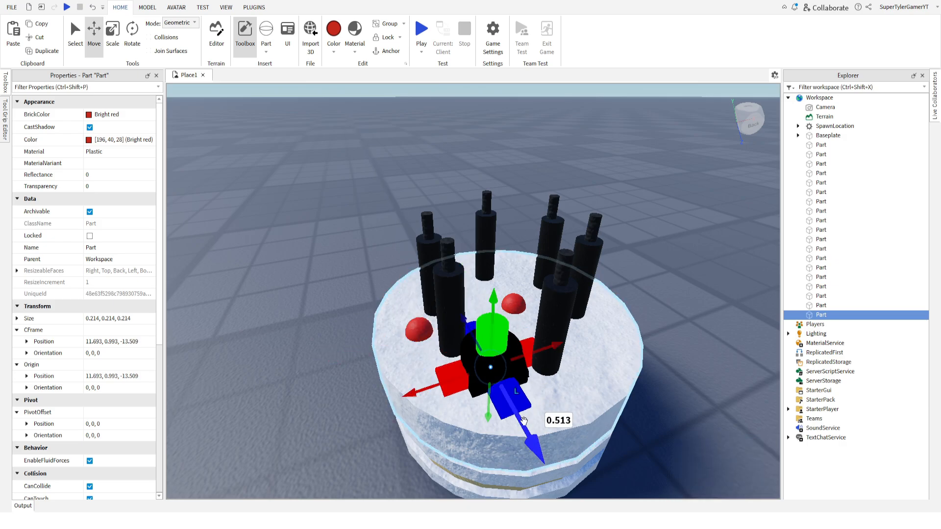
# Add three more copies of the red ball in the remaining gaps around the ring of candles.
pyautogui.click(42, 51)
pyautogui.moveTo(423, 390); pyautogui.dragTo(526, 353)
pyautogui.click(42, 51)
pyautogui.moveTo(622, 363); pyautogui.dragTo(415, 299)
pyautogui.click(42, 51)
pyautogui.click(302, 214)
pyautogui.scroll(-5, 313, 219)
pyautogui.moveTo(313, 218); pyautogui.dragTo(313, 219, button='right')
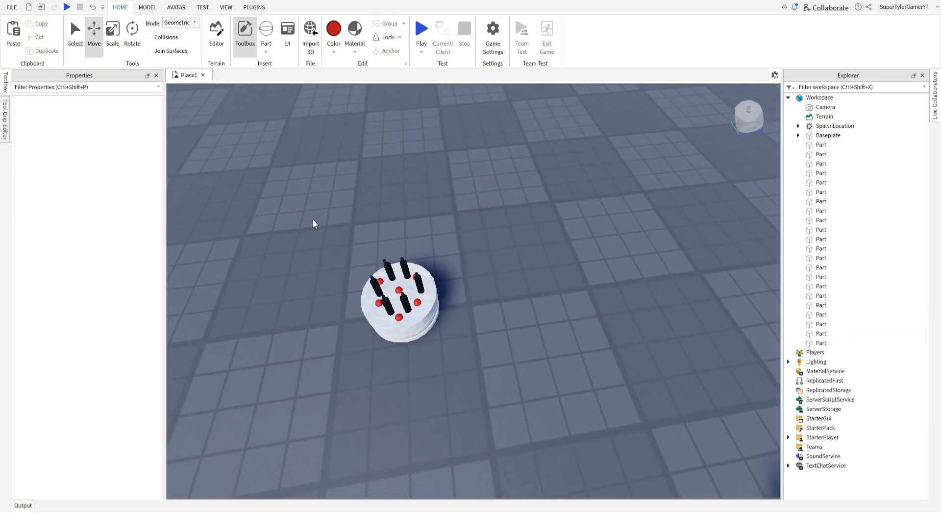
pyautogui.scroll(-8, 313, 219)
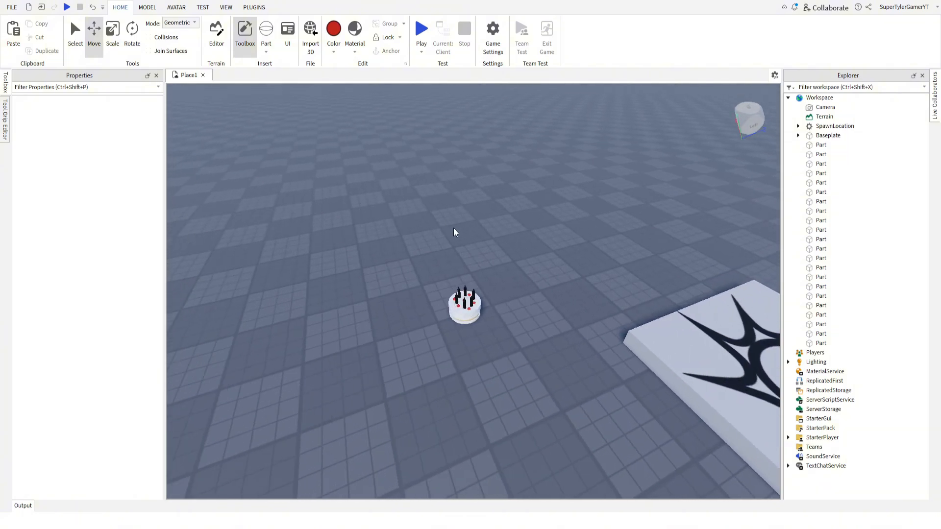
# Insert a wedge part on an empty area of the baseplate and colour it Salmon.
pyautogui.moveTo(453, 229); pyautogui.dragTo(297, 107, button='right')
pyautogui.press('w')
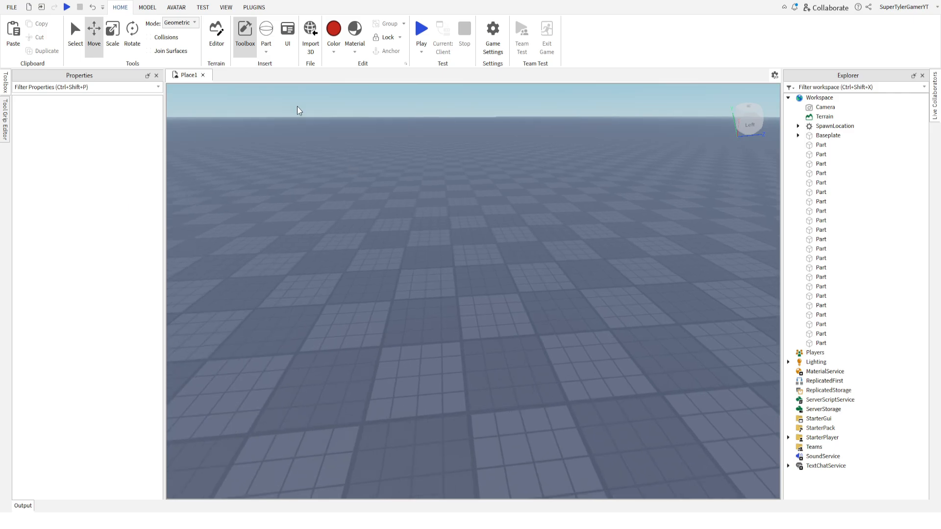
pyautogui.click(266, 51)
pyautogui.click(272, 85)
pyautogui.press('w')
pyautogui.moveTo(432, 203); pyautogui.dragTo(340, 91, button='right')
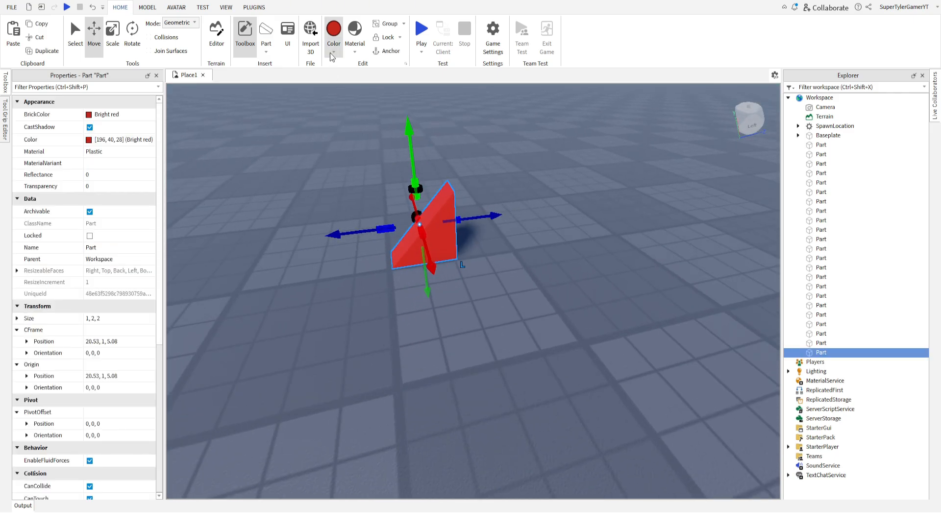
pyautogui.click(457, 169)
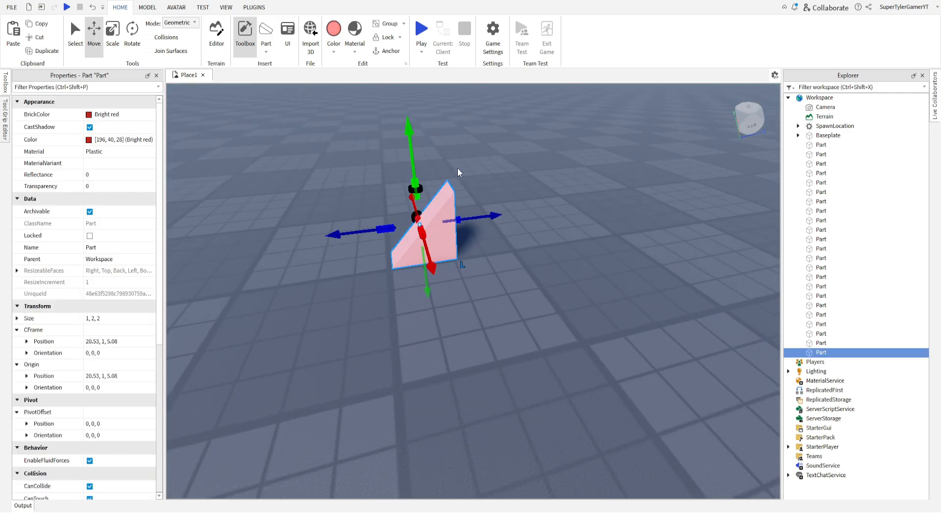
# Rotate the Salmon wedge to -90 degrees about its X axis so that its point faces down.
pyautogui.click(134, 39)
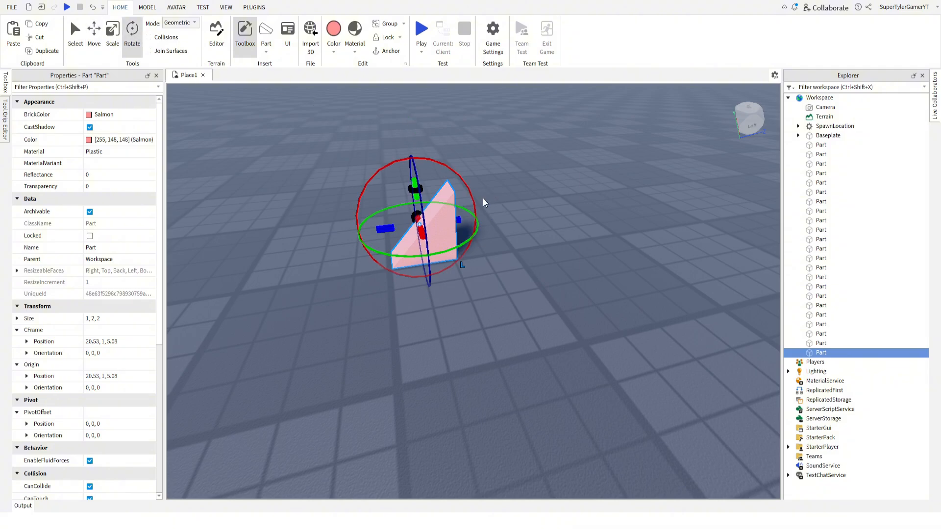
pyautogui.moveTo(476, 196); pyautogui.dragTo(334, 146)
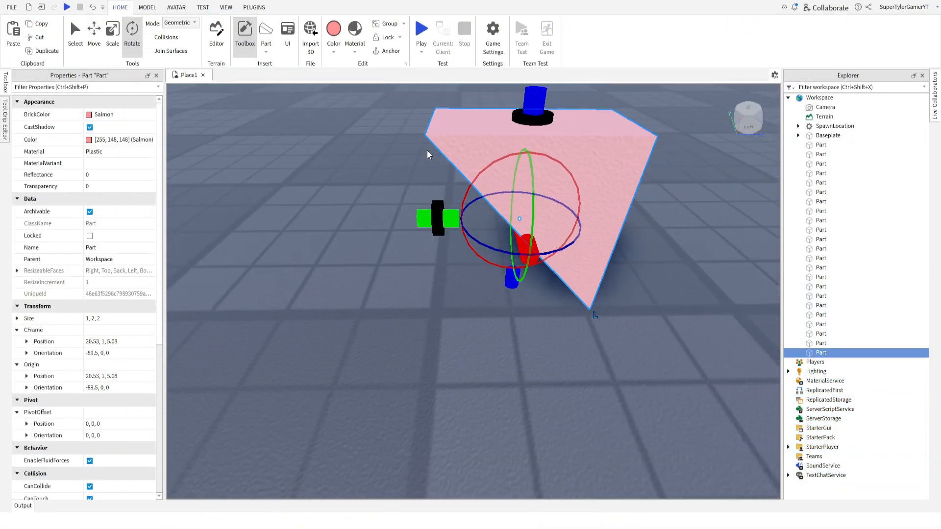
pyautogui.scroll(-4, 428, 150)
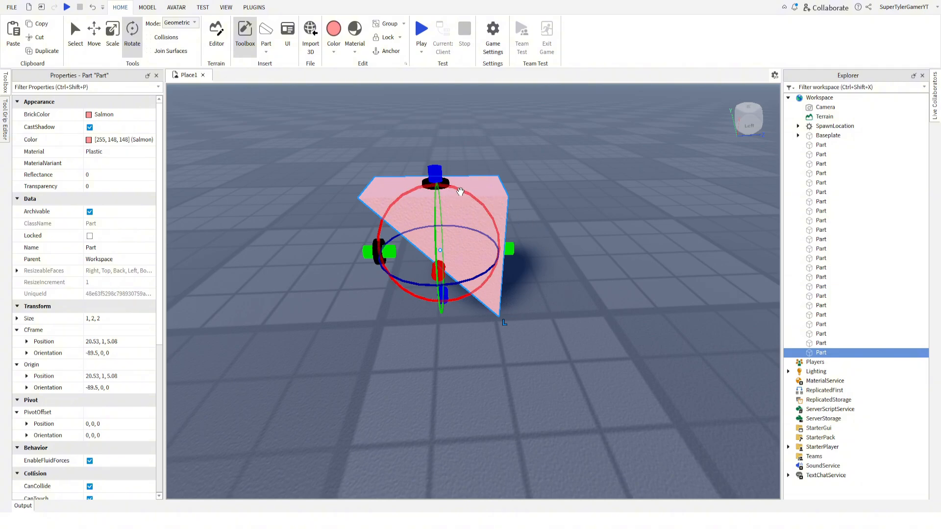
pyautogui.moveTo(528, 269); pyautogui.dragTo(497, 266, button='right')
pyautogui.moveTo(471, 265)
pyautogui.mouseDown()
pyautogui.moveTo(472, 254)
pyautogui.moveTo(510, 310)
pyautogui.moveTo(521, 380)
pyautogui.moveTo(511, 273)
pyautogui.moveTo(478, 256)
pyautogui.mouseUp()
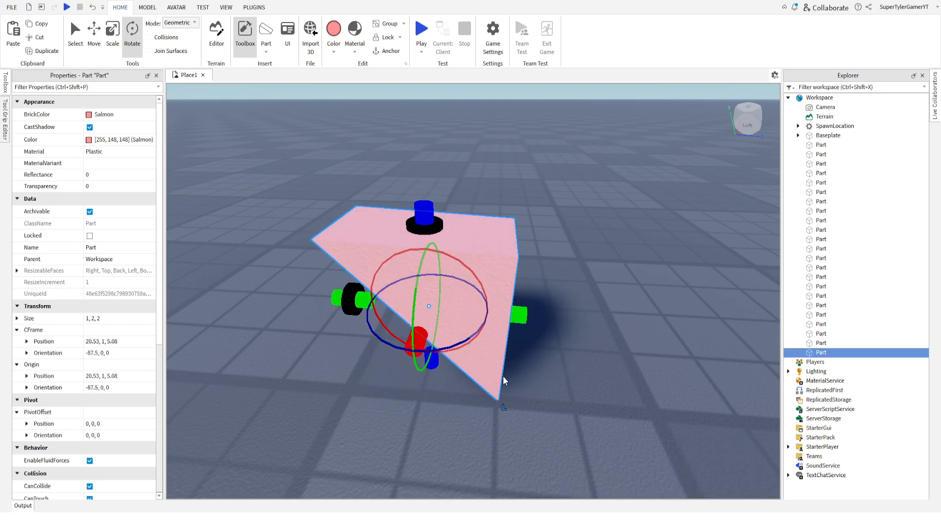
pyautogui.moveTo(490, 369); pyautogui.dragTo(478, 377)
pyautogui.moveTo(484, 369); pyautogui.dragTo(484, 370, button='right')
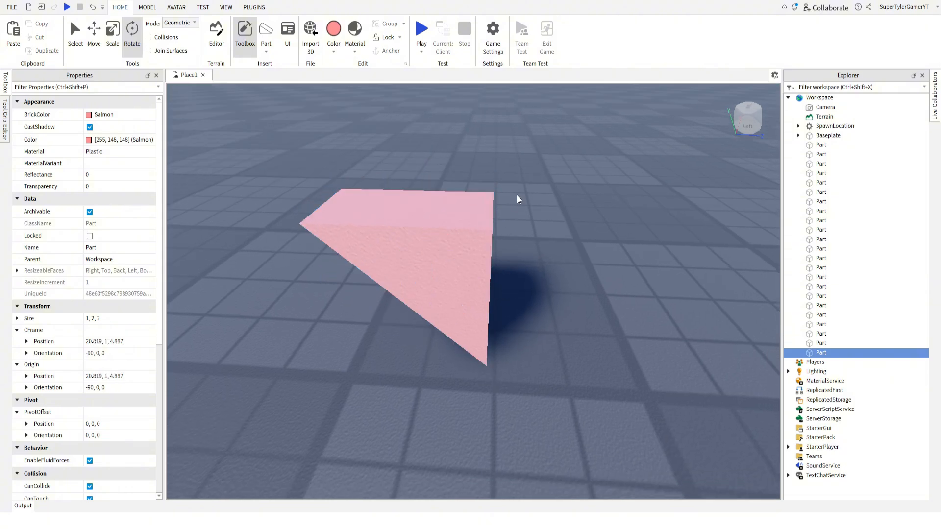
# Stretch the wedge upward to a length of about 4.07 studs.
pyautogui.scroll(-5, 466, 223)
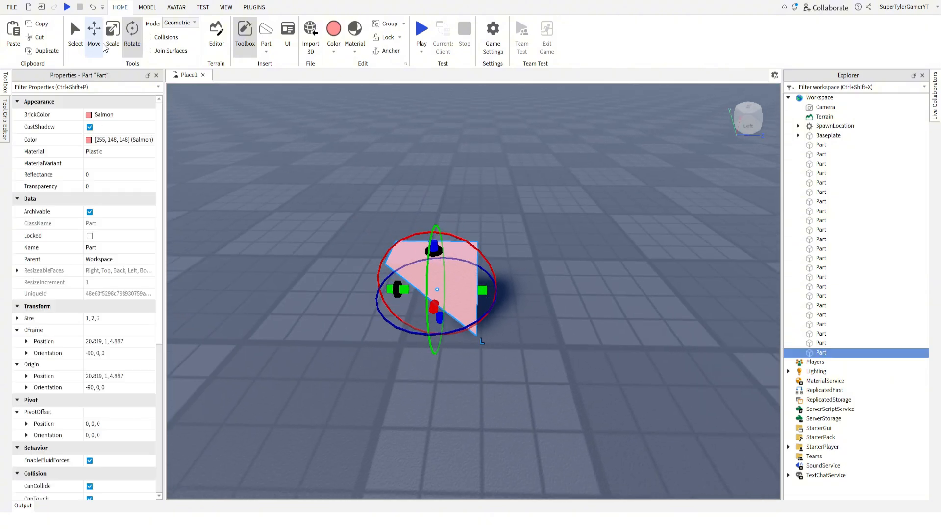
pyautogui.click(105, 44)
pyautogui.moveTo(433, 232); pyautogui.dragTo(423, 123)
pyautogui.moveTo(502, 168); pyautogui.dragTo(415, 221, button='right')
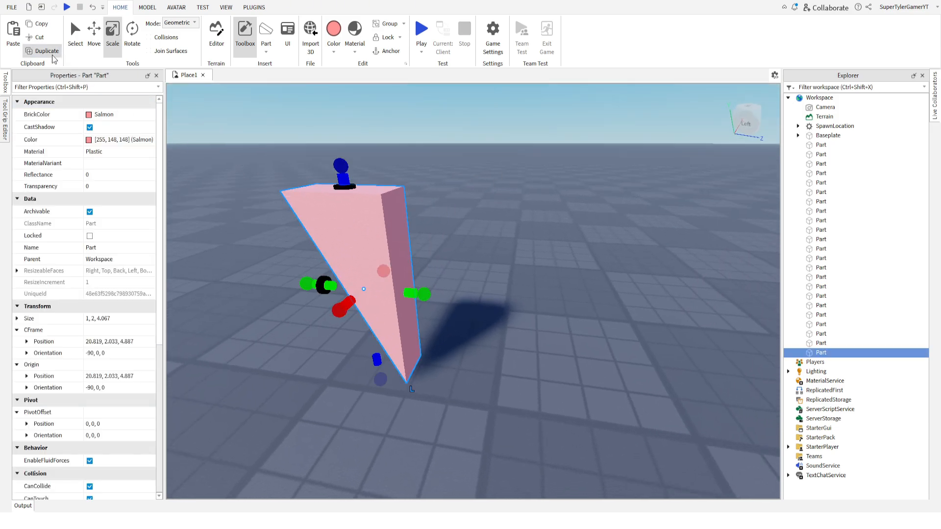
# Duplicate the tall wedge, turn the copy 180 degrees and set it against the original to form a downward-pointing triangle.
pyautogui.click(52, 54)
pyautogui.moveTo(356, 227); pyautogui.dragTo(469, 357)
pyautogui.moveTo(469, 357); pyautogui.dragTo(469, 357, button='right')
pyautogui.moveTo(526, 196); pyautogui.dragTo(474, 183)
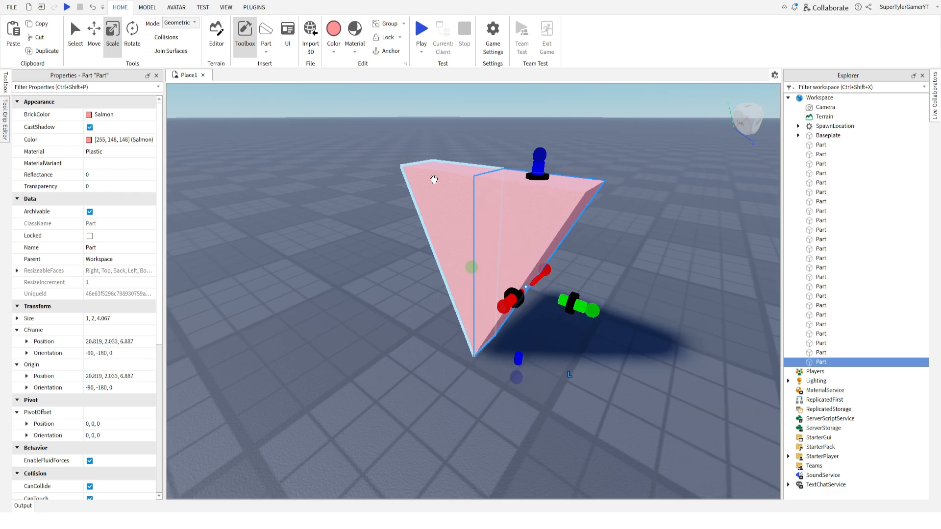
pyautogui.click(316, 174)
# Insert a Salmon cylinder above the triangle and turn it to orientation -90, -180, 0 so its round face points forward.
pyautogui.press('a')
pyautogui.moveTo(315, 174); pyautogui.dragTo(316, 174, button='right')
pyautogui.press('w')
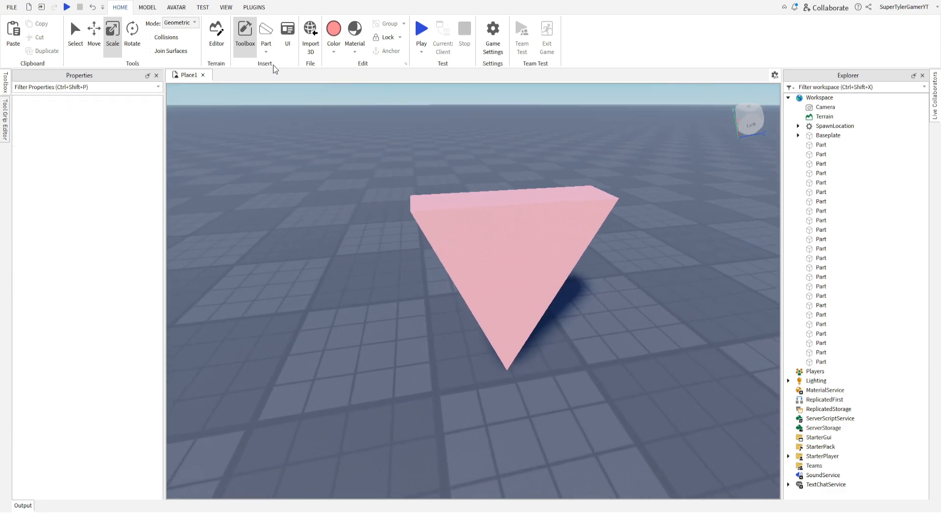
pyautogui.click(278, 107)
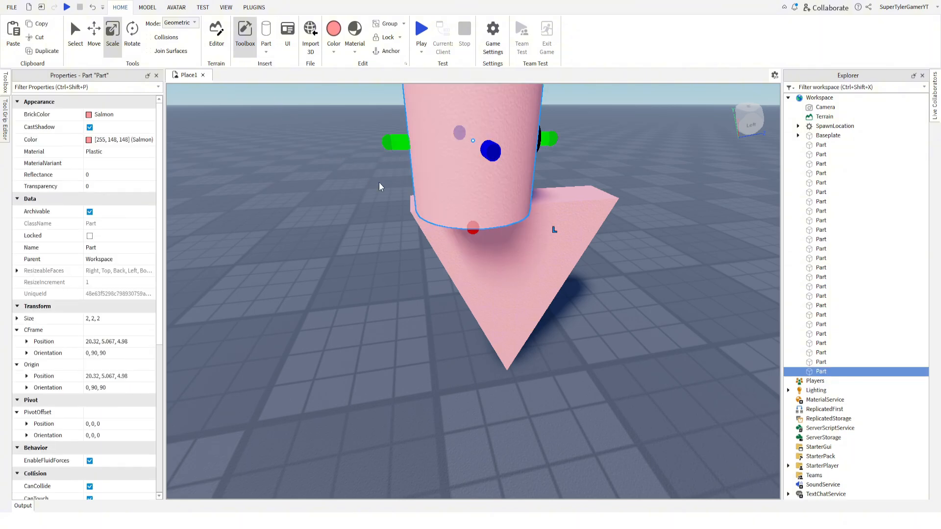
pyautogui.press('s')
pyautogui.press('w')
pyautogui.moveTo(462, 181); pyautogui.dragTo(464, 198)
pyautogui.press('w')
pyautogui.press('s')
pyautogui.moveTo(464, 198); pyautogui.dragTo(471, 234)
pyautogui.press('a')
pyautogui.moveTo(471, 234); pyautogui.dragTo(471, 234, button='right')
pyautogui.hotkey('ctrl', '2')
pyautogui.press('a')
pyautogui.moveTo(365, 199); pyautogui.dragTo(365, 199, button='right')
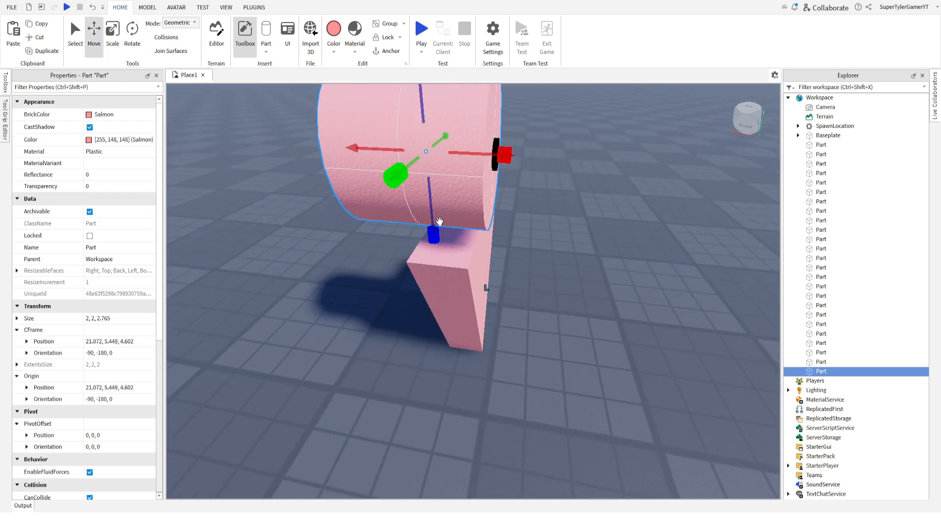
# Lower the cylinder onto one half of the triangle's flat top and align it with the triangle's front face.
pyautogui.moveTo(433, 234); pyautogui.dragTo(442, 272)
pyautogui.press('d')
pyautogui.moveTo(441, 272); pyautogui.dragTo(441, 272, button='right')
pyautogui.moveTo(330, 201); pyautogui.dragTo(349, 200)
# Scale the cylinder to 1 stud thick and about 2.06 studs wide to match half of the triangle's top.
pyautogui.click(113, 35)
pyautogui.press('a')
pyautogui.moveTo(226, 138); pyautogui.dragTo(226, 138, button='right')
pyautogui.moveTo(267, 202); pyautogui.dragTo(324, 201)
pyautogui.moveTo(431, 191); pyautogui.dragTo(412, 192, button='right')
pyautogui.moveTo(414, 216); pyautogui.dragTo(410, 216)
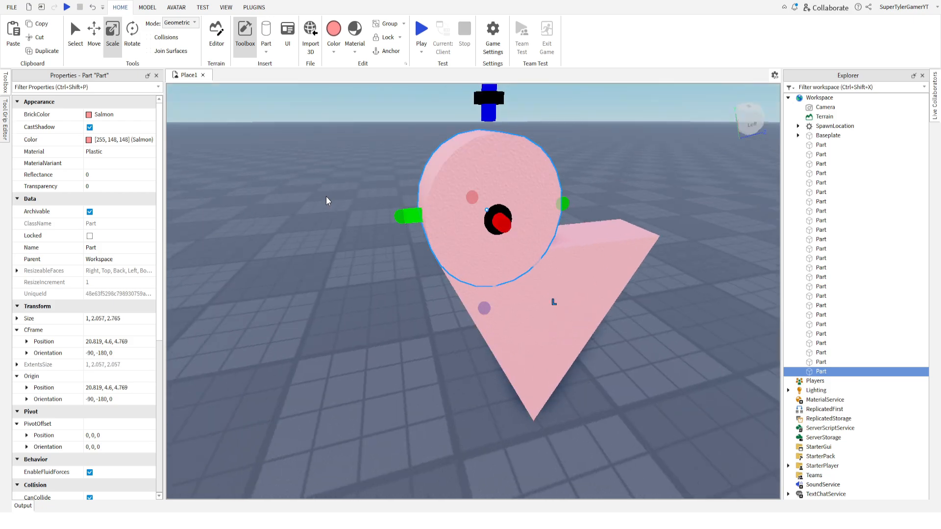
# Duplicate the round lobe and slide the copy over the triangle's other half to complete the heart shape.
pyautogui.moveTo(326, 196); pyautogui.dragTo(343, 188, button='right')
pyautogui.click(398, 250)
pyautogui.click(45, 51)
pyautogui.click(94, 35)
pyautogui.moveTo(474, 253); pyautogui.dragTo(581, 279)
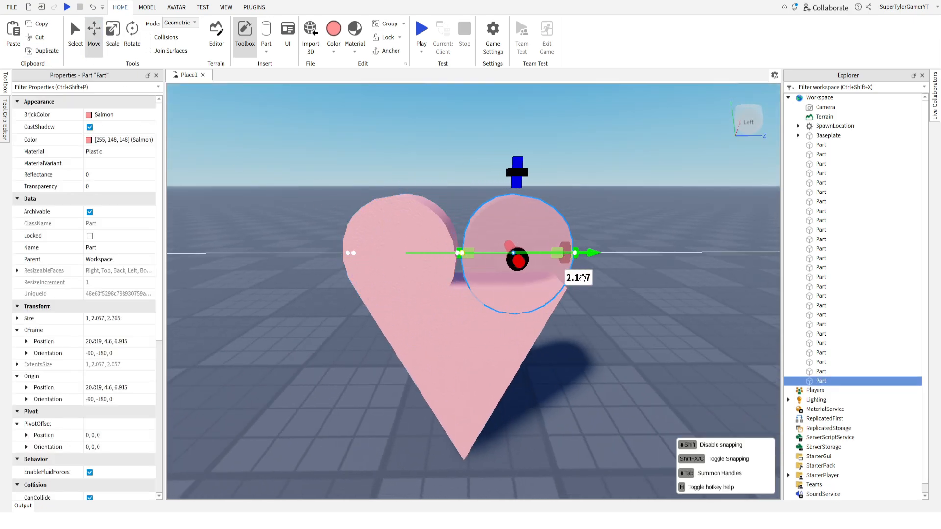
pyautogui.moveTo(582, 278); pyautogui.dragTo(534, 275, button='right')
pyautogui.moveTo(403, 253); pyautogui.dragTo(412, 267)
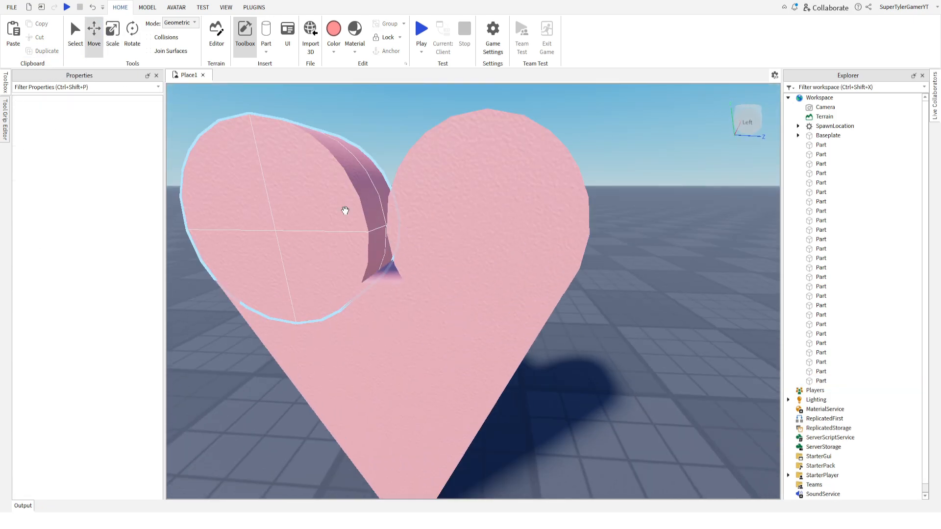
pyautogui.scroll(-5, 345, 210)
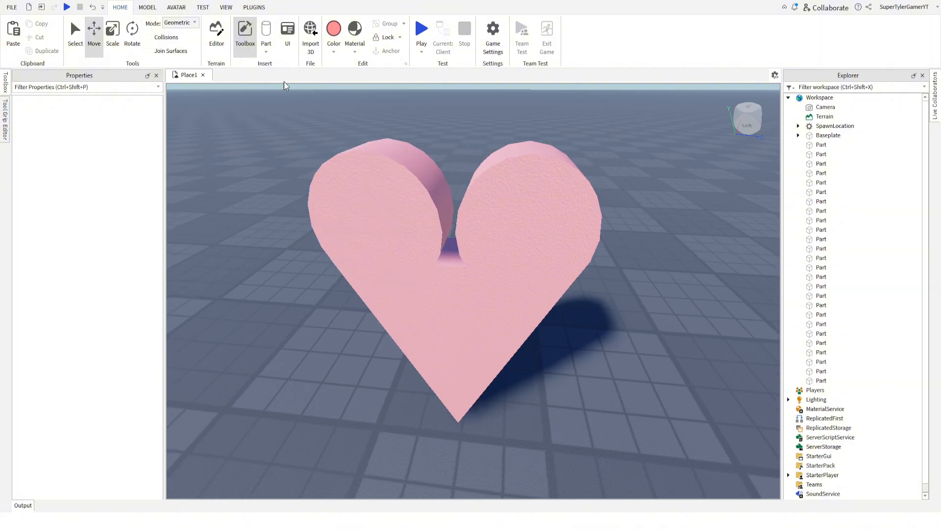
# Duplicate the two wedges forming the heart's triangle and pull the copies away from the heart.
pyautogui.click(469, 290)
pyautogui.keyDown('shift'); pyautogui.click(469, 290); pyautogui.keyUp('shift')
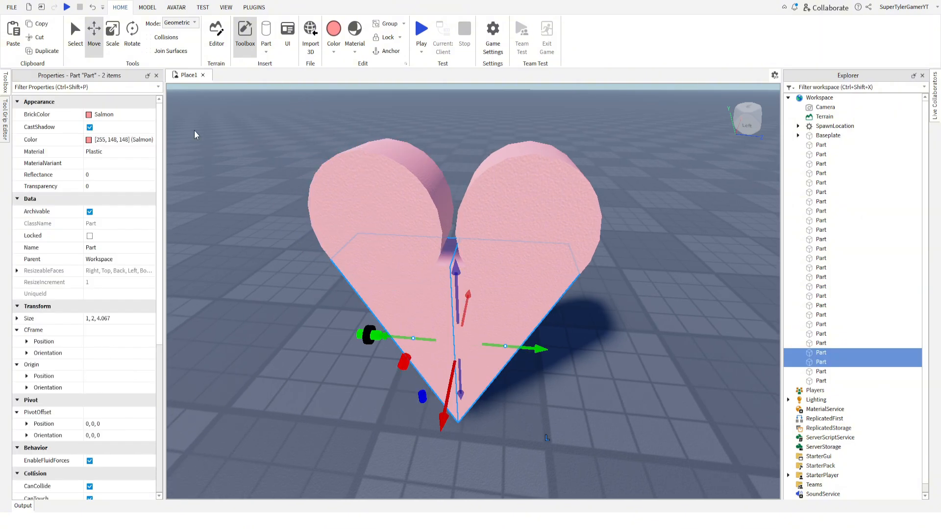
pyautogui.click(42, 55)
pyautogui.scroll(-8, 392, 343)
pyautogui.moveTo(436, 292); pyautogui.dragTo(417, 397)
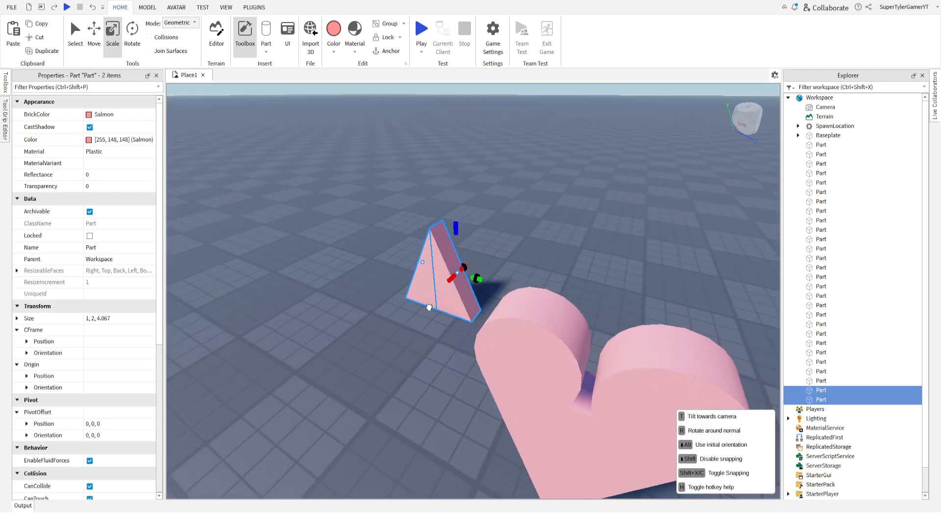
pyautogui.moveTo(429, 308); pyautogui.dragTo(482, 321)
# Rotate one copied wedge so its tip points down and place it in the gap between the lobes.
pyautogui.click(401, 362)
pyautogui.press('r')
pyautogui.press('r')
pyautogui.press('d')
pyautogui.press('a')
pyautogui.moveTo(480, 319); pyautogui.dragTo(347, 225, button='right')
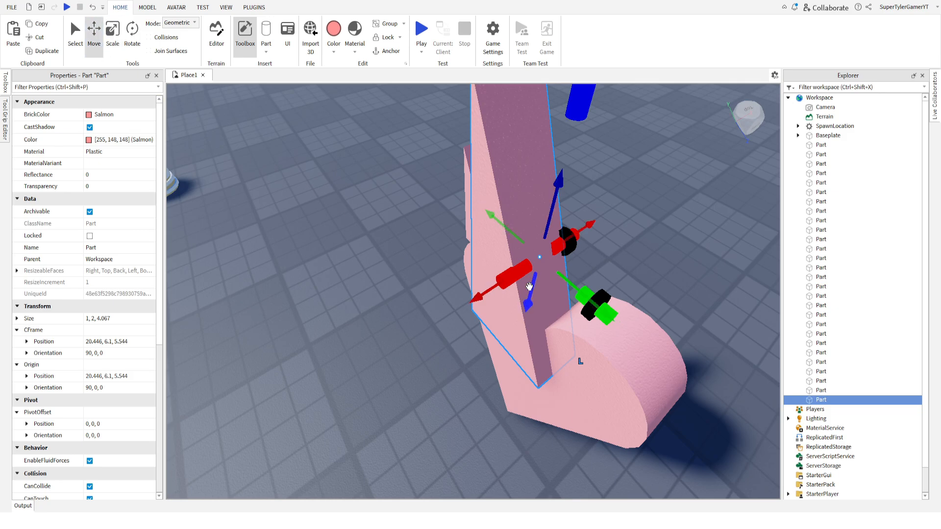
pyautogui.moveTo(499, 287); pyautogui.dragTo(518, 278)
pyautogui.moveTo(517, 278); pyautogui.dragTo(470, 206, button='right')
# Scale the wedge to about 1 × 0.37 × 1.243 studs to fill one side of the gap between the lobes.
pyautogui.hotkey('ctrl', '3')
pyautogui.moveTo(442, 126); pyautogui.dragTo(449, 328)
pyautogui.moveTo(370, 357); pyautogui.dragTo(429, 362)
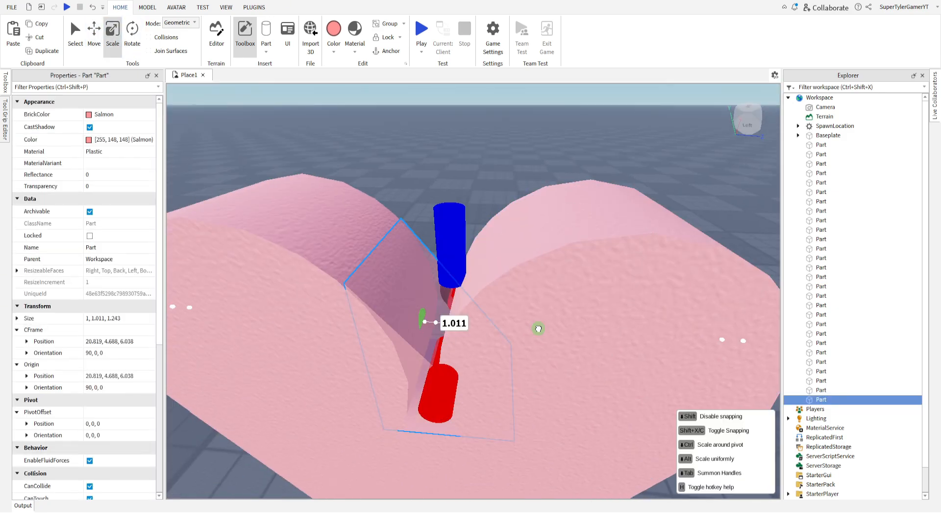
pyautogui.moveTo(540, 329); pyautogui.dragTo(448, 319)
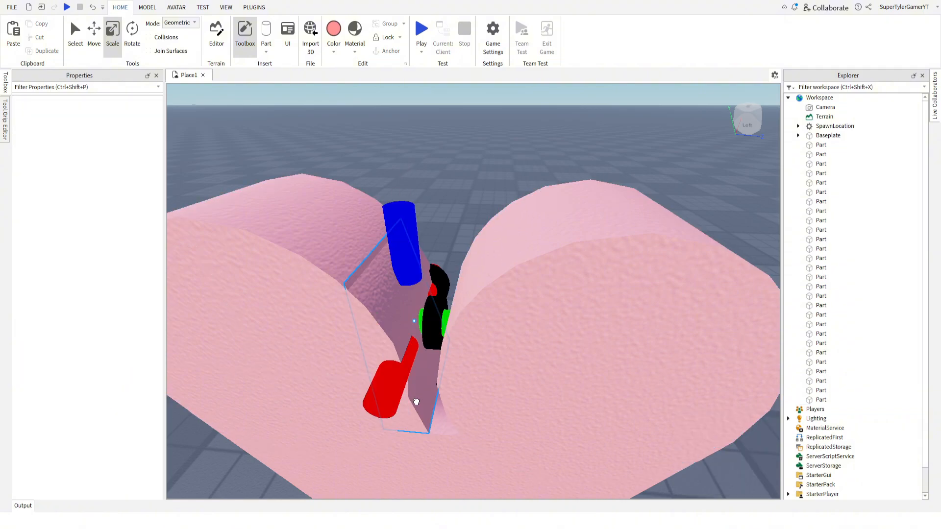
pyautogui.click(416, 402)
pyautogui.moveTo(372, 319); pyautogui.dragTo(369, 313)
# Duplicate the small gap wedge and bring the copy, turned the opposite way, to the other side of the gap.
pyautogui.click(45, 51)
pyautogui.moveTo(423, 417); pyautogui.dragTo(510, 413)
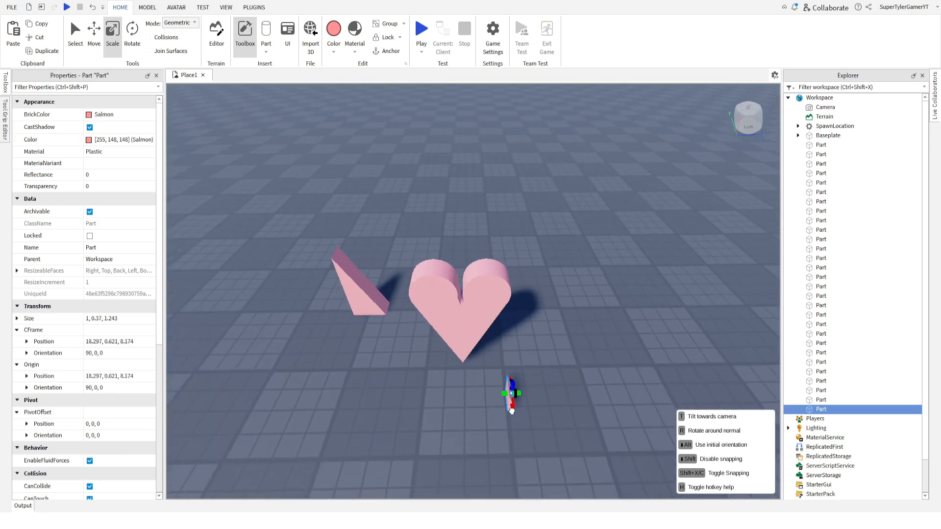
pyautogui.scroll(6, 518, 408)
pyautogui.moveTo(512, 412); pyautogui.dragTo(407, 329)
pyautogui.moveTo(465, 388); pyautogui.dragTo(441, 393, button='right')
pyautogui.moveTo(440, 393)
pyautogui.mouseDown()
pyautogui.moveTo(410, 443)
pyautogui.moveTo(426, 382)
pyautogui.moveTo(436, 389)
pyautogui.mouseUp()
# Lower the second small wedge into the gap and fit it against the neighbouring lobe.
pyautogui.click(434, 161)
pyautogui.moveTo(434, 161); pyautogui.dragTo(439, 241, button='right')
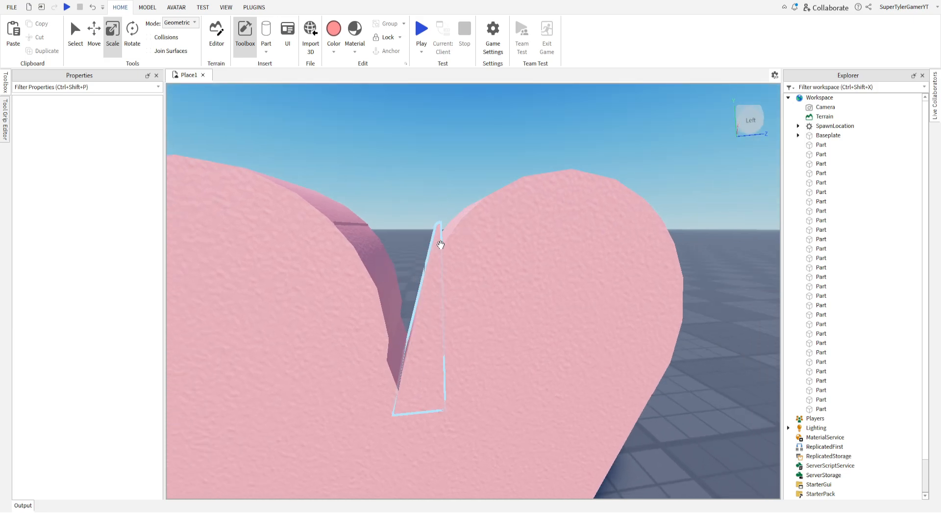
pyautogui.click(439, 243)
pyautogui.moveTo(349, 307); pyautogui.dragTo(357, 312)
pyautogui.click(392, 198)
# Delete the leftover full-size wedge standing beside the heart.
pyautogui.scroll(-4, 392, 198)
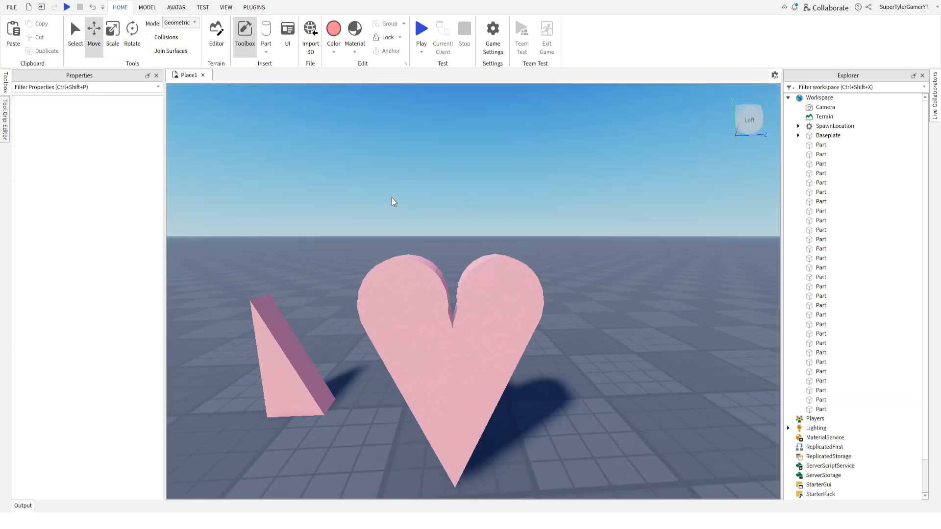
pyautogui.moveTo(392, 198); pyautogui.dragTo(392, 186, button='right')
pyautogui.scroll(2, 392, 198)
pyautogui.scroll(-2, 393, 198)
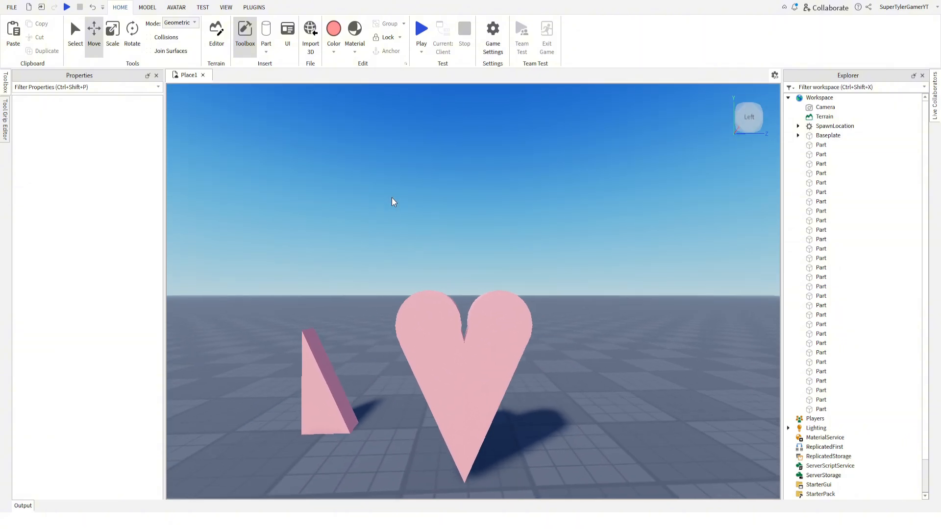
pyautogui.scroll(3, 392, 201)
pyautogui.scroll(2, 416, 257)
pyautogui.scroll(-6, 414, 343)
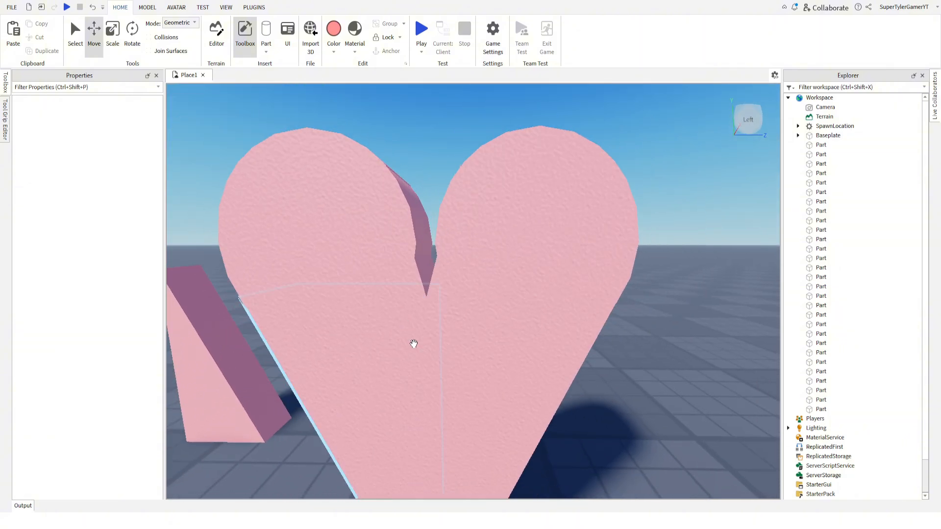
pyautogui.hotkey('ctrl', '3')
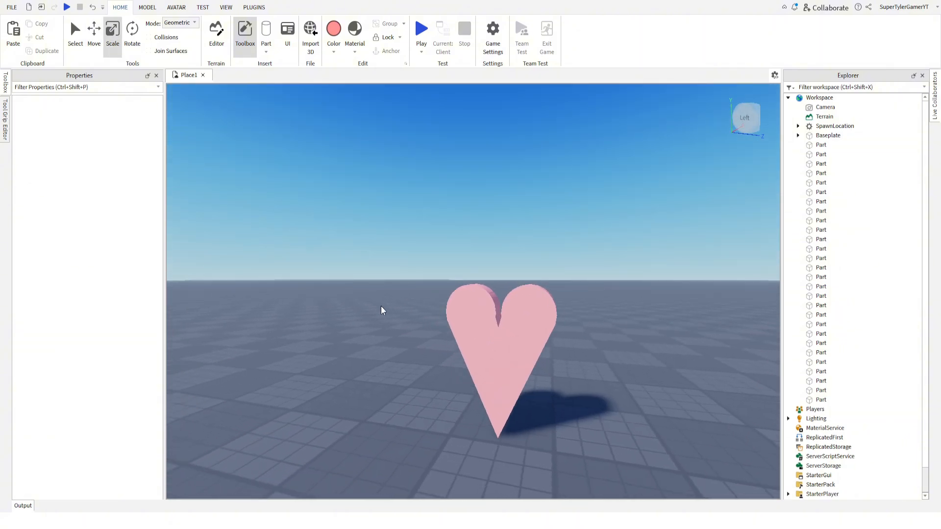
pyautogui.moveTo(381, 306); pyautogui.dragTo(362, 240, button='right')
pyautogui.press('a')
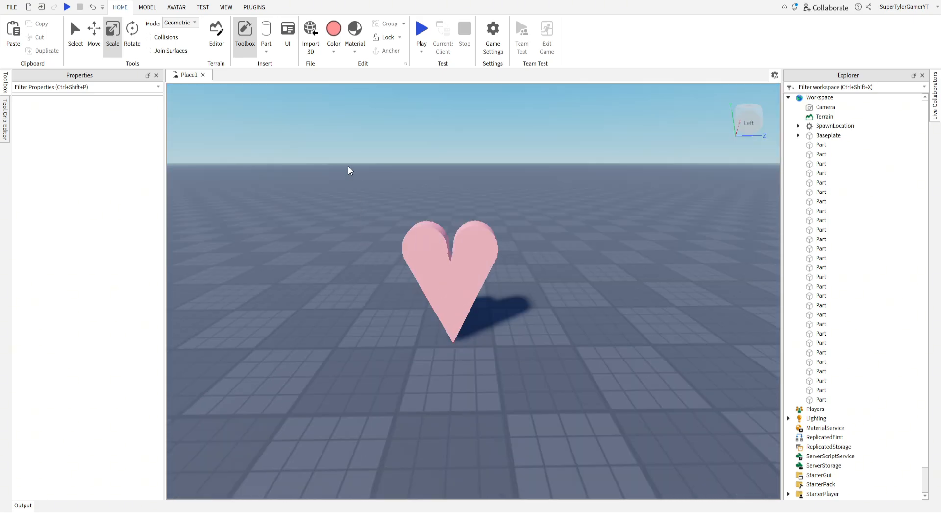
# Duplicate all six parts of the heart and move the copy about 0.5 studs forward.
pyautogui.moveTo(348, 167); pyautogui.dragTo(531, 342)
pyautogui.moveTo(532, 342); pyautogui.dragTo(531, 342, button='right')
pyautogui.click(43, 53)
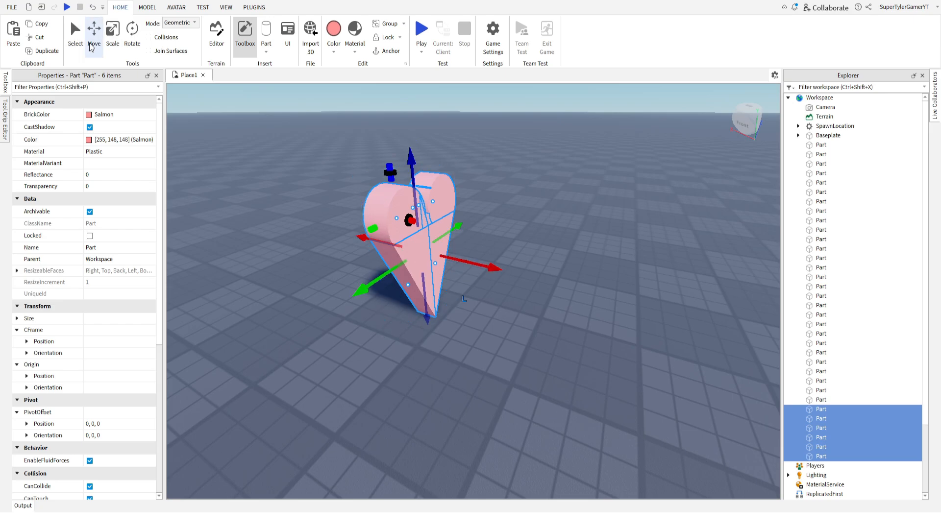
pyautogui.moveTo(455, 252); pyautogui.dragTo(455, 252, button='right')
pyautogui.scroll(2, 350, 206)
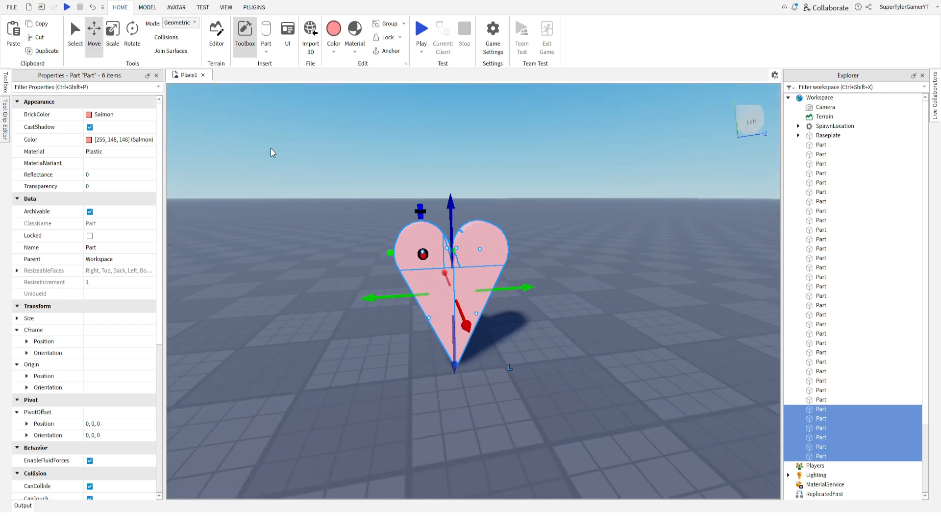
pyautogui.moveTo(462, 293); pyautogui.dragTo(462, 293, button='right')
pyautogui.moveTo(411, 326); pyautogui.dragTo(416, 331)
pyautogui.moveTo(416, 331); pyautogui.dragTo(416, 330, button='right')
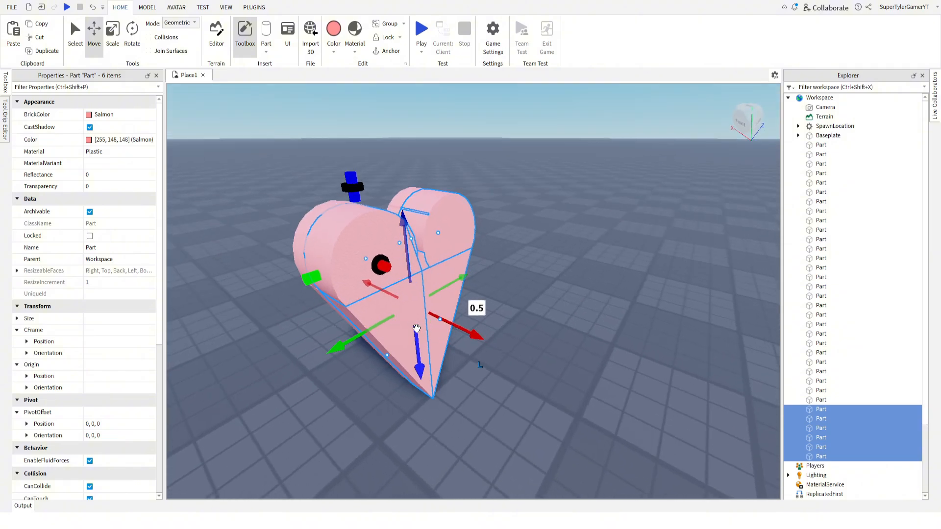
# Scale the copied heart evenly down to about 0.828 studs thick and position it within the original's front outline.
pyautogui.click(115, 43)
pyautogui.moveTo(410, 191); pyautogui.dragTo(410, 191, button='right')
pyautogui.moveTo(389, 191); pyautogui.dragTo(396, 212)
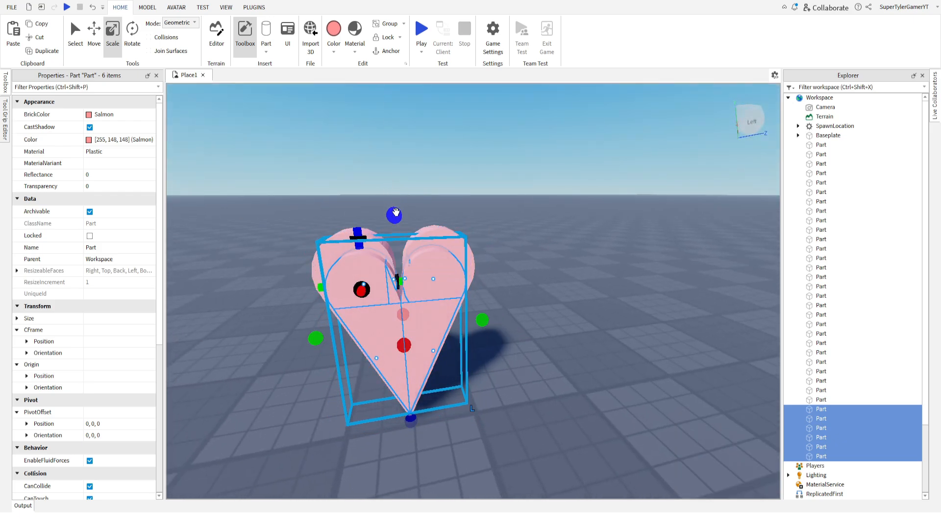
pyautogui.moveTo(259, 134); pyautogui.dragTo(260, 133, button='right')
pyautogui.scroll(3, 260, 133)
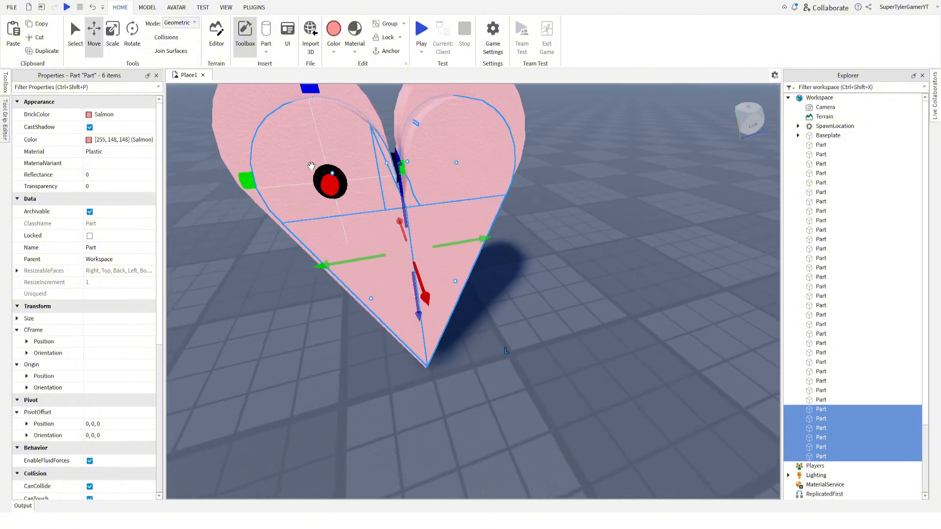
pyautogui.moveTo(311, 166); pyautogui.dragTo(334, 166, button='right')
# Stretch one lobe of the smaller heart through the original heart to a thickness of about 2.423 studs.
pyautogui.click(520, 209)
pyautogui.press('w')
pyautogui.press('d')
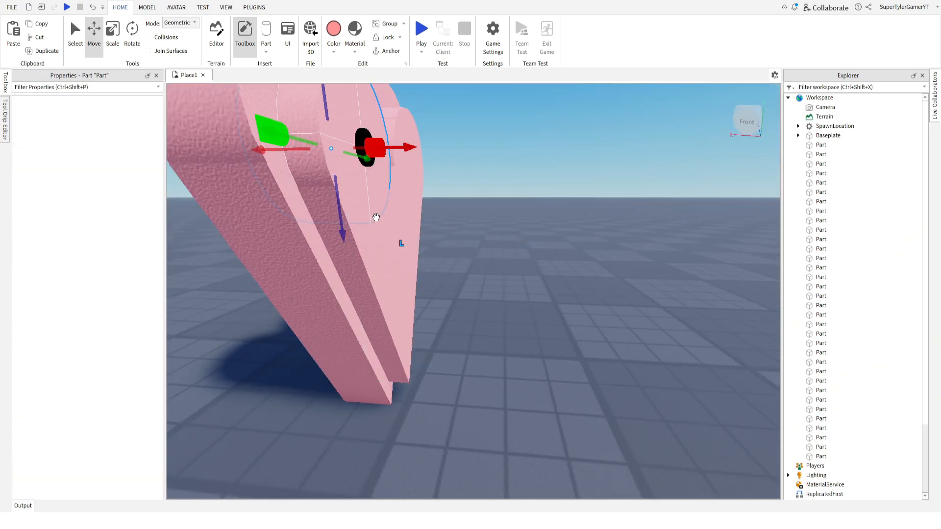
pyautogui.press('a')
pyautogui.moveTo(376, 218); pyautogui.dragTo(376, 217, button='right')
pyautogui.press('s')
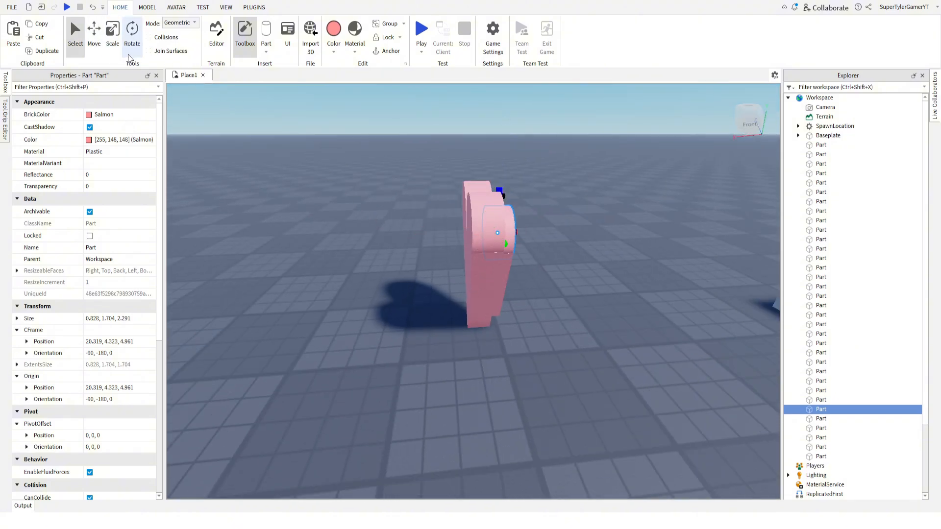
pyautogui.moveTo(456, 235); pyautogui.dragTo(425, 235)
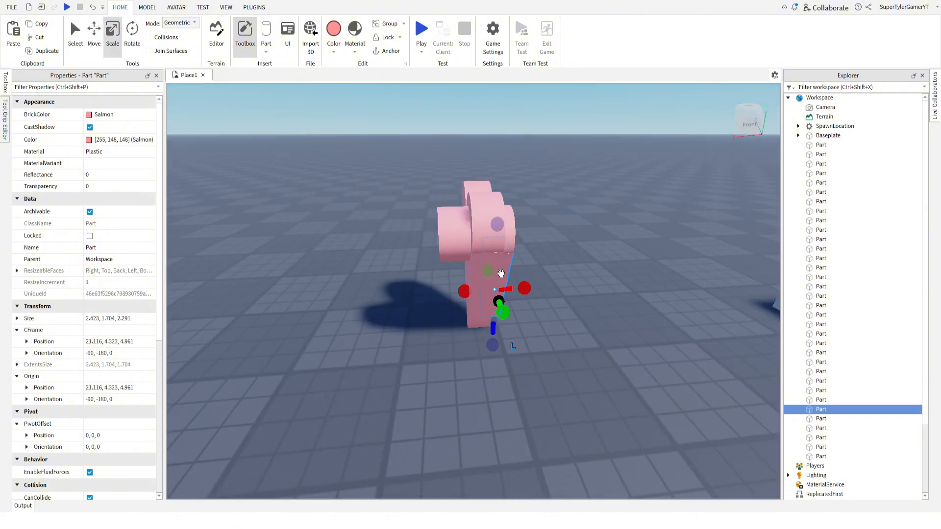
# Stretch the two triangle wedges of the smaller heart through the original to match the stretched lobe.
pyautogui.moveTo(461, 290); pyautogui.dragTo(419, 282)
pyautogui.press('d')
pyautogui.moveTo(418, 282); pyautogui.dragTo(418, 282, button='right')
pyautogui.click(531, 305)
pyautogui.moveTo(525, 288); pyautogui.dragTo(531, 305, button='right')
pyautogui.moveTo(441, 325); pyautogui.dragTo(508, 325)
pyautogui.press('d')
pyautogui.moveTo(508, 325); pyautogui.dragTo(508, 326, button='right')
# Stretch the smaller heart's other lobe through the original heart to about 2.423 studs thick.
pyautogui.press('a')
pyautogui.moveTo(452, 216); pyautogui.dragTo(452, 217, button='right')
pyautogui.click(434, 194)
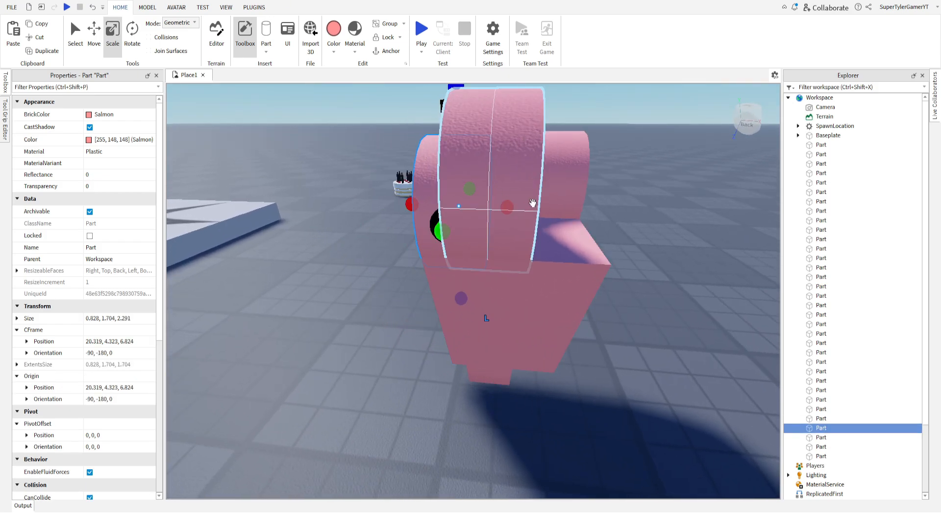
pyautogui.press('d')
pyautogui.moveTo(512, 211); pyautogui.dragTo(346, 184)
# Stretch the smaller heart's two gap wedges through the original heart to about 2.423 studs thick.
pyautogui.moveTo(408, 184); pyautogui.dragTo(421, 185, button='right')
pyautogui.press('d')
pyautogui.click(581, 212)
pyautogui.moveTo(379, 195); pyautogui.dragTo(416, 203)
pyautogui.moveTo(436, 158); pyautogui.dragTo(428, 231, button='right')
pyautogui.click(428, 232)
pyautogui.moveTo(425, 288); pyautogui.dragTo(425, 290, button='right')
# Select the six stretched parts of the smaller heart and negate them.
pyautogui.moveTo(641, 371); pyautogui.dragTo(643, 371)
pyautogui.scroll(-5, 621, 351)
pyautogui.click(569, 351)
pyautogui.moveTo(621, 352); pyautogui.dragTo(569, 352, button='right')
pyautogui.click(474, 309)
pyautogui.moveTo(474, 309); pyautogui.dragTo(475, 309, button='right')
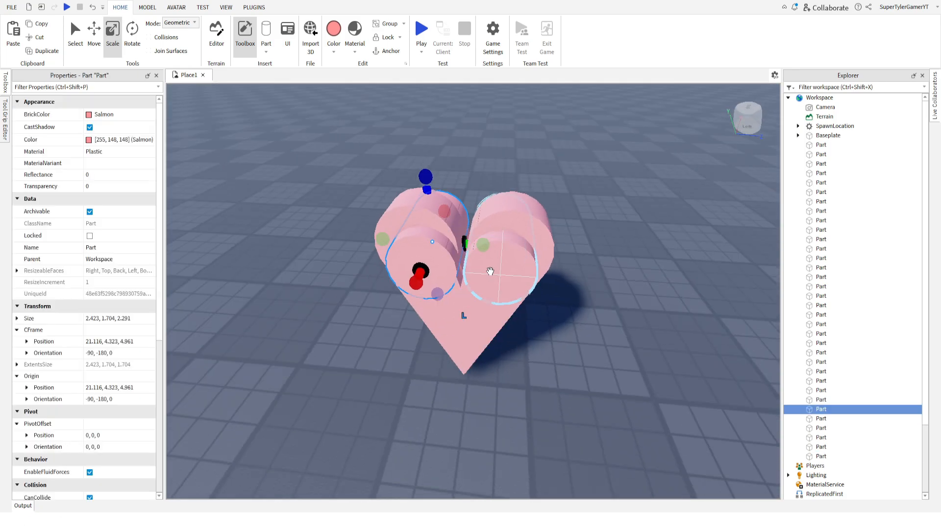
pyautogui.keyDown('ctrl'); pyautogui.click(490, 271); pyautogui.keyUp('ctrl')
pyautogui.keyDown('ctrl'); pyautogui.click(482, 301); pyautogui.keyUp('ctrl')
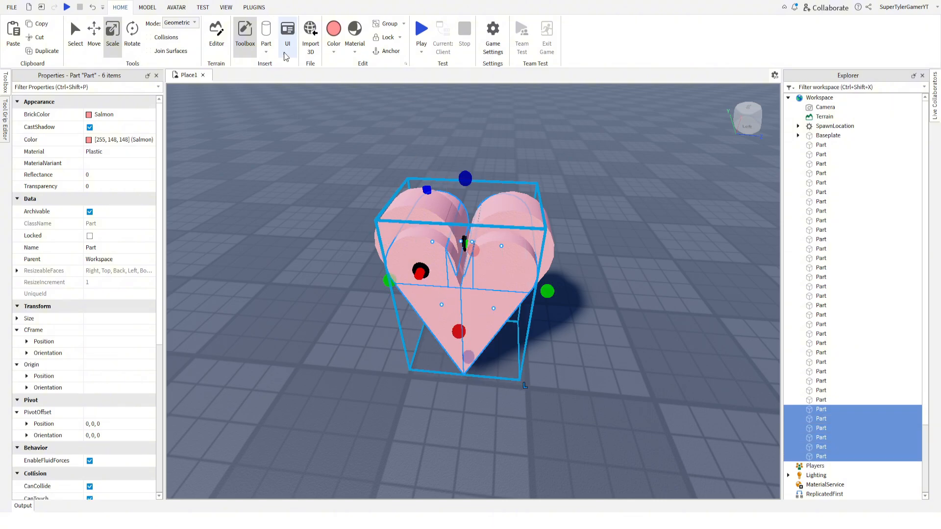
pyautogui.click(147, 8)
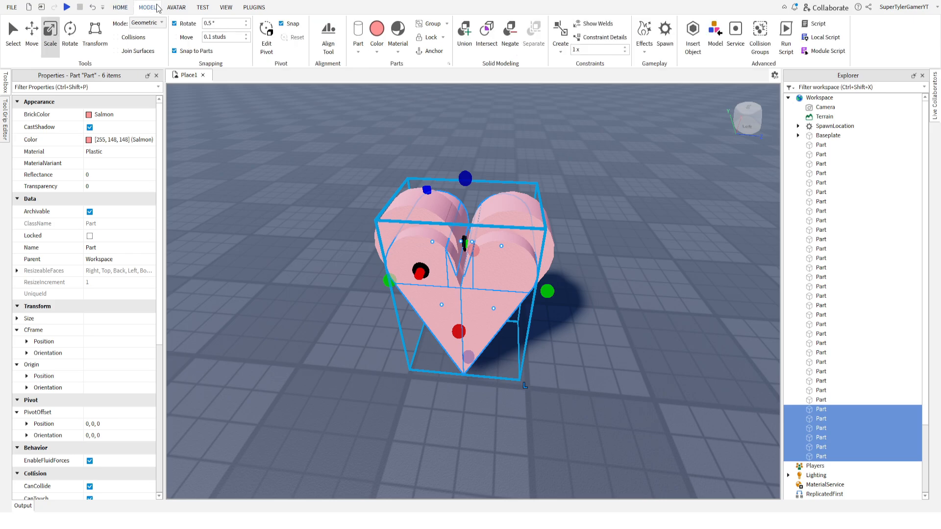
pyautogui.click(510, 31)
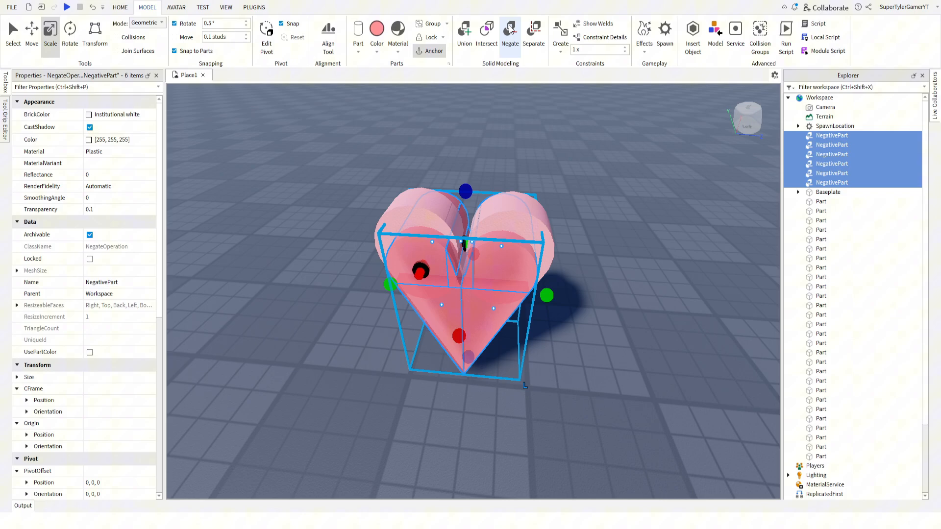
# Move one negative gap wedge about 0.052 studs toward the heart's centre line.
pyautogui.click(474, 120)
pyautogui.press('a')
pyautogui.moveTo(474, 119); pyautogui.dragTo(473, 115, button='right')
pyautogui.press('w')
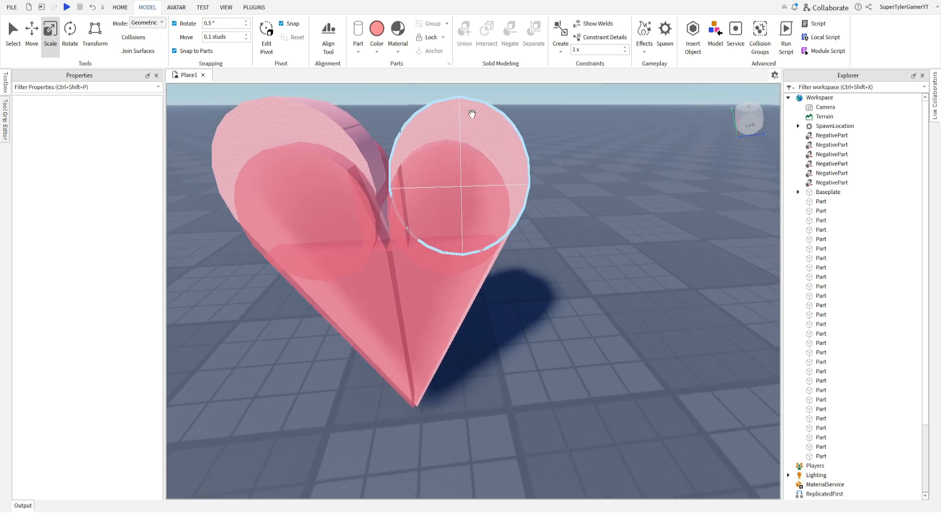
pyautogui.press('w')
pyautogui.moveTo(385, 215); pyautogui.dragTo(471, 227, button='right')
pyautogui.press('d')
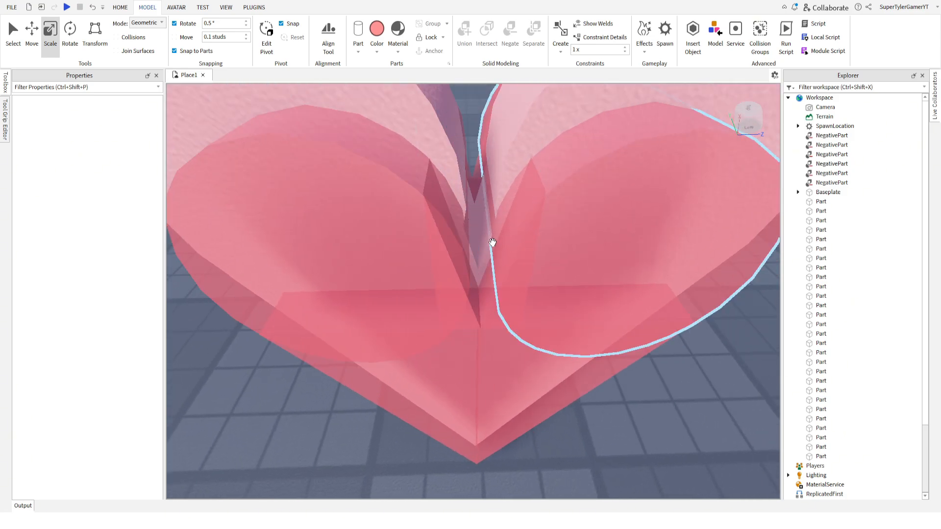
pyautogui.click(490, 273)
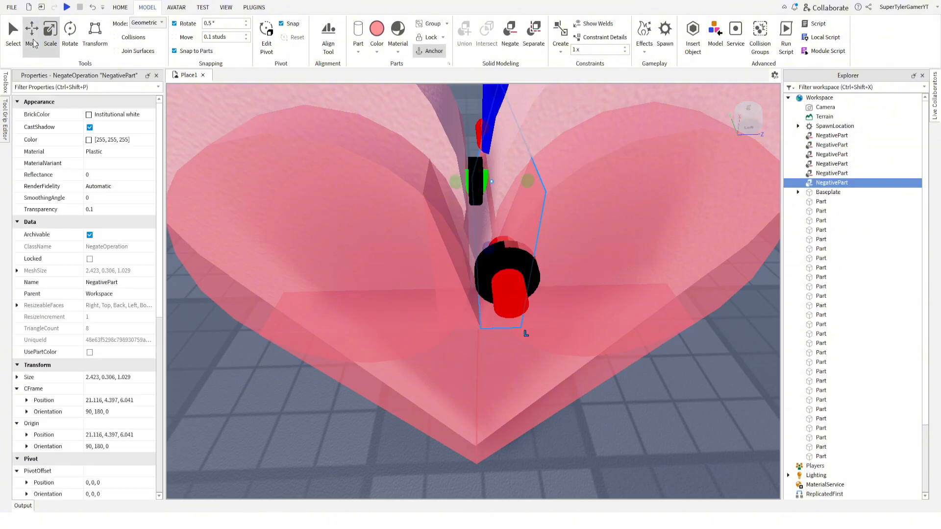
pyautogui.moveTo(430, 182); pyautogui.dragTo(429, 181)
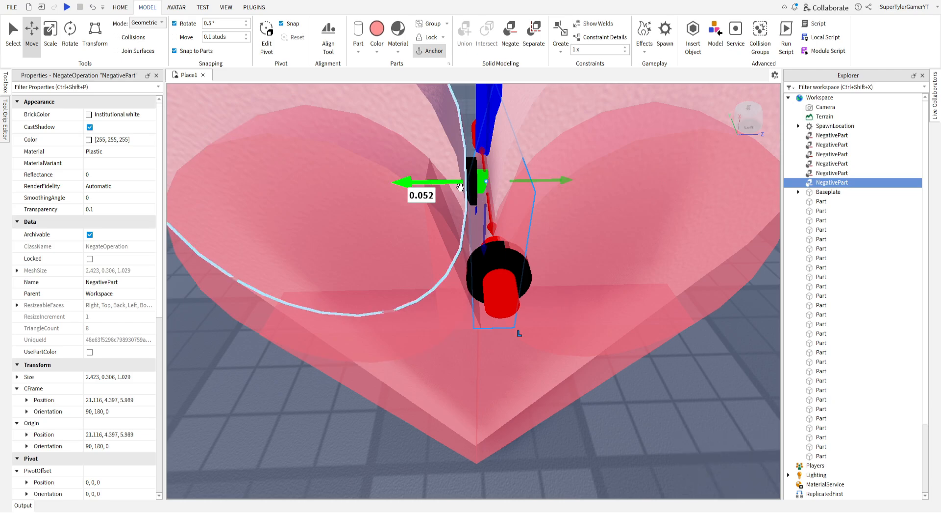
# Pull the inner sides of both negative lobes slightly away from the cleft in the heart's centre.
pyautogui.click(582, 200)
pyautogui.moveTo(582, 200); pyautogui.dragTo(582, 189, button='right')
pyautogui.hotkey('ctrl', '3')
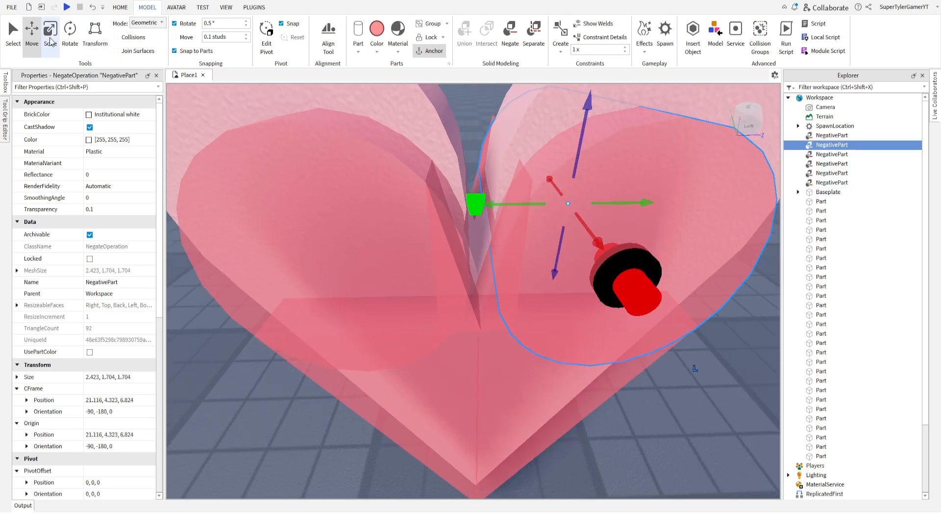
pyautogui.moveTo(466, 206); pyautogui.dragTo(474, 208)
pyautogui.moveTo(319, 211); pyautogui.dragTo(319, 204, button='right')
pyautogui.click(319, 204)
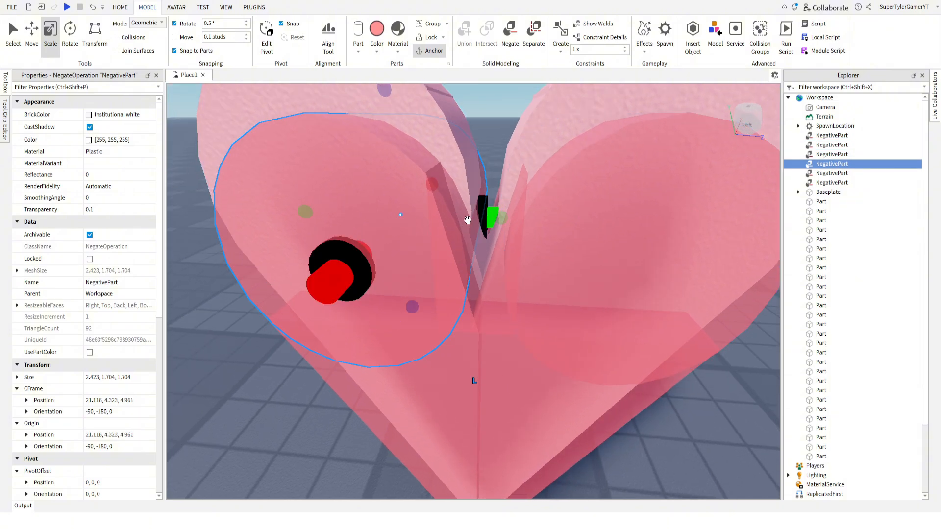
pyautogui.moveTo(495, 218); pyautogui.dragTo(471, 211)
pyautogui.click(499, 141)
pyautogui.click(480, 198)
pyautogui.click(491, 149)
pyautogui.click(511, 214)
# Select the original heart together with the negative parts and union them to hollow out the heart.
pyautogui.click(479, 144)
pyautogui.scroll(-5, 479, 144)
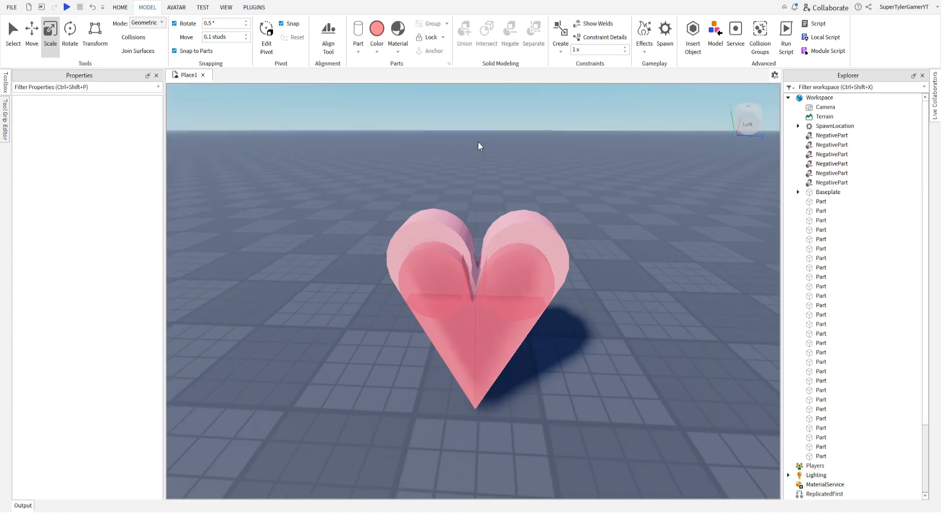
pyautogui.press('w')
pyautogui.moveTo(479, 146); pyautogui.dragTo(479, 146, button='right')
pyautogui.press('s')
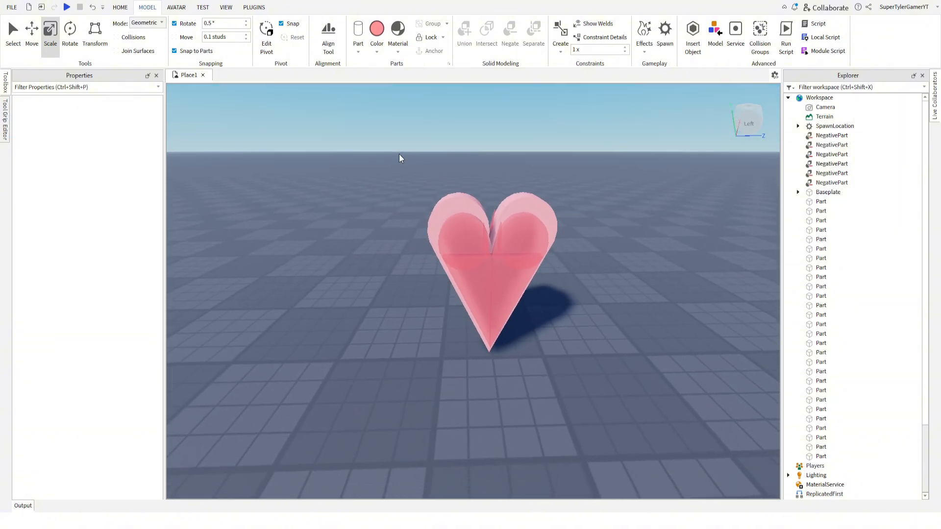
pyautogui.moveTo(410, 175); pyautogui.dragTo(595, 378)
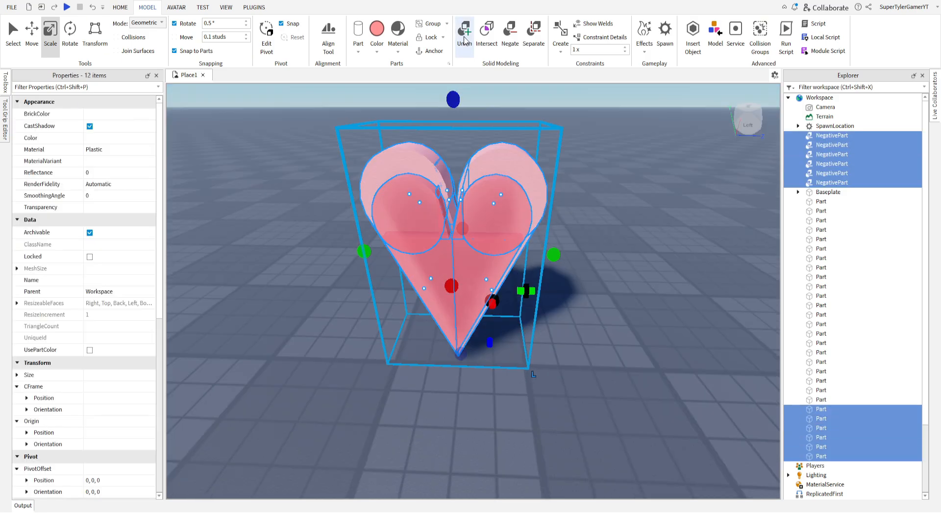
pyautogui.click(464, 35)
pyautogui.click(326, 152)
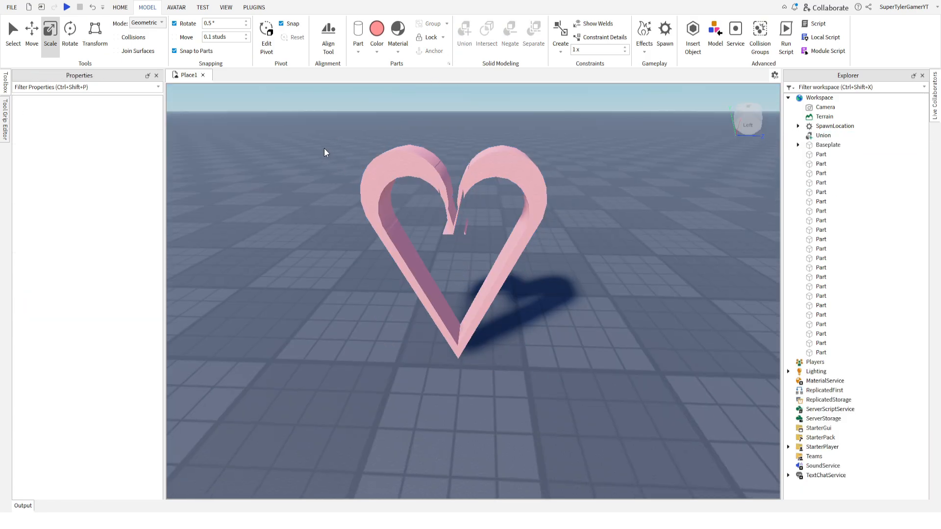
# Move the hollow heart next to the cake, at about position 16.497, 2.814, -14.183.
pyautogui.moveTo(325, 151); pyautogui.dragTo(325, 149, button='right')
pyautogui.scroll(-1, 355, 148)
pyautogui.scroll(1, 402, 184)
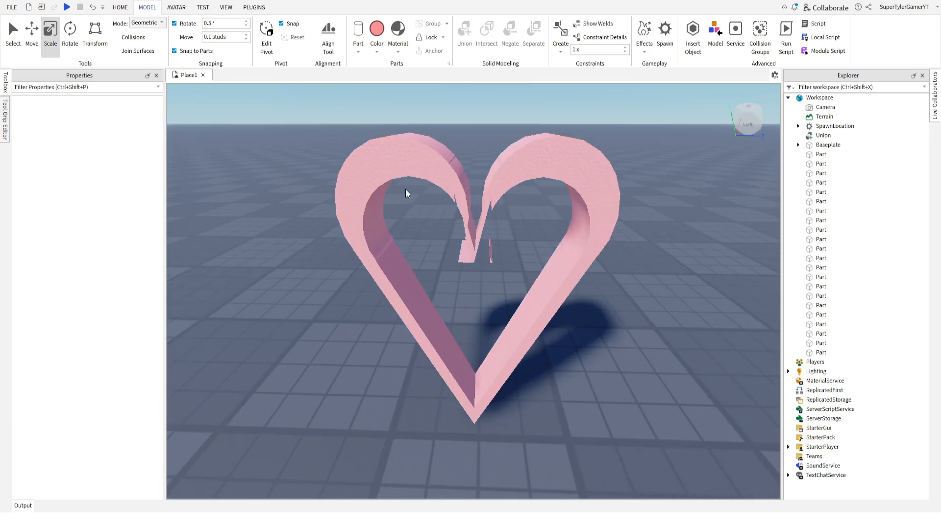
pyautogui.moveTo(416, 307); pyautogui.dragTo(413, 232)
pyautogui.click(120, 7)
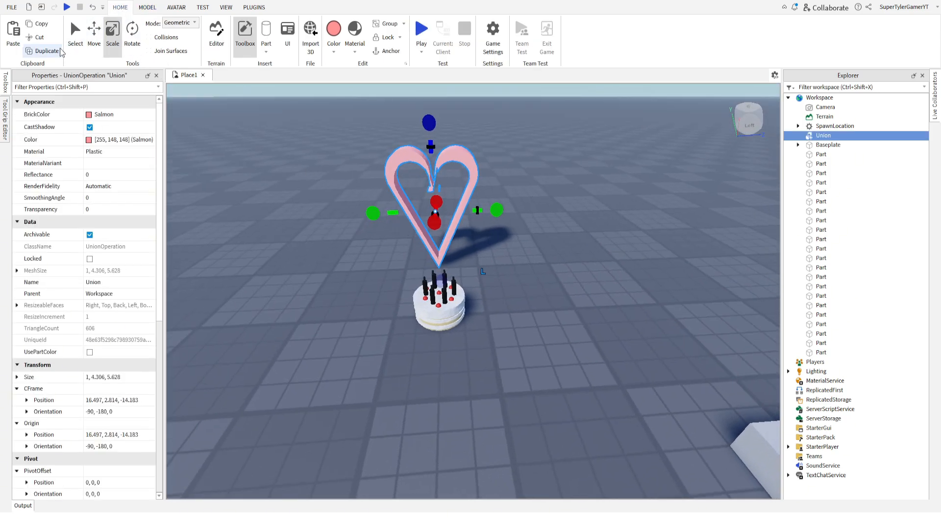
pyautogui.scroll(1, 410, 177)
pyautogui.moveTo(409, 172); pyautogui.dragTo(343, 218, button='right')
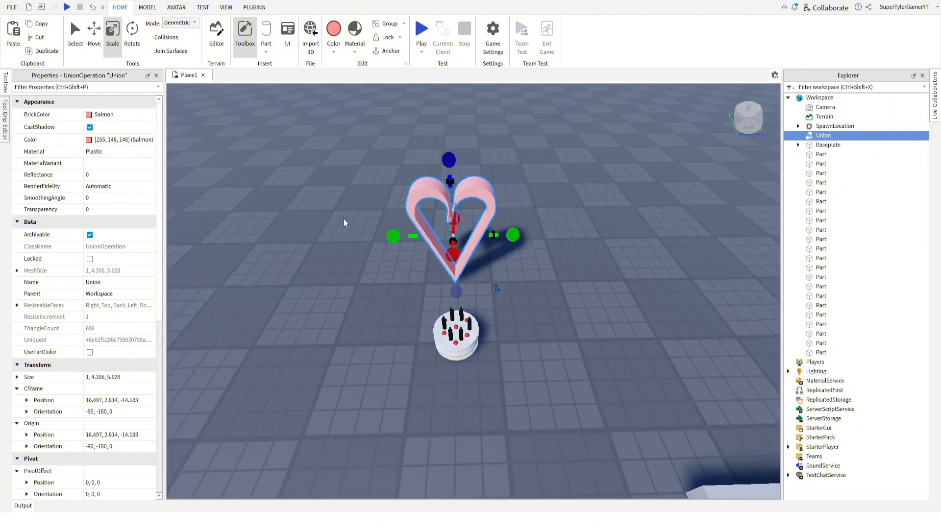
pyautogui.press('w')
pyautogui.press('a')
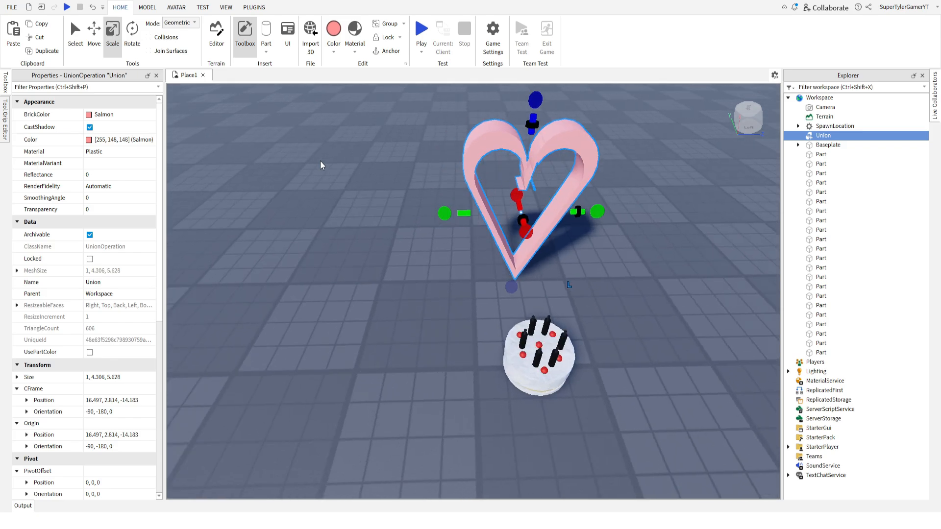
# Build a block letter I beside the heart from Institutional white parts: a base, a tall upright and a top bar about 4 × 1 × 4.045.
pyautogui.click(320, 160)
pyautogui.click(266, 51)
pyautogui.click(276, 64)
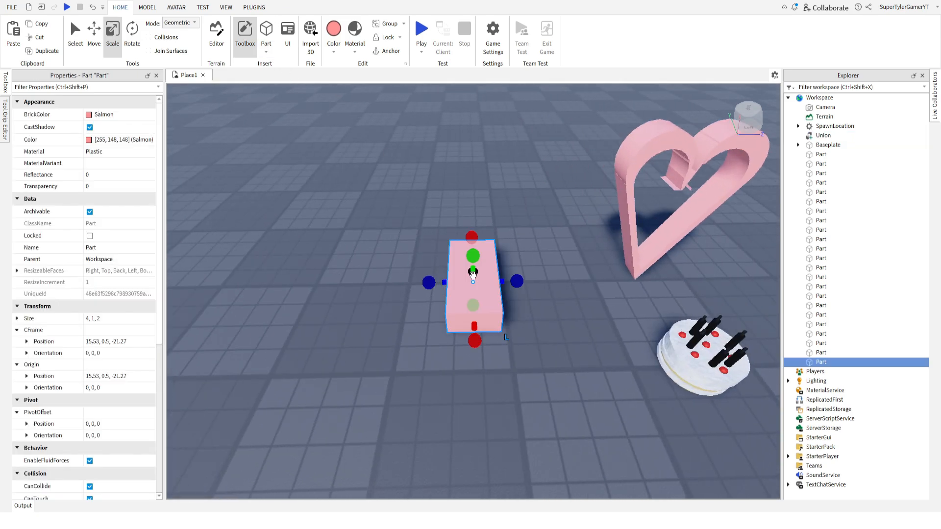
pyautogui.moveTo(454, 309); pyautogui.dragTo(387, 269)
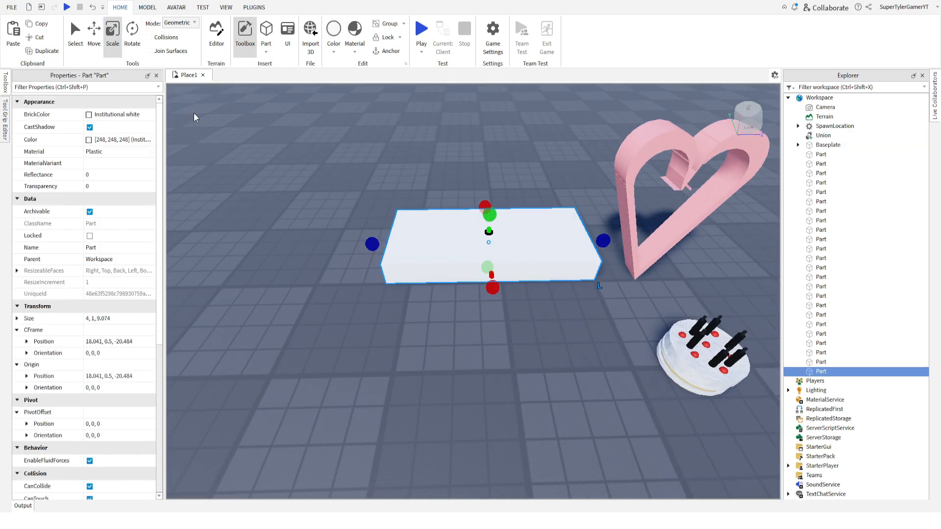
pyautogui.moveTo(487, 235); pyautogui.dragTo(487, 158)
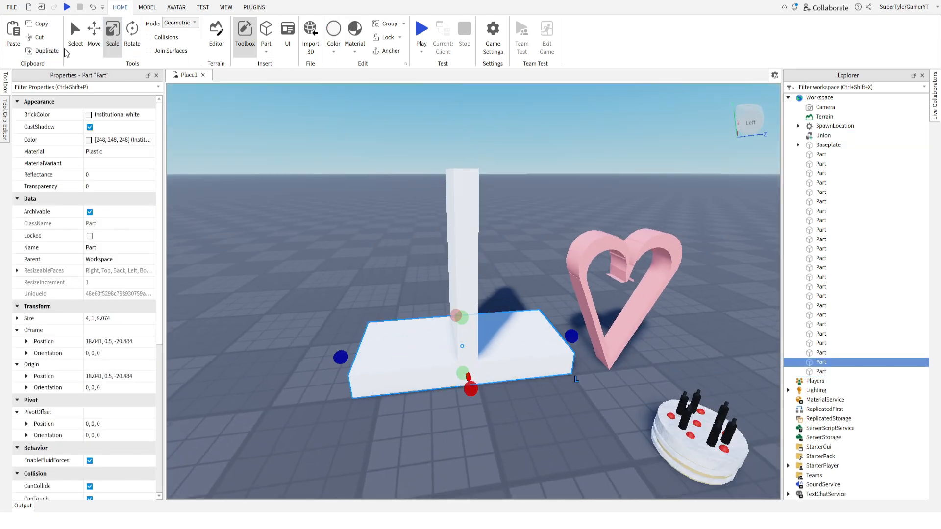
pyautogui.moveTo(435, 341); pyautogui.dragTo(428, 346)
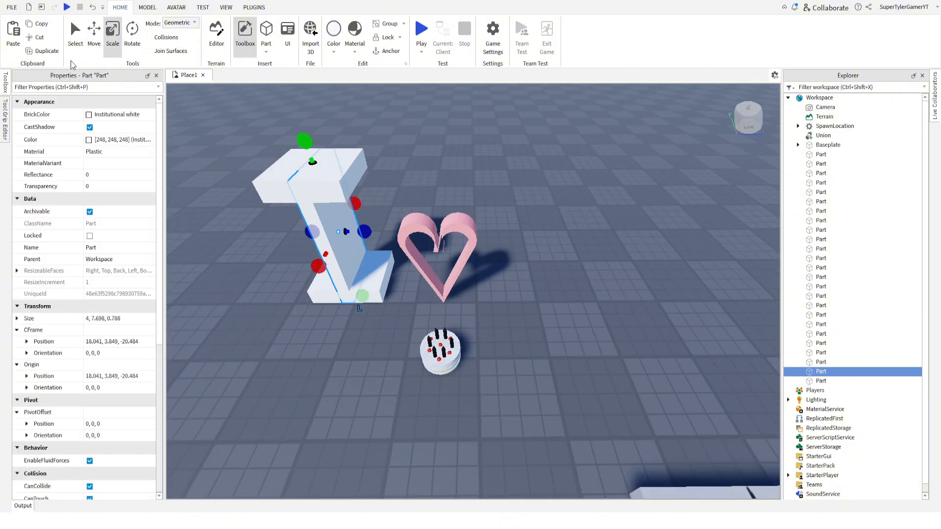
# Build a letter U on the heart's other side from duplicated white blocks, with two uprights about 4 × 7.698 × 0.788.
pyautogui.hotkey('ctrl', '2')
pyautogui.moveTo(483, 256); pyautogui.dragTo(294, 289)
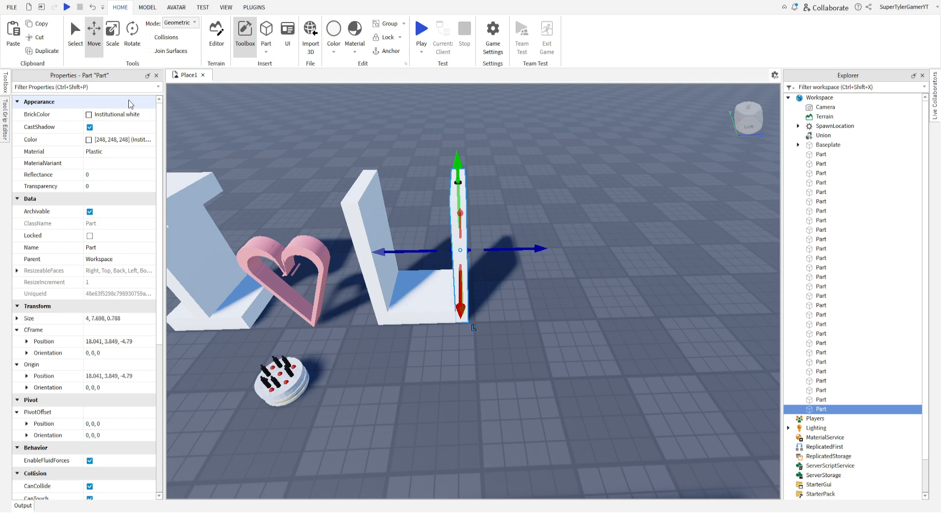
pyautogui.click(43, 51)
pyautogui.moveTo(379, 252); pyautogui.dragTo(452, 251)
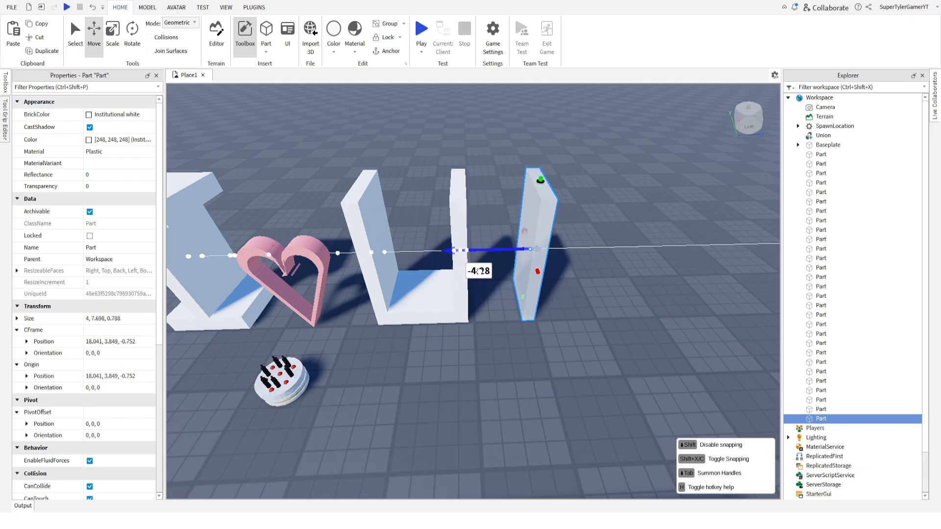
# Form an exclamation mark beside the U by shortening a spare upright from below and placing a small duplicate block underneath as its dot.
pyautogui.click(113, 35)
pyautogui.moveTo(519, 313); pyautogui.dragTo(525, 278)
pyautogui.click(43, 51)
pyautogui.click(94, 36)
pyautogui.moveTo(534, 216); pyautogui.dragTo(531, 280)
pyautogui.click(485, 202)
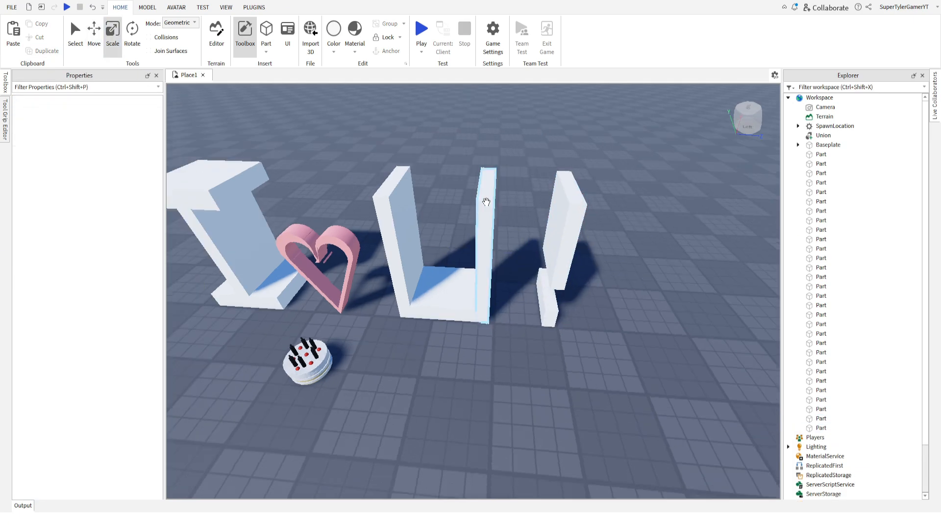
# Select all parts of the cake, including the candles and red balls, and group them into one model.
pyautogui.moveTo(485, 202); pyautogui.dragTo(428, 344, button='right')
pyautogui.moveTo(428, 343); pyautogui.dragTo(379, 303)
pyautogui.click(378, 303)
pyautogui.moveTo(431, 313); pyautogui.dragTo(437, 360, button='right')
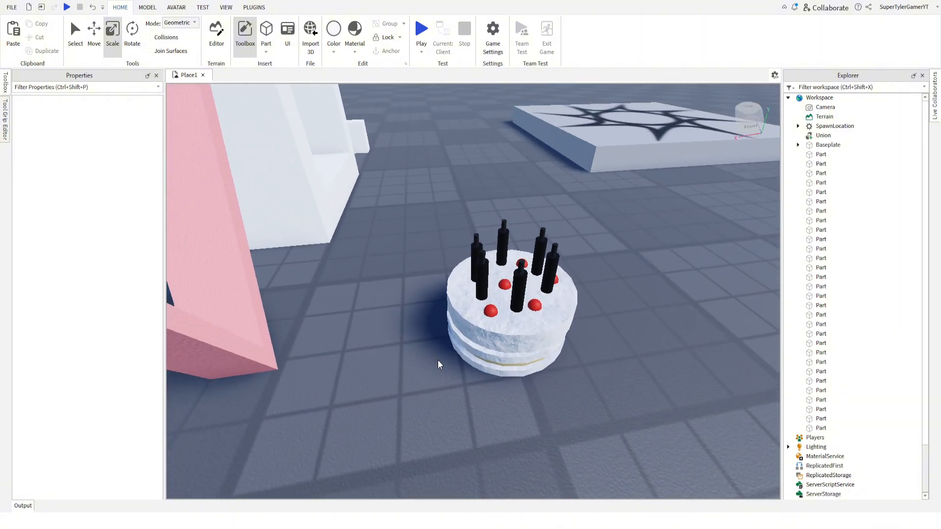
pyautogui.moveTo(602, 400); pyautogui.dragTo(425, 207)
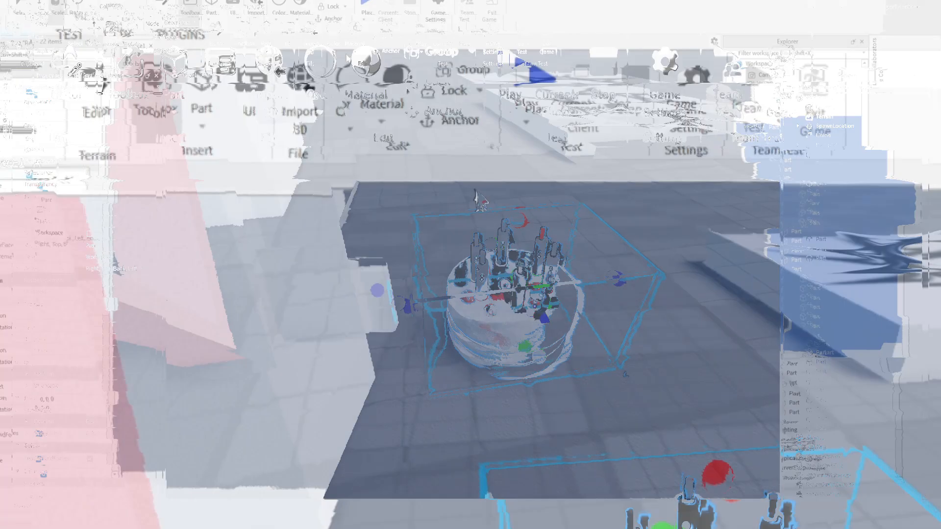
pyautogui.click(410, 59)
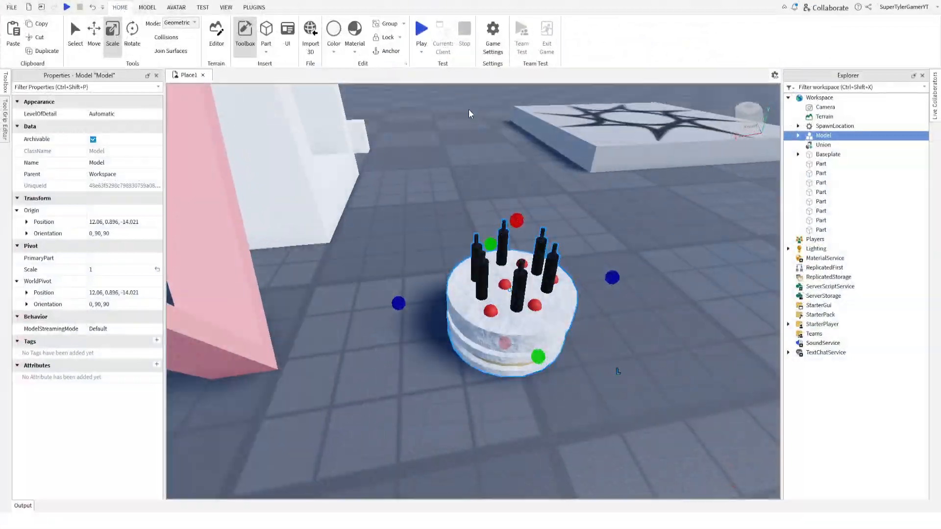
# Move the grouped cake in front of the heart and the U, to about position 10.346, 0.886, -11.489.
pyautogui.moveTo(470, 113); pyautogui.dragTo(537, 179, button='right')
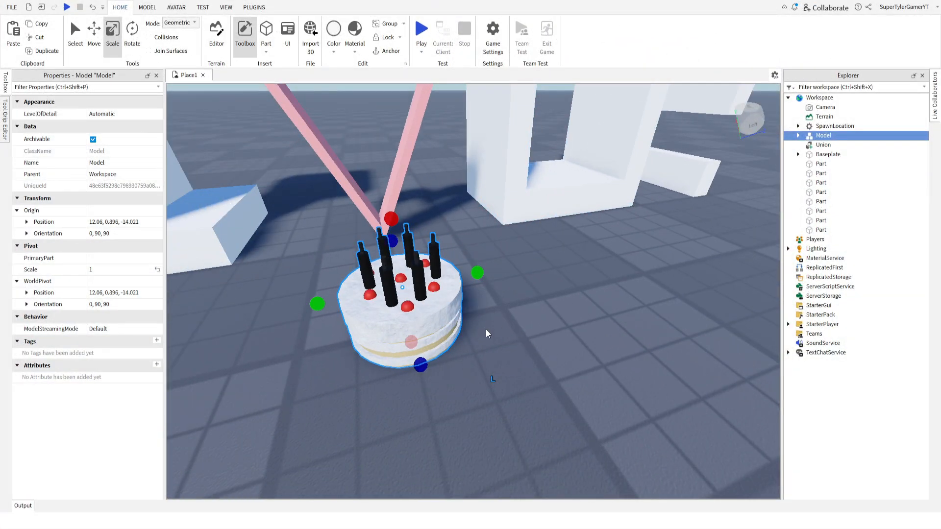
pyautogui.moveTo(441, 350); pyautogui.dragTo(511, 341)
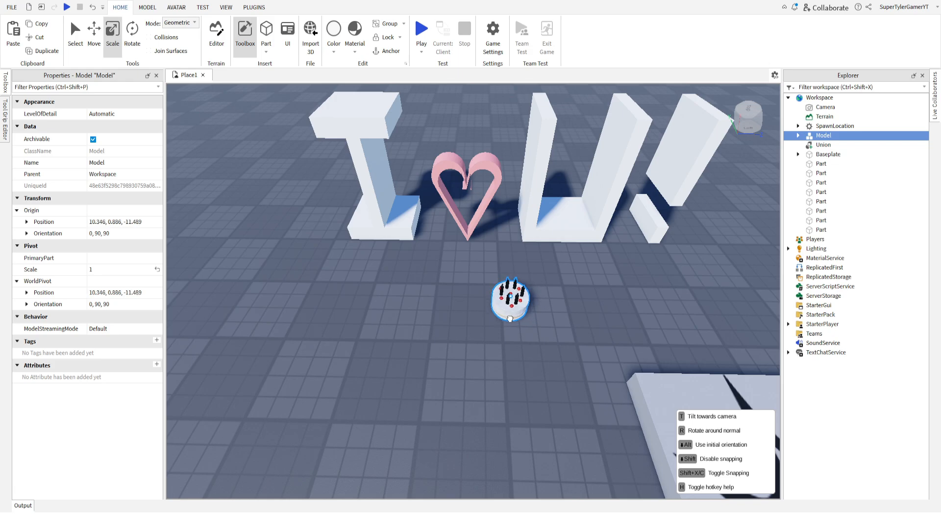
pyautogui.click(447, 254)
pyautogui.moveTo(448, 254); pyautogui.dragTo(411, 203, button='right')
pyautogui.scroll(-3, 410, 203)
# Select the cake model, the heart and all letter parts together and anchor them.
pyautogui.moveTo(299, 158); pyautogui.dragTo(615, 375)
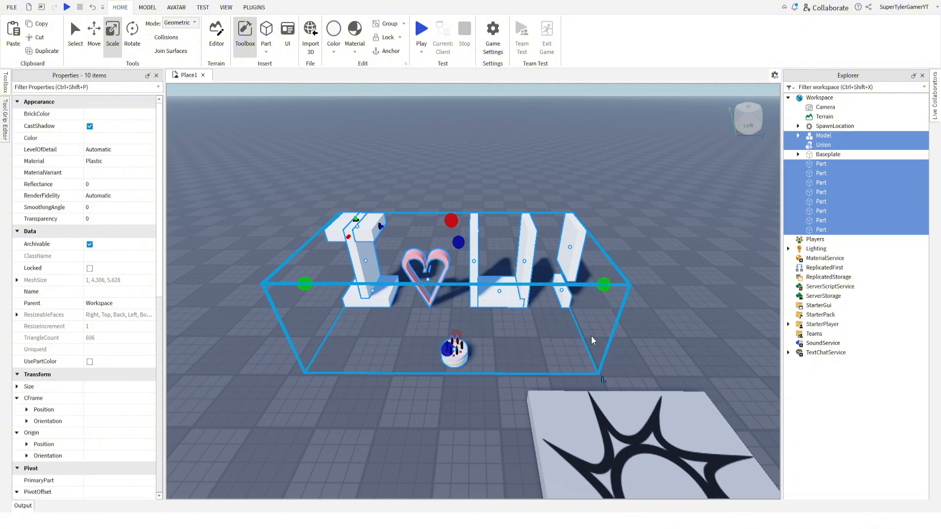
pyautogui.click(353, 126)
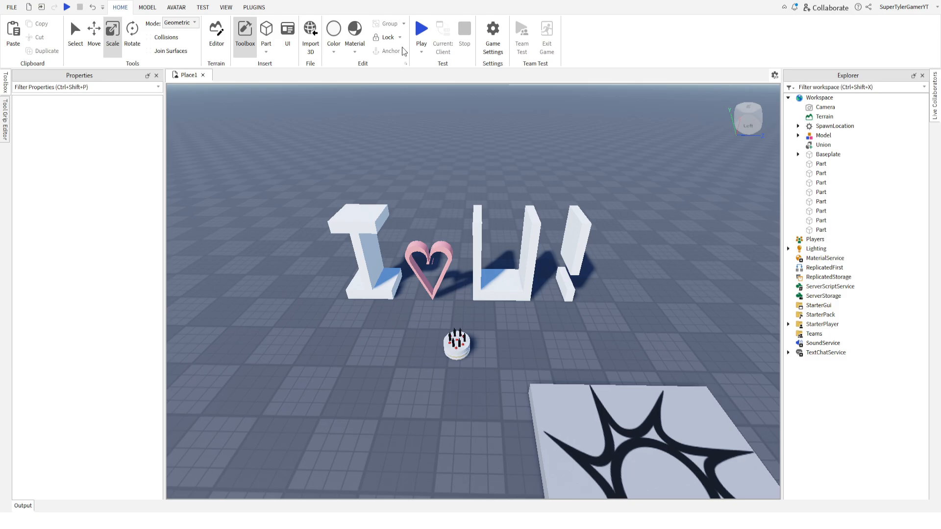
# Start a playtest and walk the avatar around the cake, heart and letters to inspect them from several sides and distances.
pyautogui.click(419, 30)
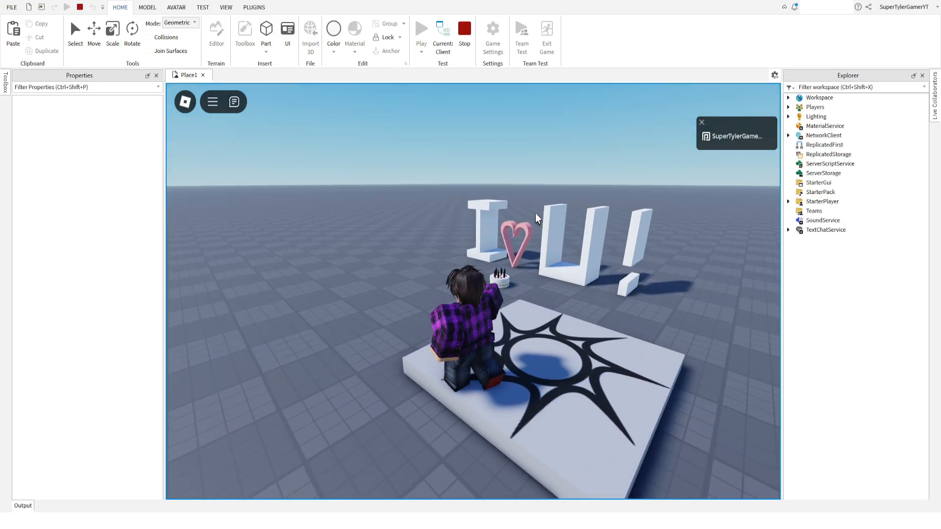
pyautogui.scroll(5, 538, 213)
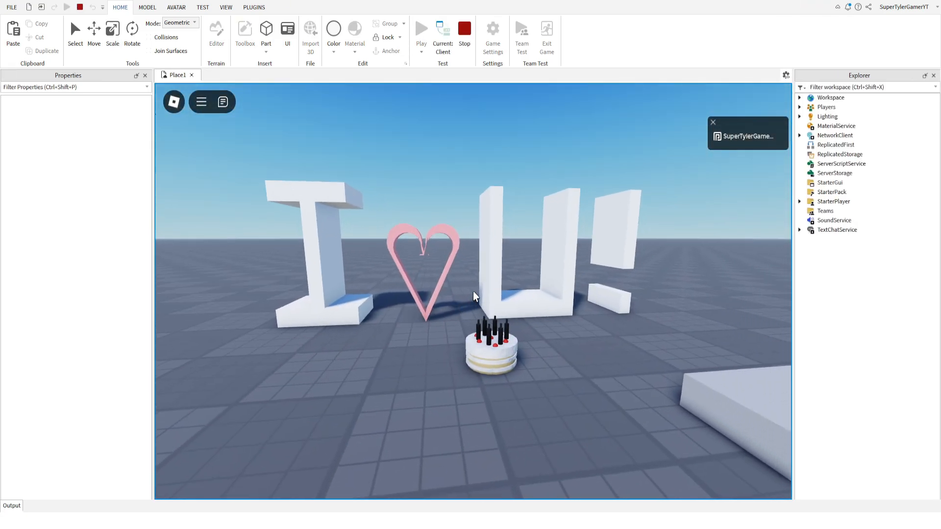
pyautogui.press('w')
pyautogui.press('s')
pyautogui.press('w')
pyautogui.press('a')
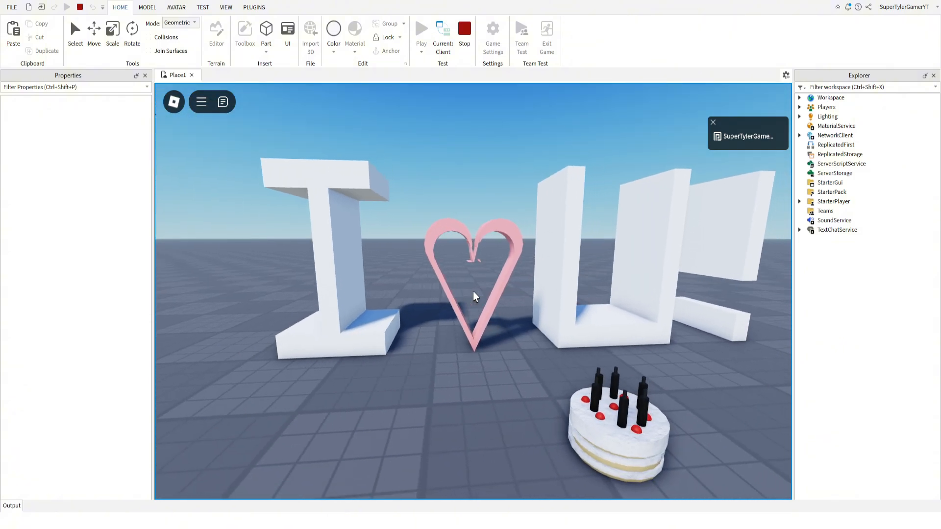
pyautogui.press('d')
pyautogui.press('d')
pyautogui.press('a')
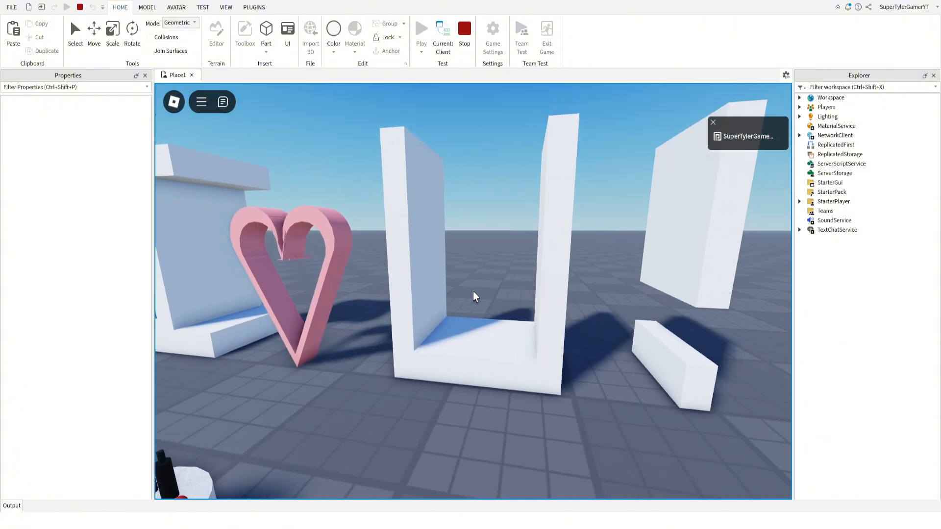
pyautogui.press('w')
pyautogui.press('d')
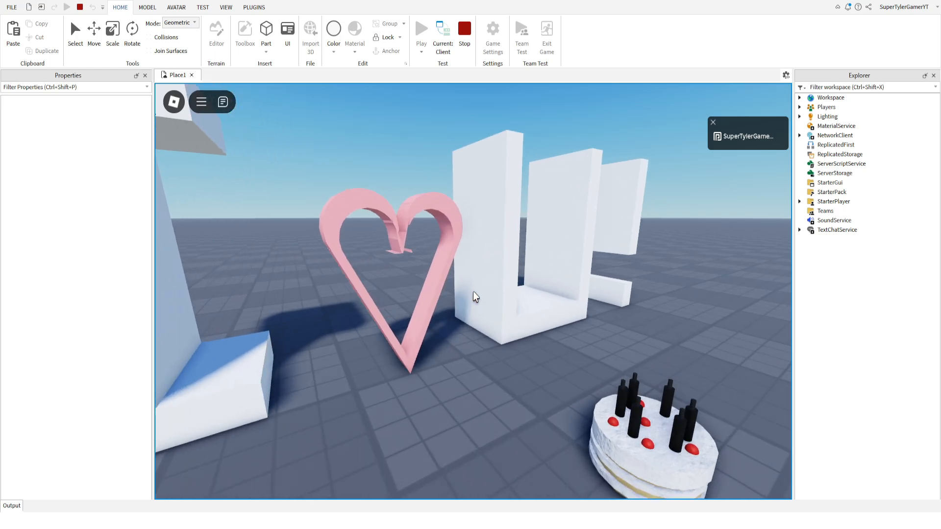
pyautogui.press('s')
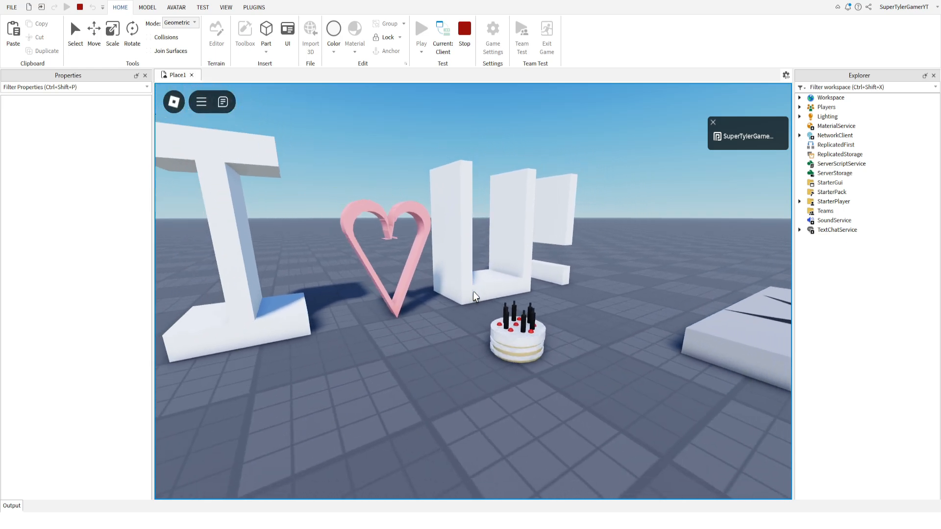
pyautogui.press('w')
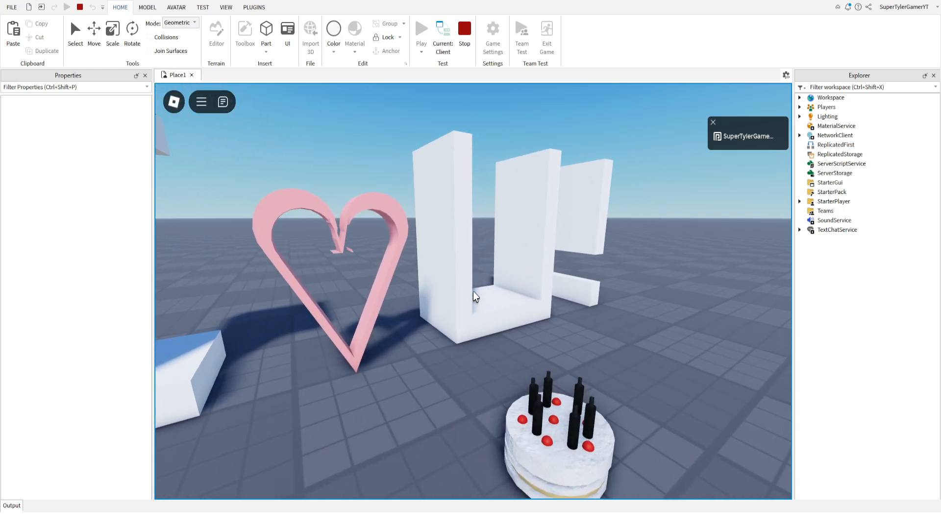
pyautogui.press('s')
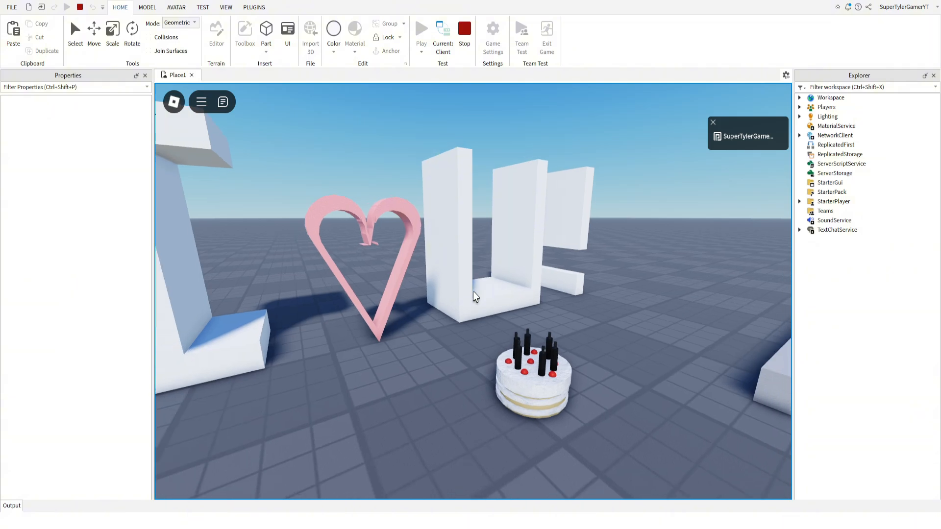
pyautogui.press('w')
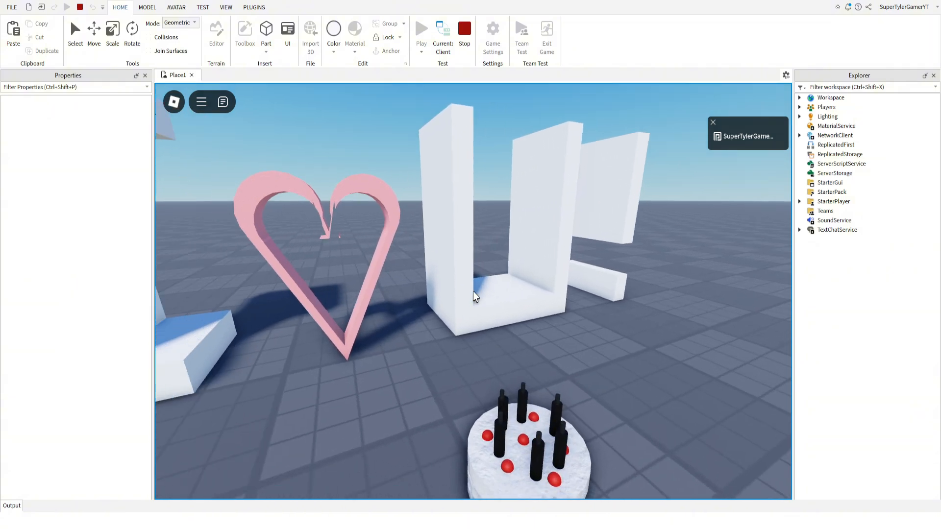
pyautogui.press('d')
pyautogui.press('s')
pyautogui.press('a')
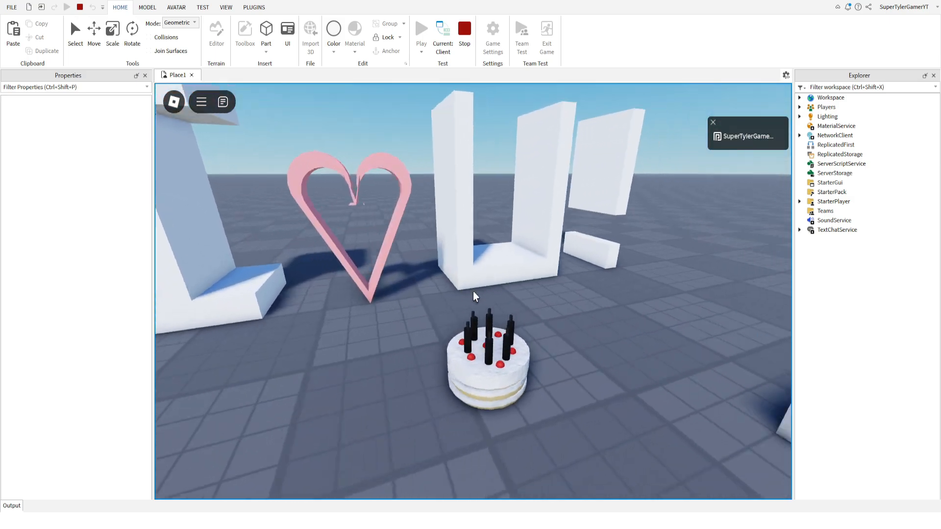
pyautogui.press('w')
pyautogui.press('d')
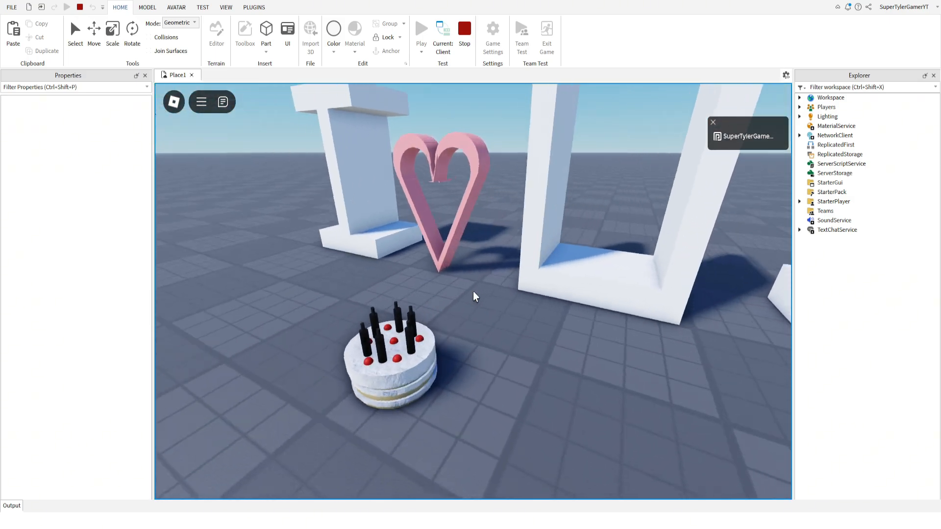
pyautogui.press('a')
pyautogui.press('a')
pyautogui.press('d')
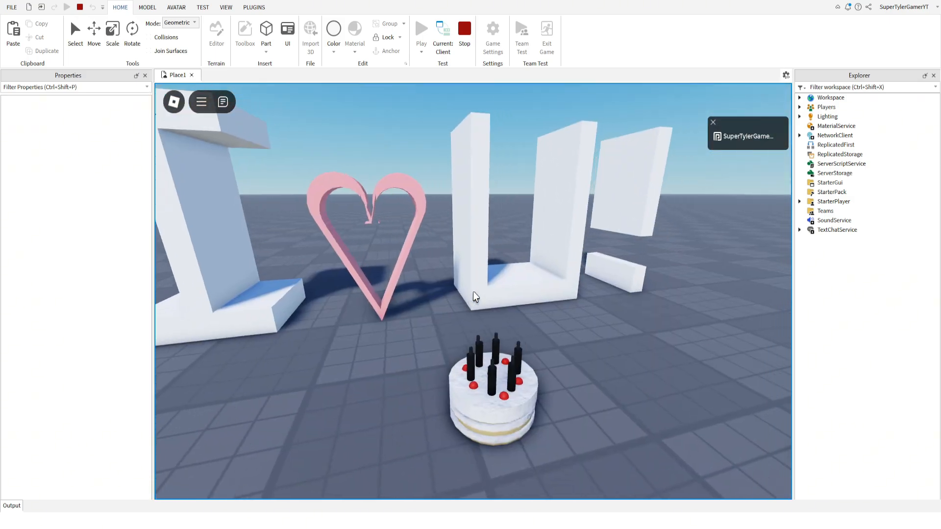
pyautogui.press('a')
pyautogui.press('w')
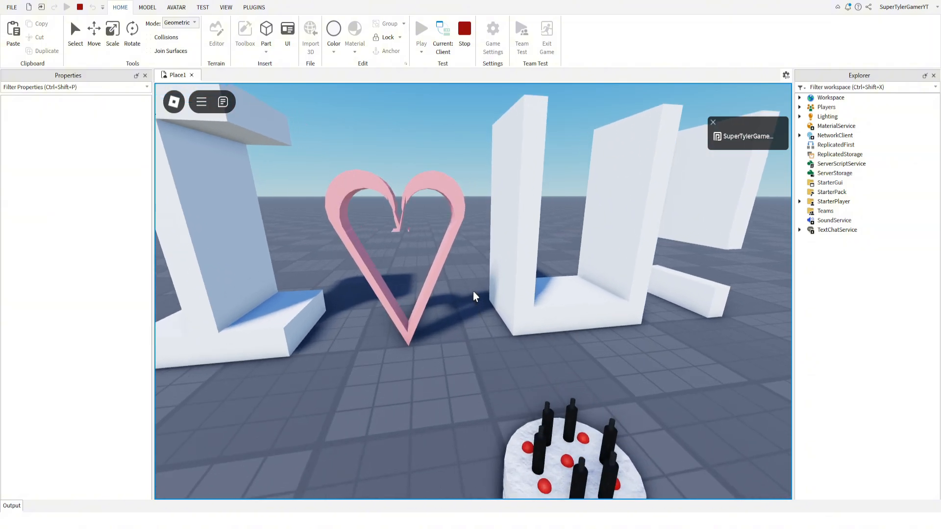
pyautogui.press('s')
pyautogui.press('d')
pyautogui.press('s')
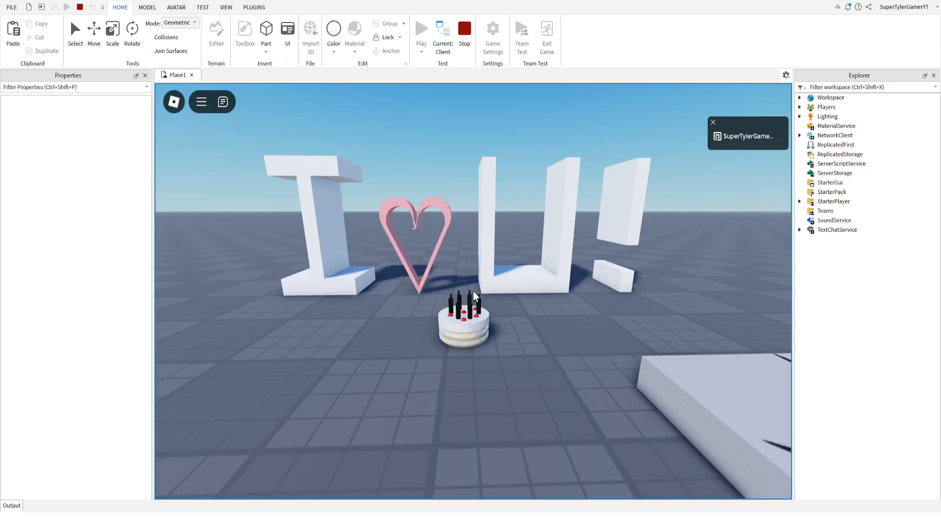
# Walk and jump the avatar over the lettering to view the heart and the I from above, finishing back in front of the whole scene.
pyautogui.press('a')
pyautogui.press('w')
pyautogui.press('w')
pyautogui.press('d')
pyautogui.press('a')
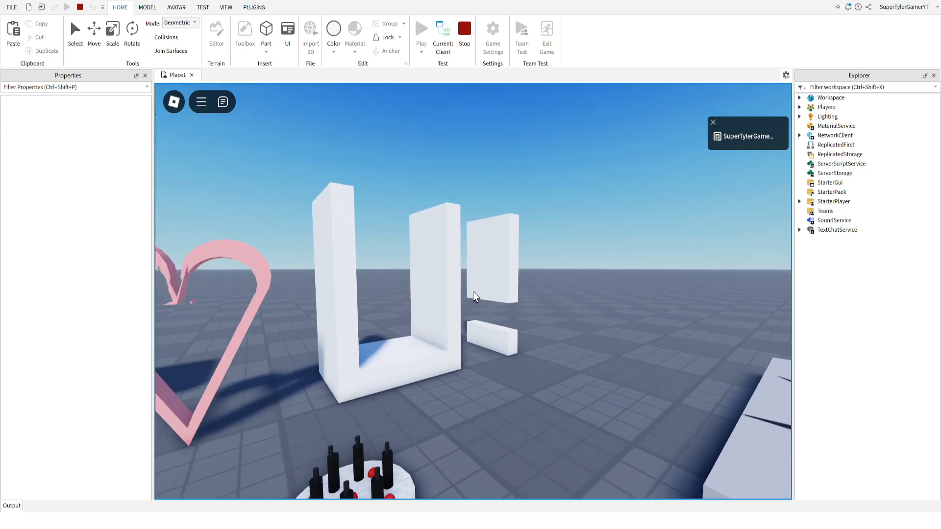
pyautogui.press('s')
pyautogui.press('d')
pyautogui.press('a')
pyautogui.press('w')
pyautogui.press('w')
pyautogui.press('space')
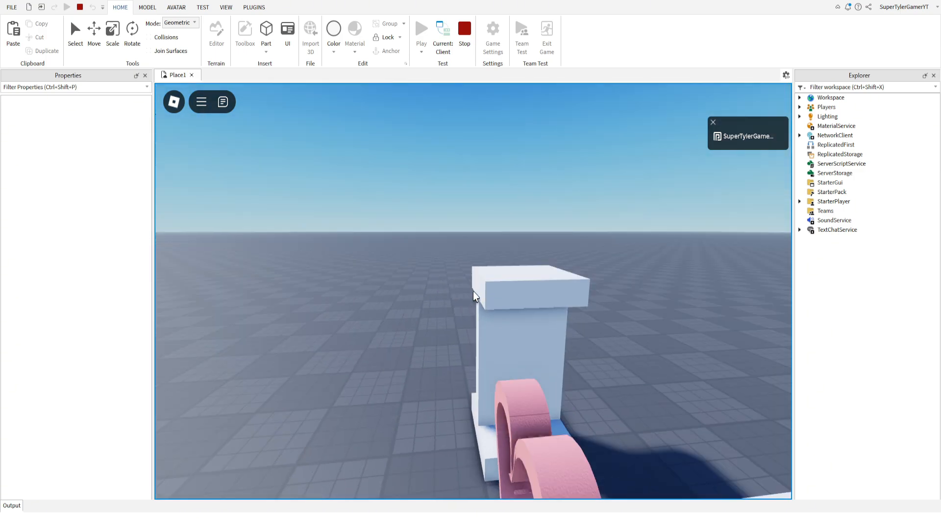
pyautogui.press('s')
pyautogui.press('s')
pyautogui.press('d')
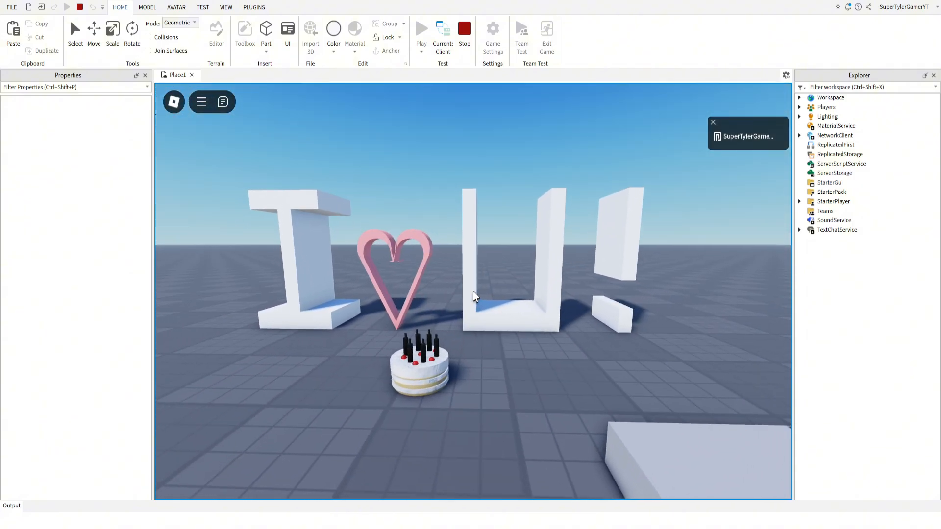